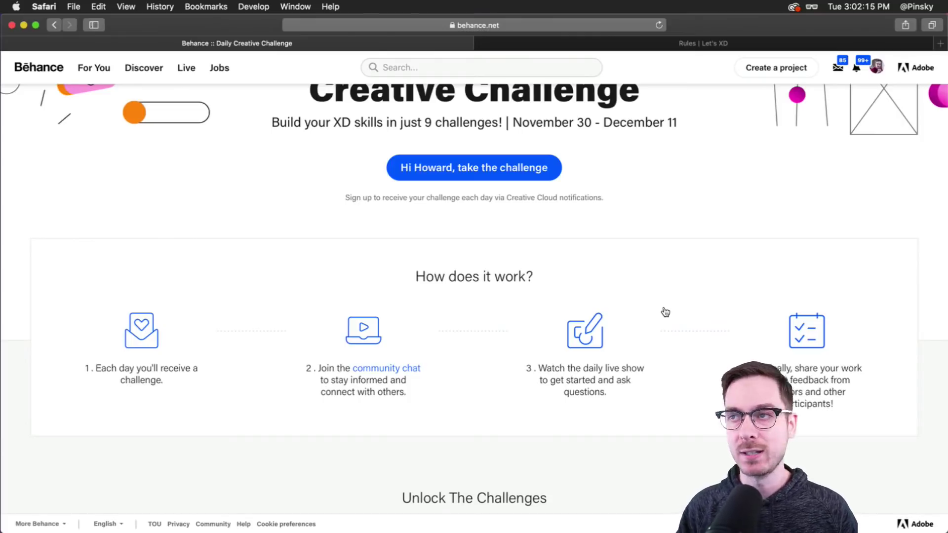
Switch to Discord and read the challenge #1 announcement in the creative-challenge channel
{"action": "key", "text": "super+Tab"}
{"action": "scroll", "coordinate": [591, 264], "scroll_direction": "up", "scroll_amount": 2}
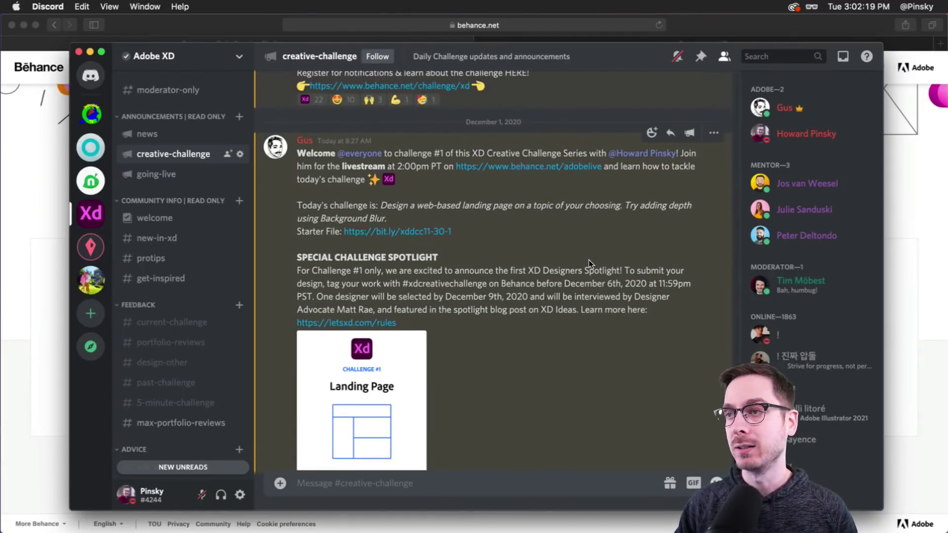
{"action": "scroll", "coordinate": [589, 260], "scroll_direction": "down", "scroll_amount": 2}
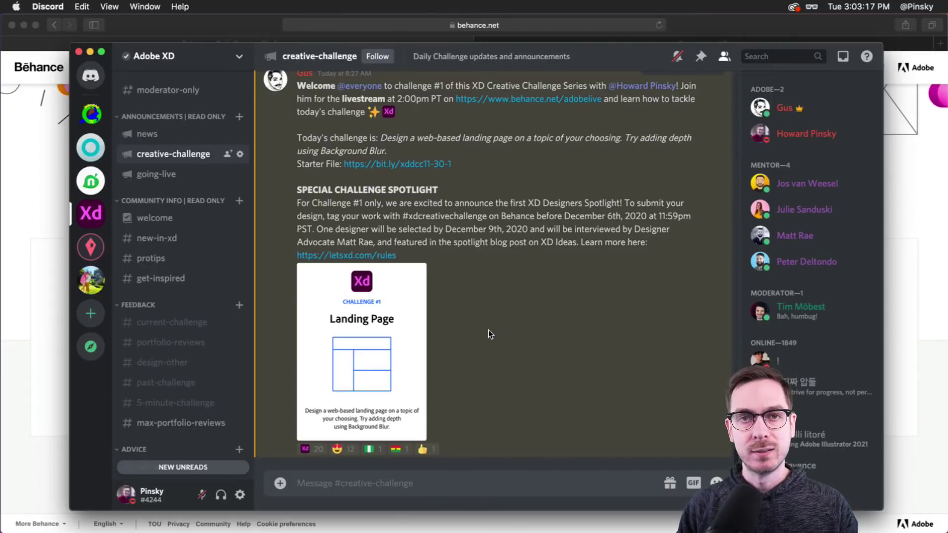
{"action": "scroll", "coordinate": [190, 316], "scroll_direction": "down", "scroll_amount": 5}
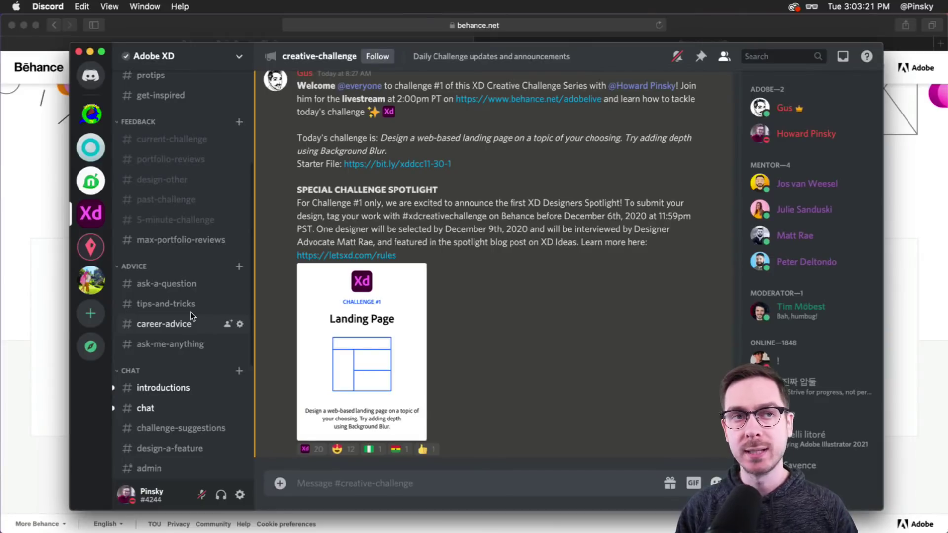
Return to the Behance challenge page, open the Landing Page challenge's starter file in Adobe XD and enlarge the XD window
{"action": "left_click", "coordinate": [36, 248]}
{"action": "scroll", "coordinate": [39, 252], "scroll_direction": "down", "scroll_amount": 6}
{"action": "scroll", "coordinate": [40, 253], "scroll_direction": "down", "scroll_amount": 3}
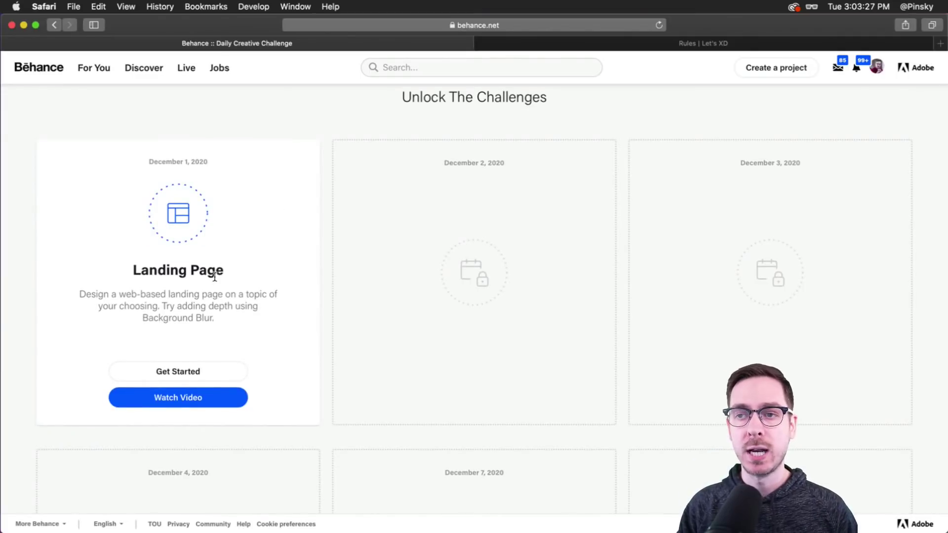
{"action": "scroll", "coordinate": [215, 276], "scroll_direction": "down", "scroll_amount": 1}
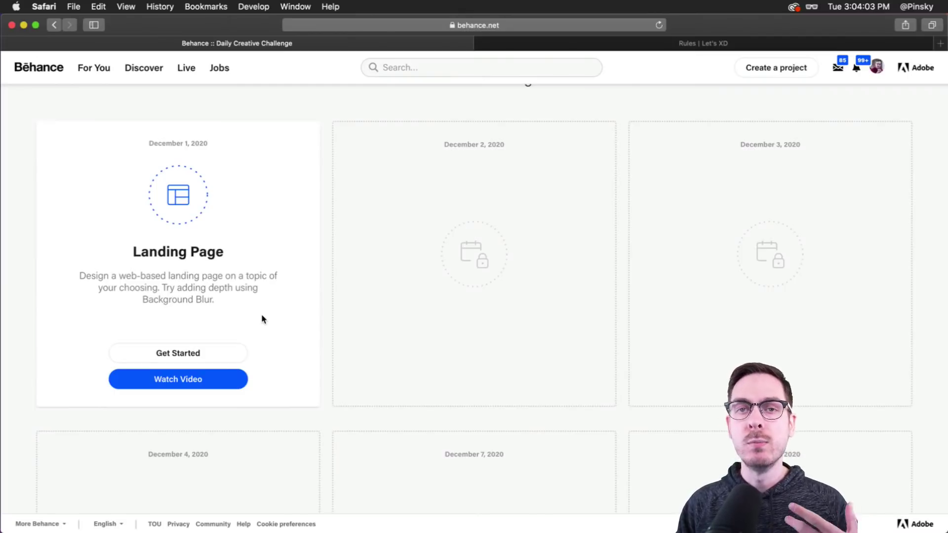
{"action": "left_click", "coordinate": [225, 353]}
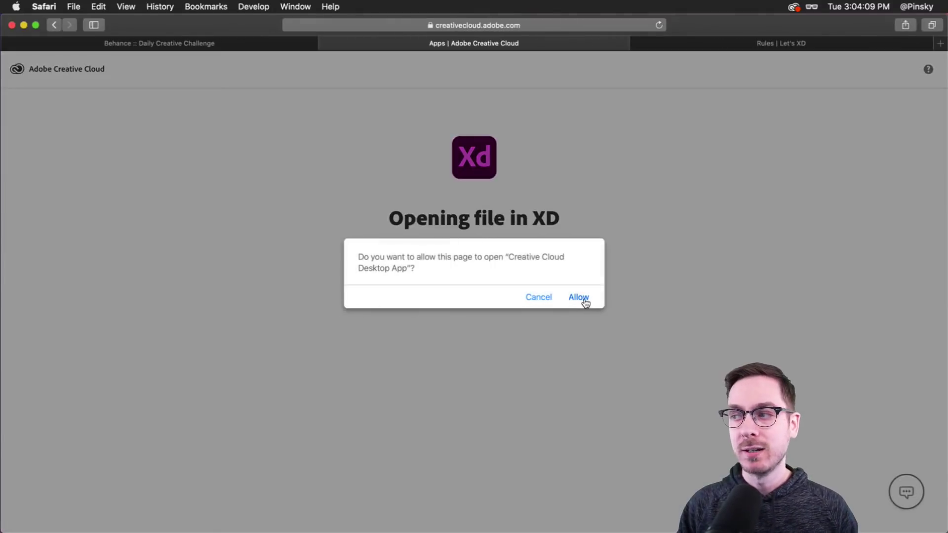
{"action": "left_click", "coordinate": [585, 299]}
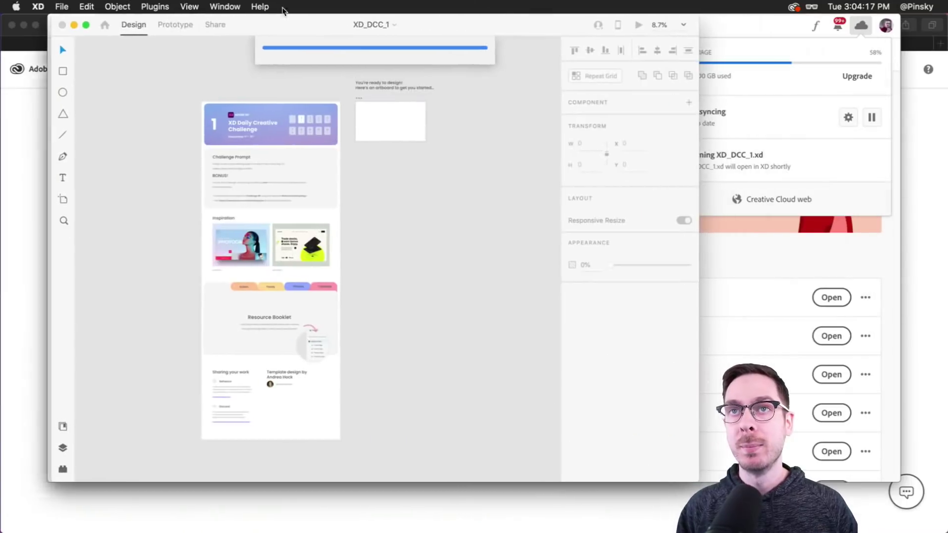
{"action": "left_click_drag", "start_coordinate": [650, 479], "coordinate": [947, 532]}
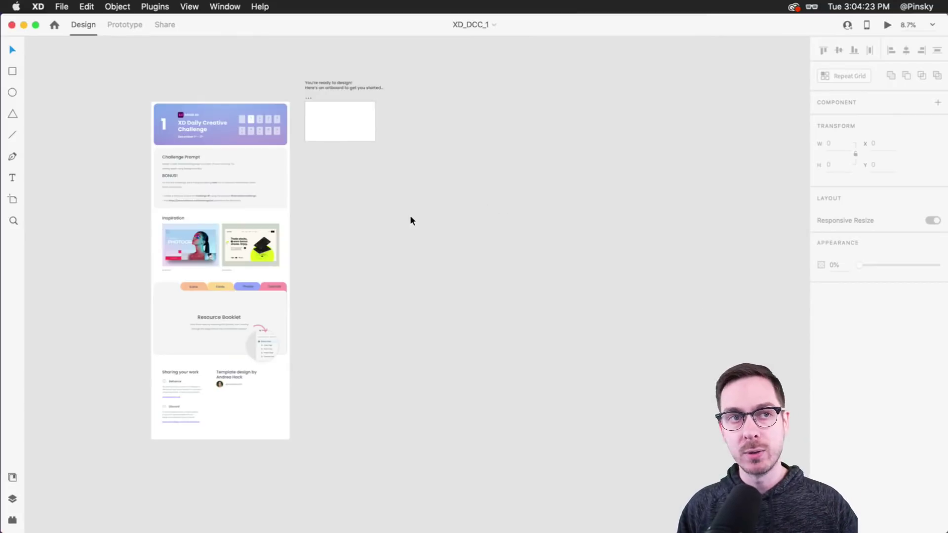
Examine the challenge prompt, the bonus instructions and the inspiration examples in the starter file
{"action": "scroll", "coordinate": [203, 180], "scroll_direction": "up", "scroll_amount": 2}
{"action": "scroll", "coordinate": [249, 97], "scroll_direction": "up", "scroll_amount": 5}
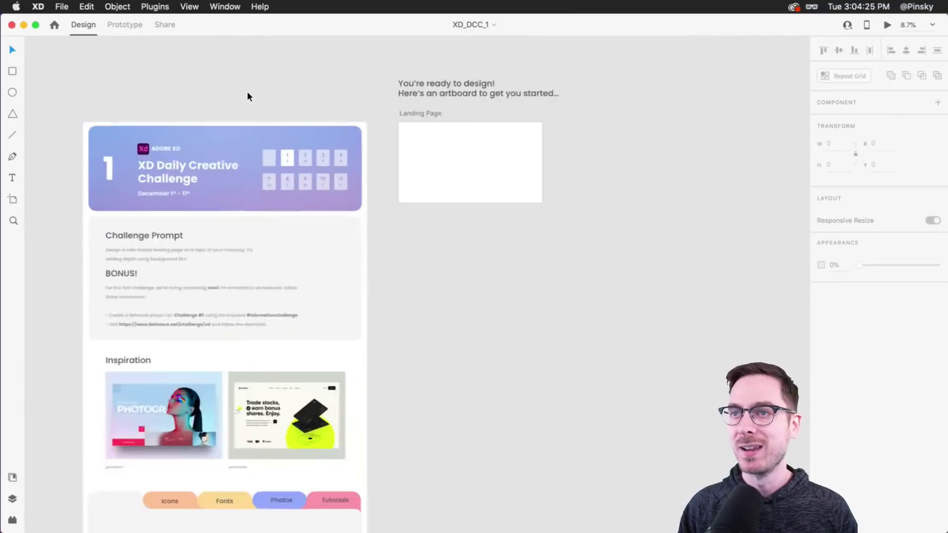
{"action": "scroll", "coordinate": [249, 96], "scroll_direction": "up", "scroll_amount": 4}
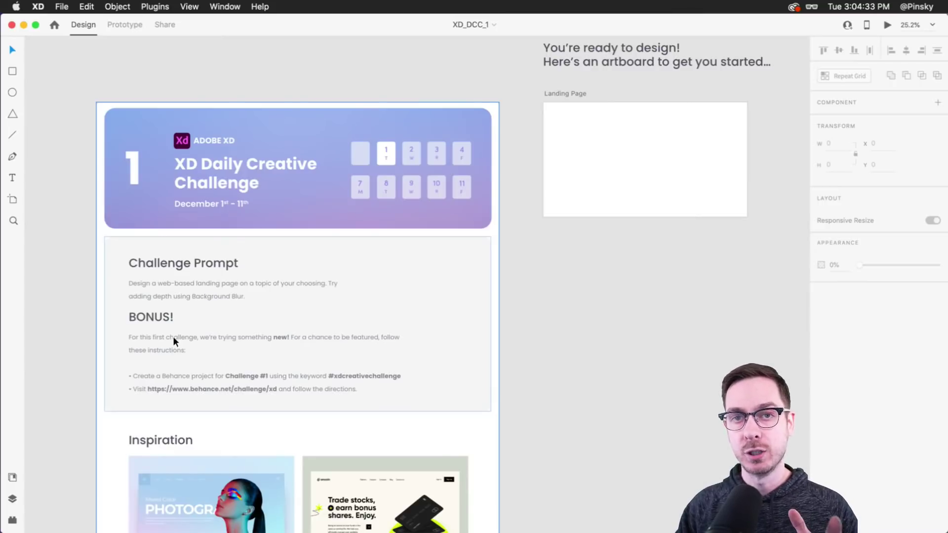
{"action": "left_click", "coordinate": [181, 363]}
{"action": "scroll", "coordinate": [377, 381], "scroll_direction": "up", "scroll_amount": 5}
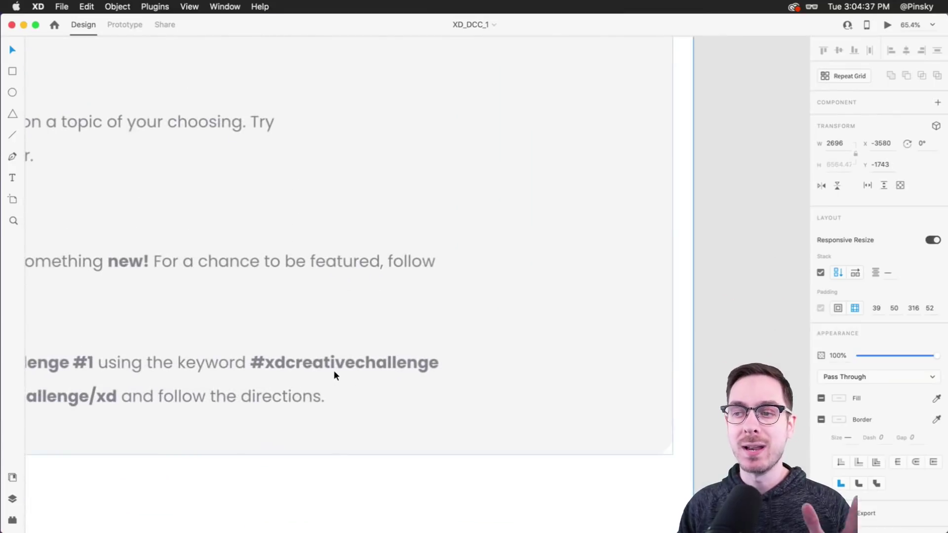
{"action": "scroll", "coordinate": [326, 369], "scroll_direction": "down", "scroll_amount": 5}
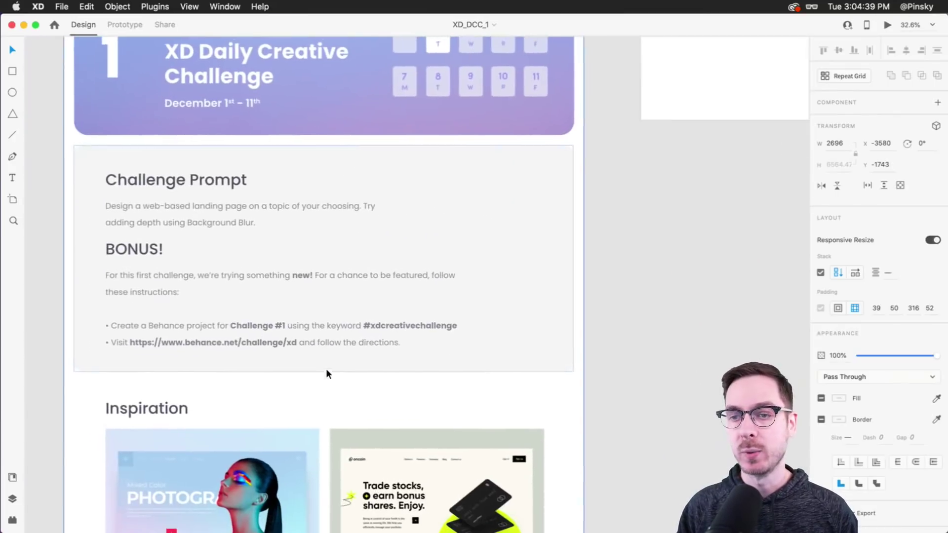
{"action": "scroll", "coordinate": [326, 369], "scroll_direction": "down", "scroll_amount": 3}
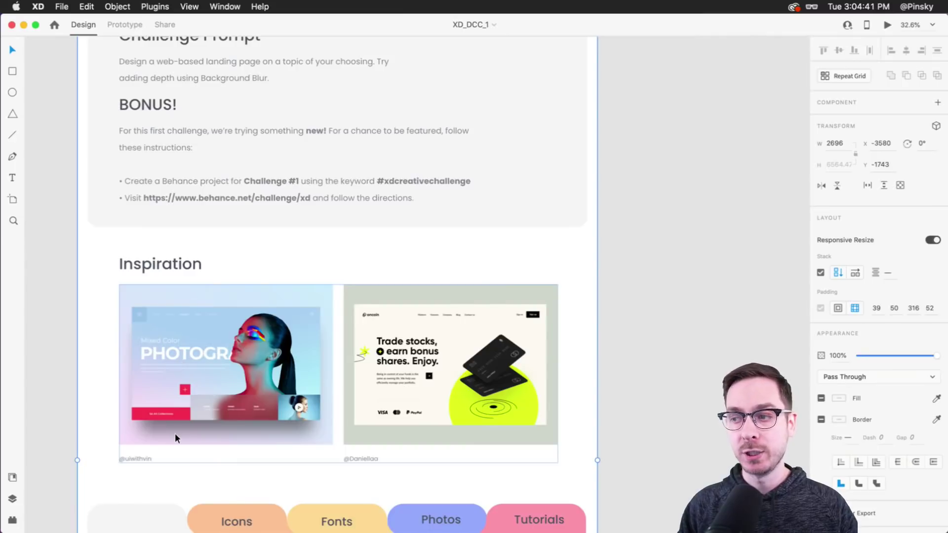
{"action": "scroll", "coordinate": [175, 434], "scroll_direction": "up", "scroll_amount": 3}
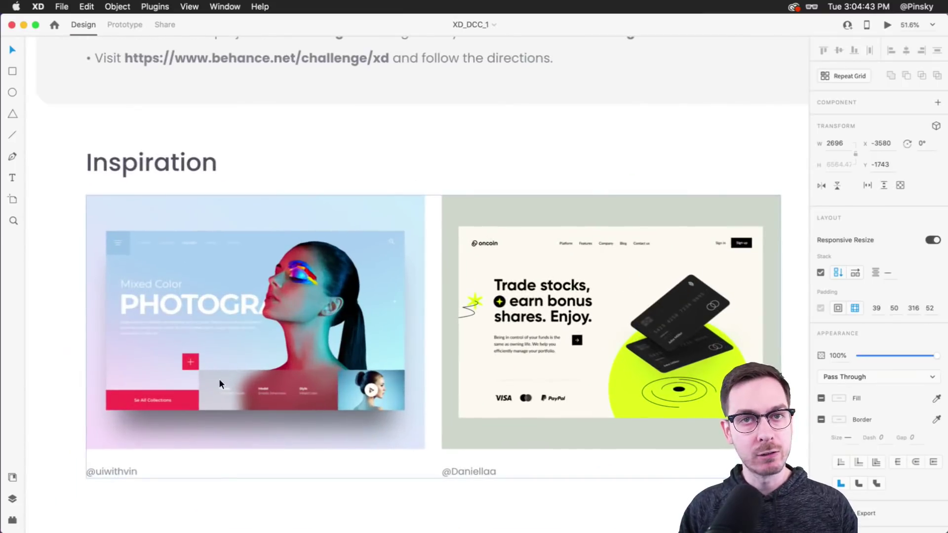
Change the fill of the empty Landing Page artboard from a solid color to a linear gradient
{"action": "scroll", "coordinate": [505, 339], "scroll_direction": "right", "scroll_amount": 8}
{"action": "scroll", "coordinate": [506, 338], "scroll_direction": "down", "scroll_amount": 5}
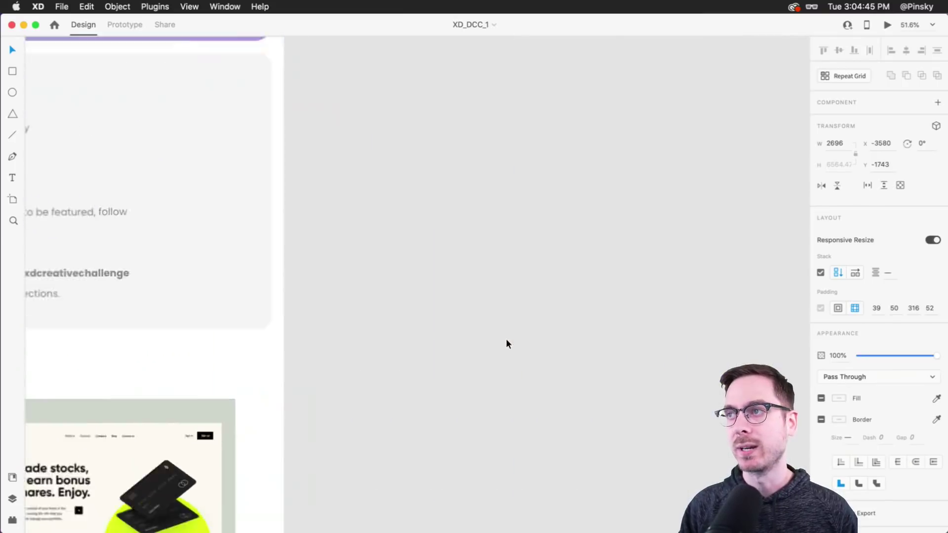
{"action": "scroll", "coordinate": [457, 173], "scroll_direction": "up", "scroll_amount": 5}
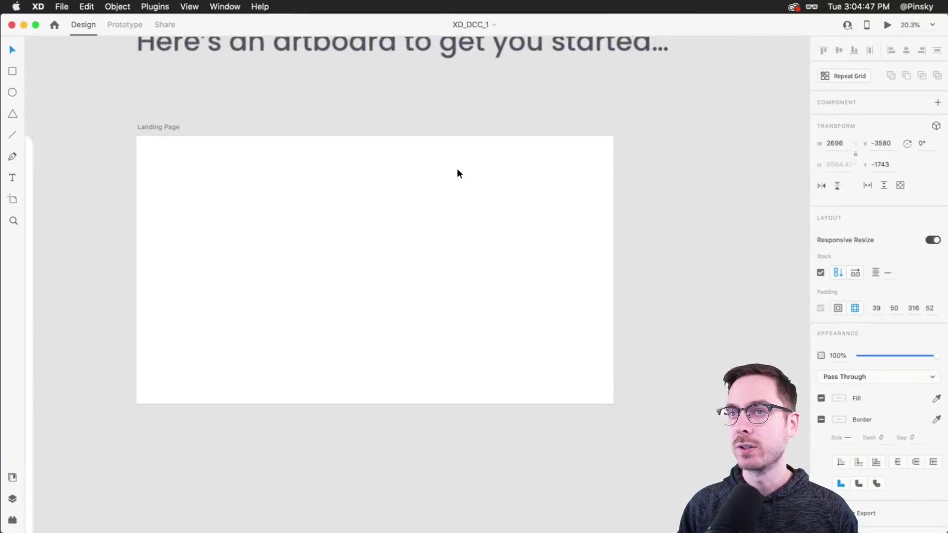
{"action": "scroll", "coordinate": [457, 170], "scroll_direction": "up", "scroll_amount": 3}
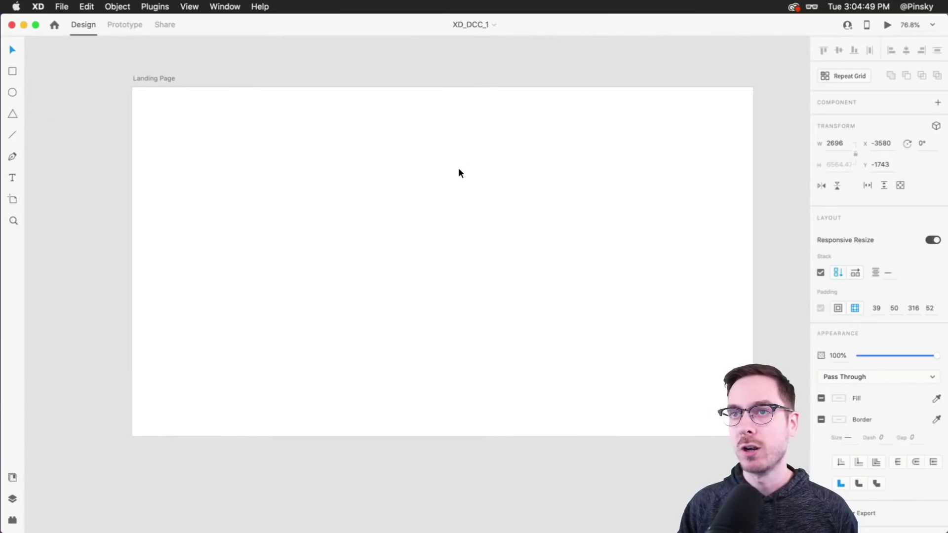
{"action": "left_click", "coordinate": [333, 155]}
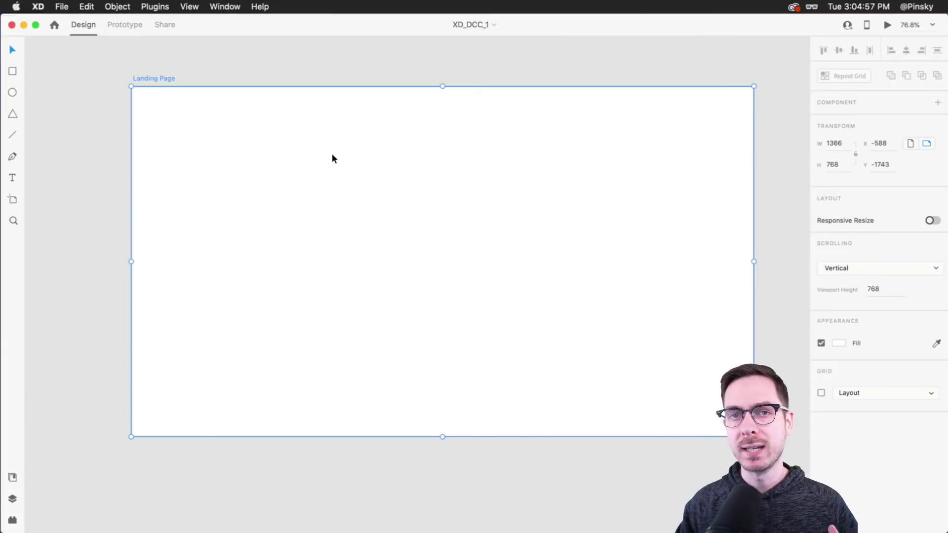
{"action": "scroll", "coordinate": [333, 155], "scroll_direction": "up", "scroll_amount": 2}
{"action": "scroll", "coordinate": [332, 155], "scroll_direction": "right", "scroll_amount": 2}
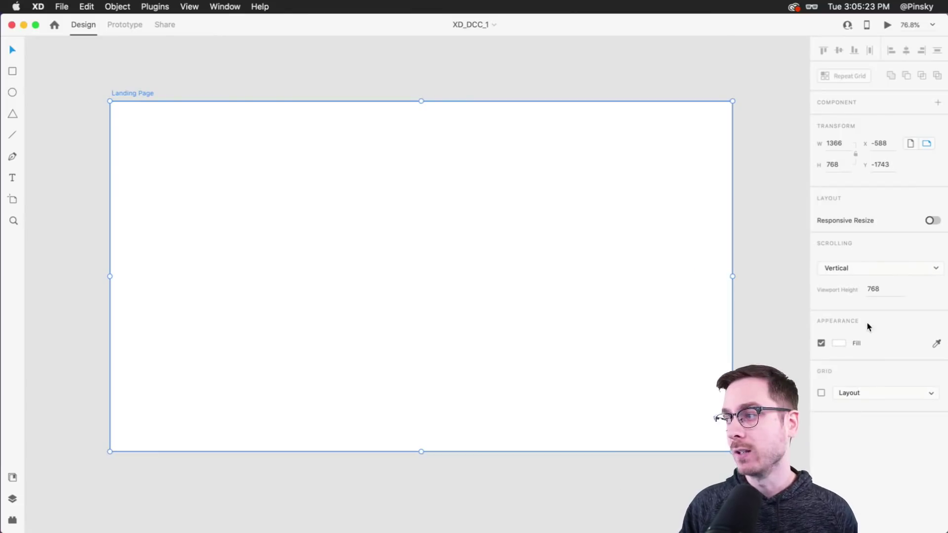
{"action": "left_click", "coordinate": [837, 343]}
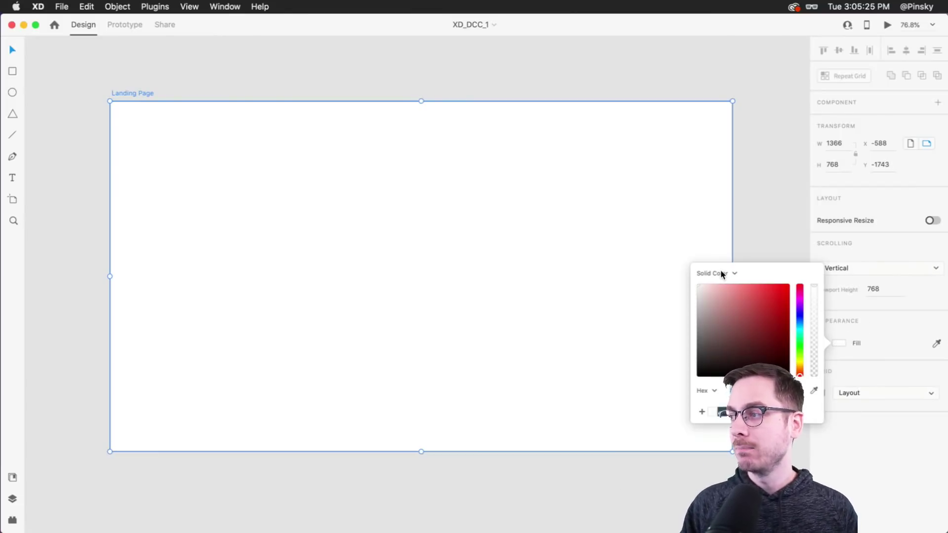
{"action": "left_click_drag", "start_coordinate": [721, 324], "coordinate": [683, 249]}
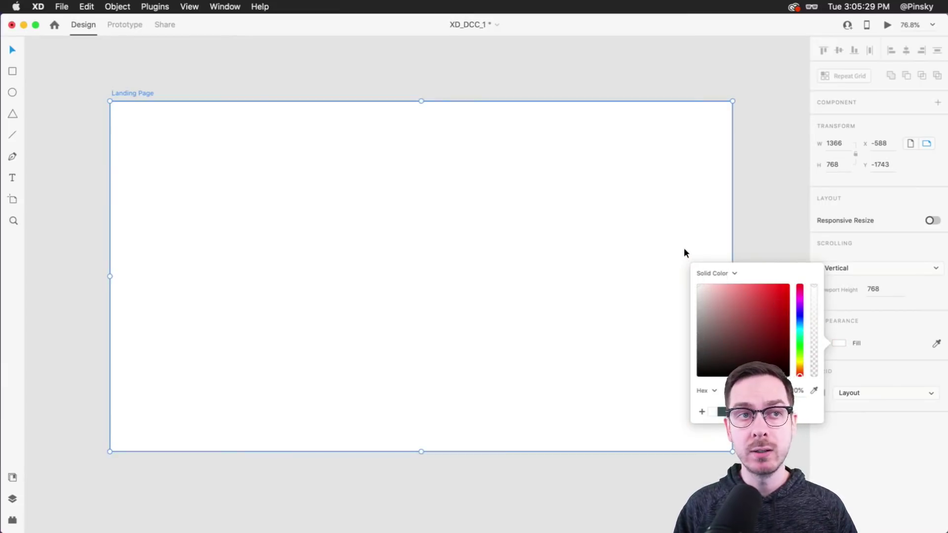
{"action": "left_click", "coordinate": [713, 274]}
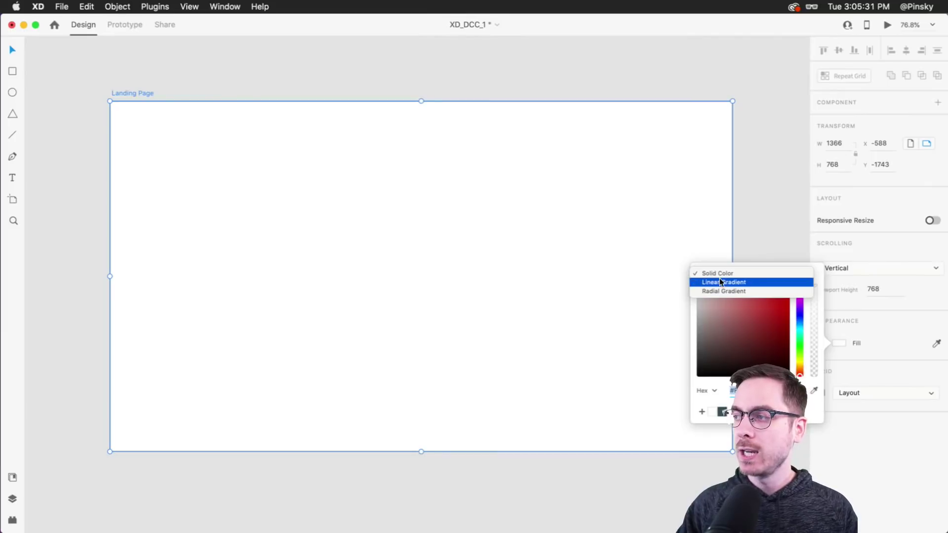
{"action": "left_click", "coordinate": [722, 283]}
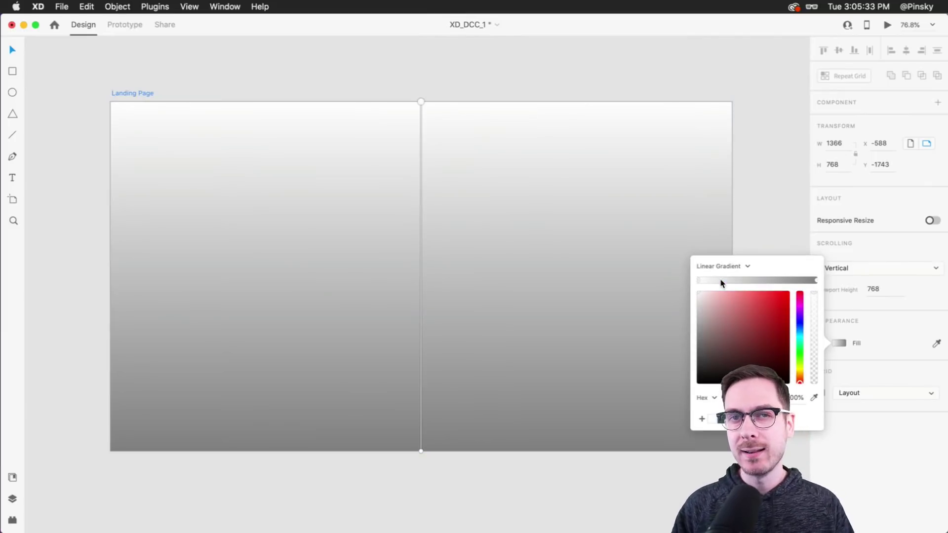
Run the gradient diagonally from the artboard's upper-left to its lower-right corner and color its end stop very dark purple
{"action": "left_click_drag", "start_coordinate": [422, 101], "coordinate": [113, 99]}
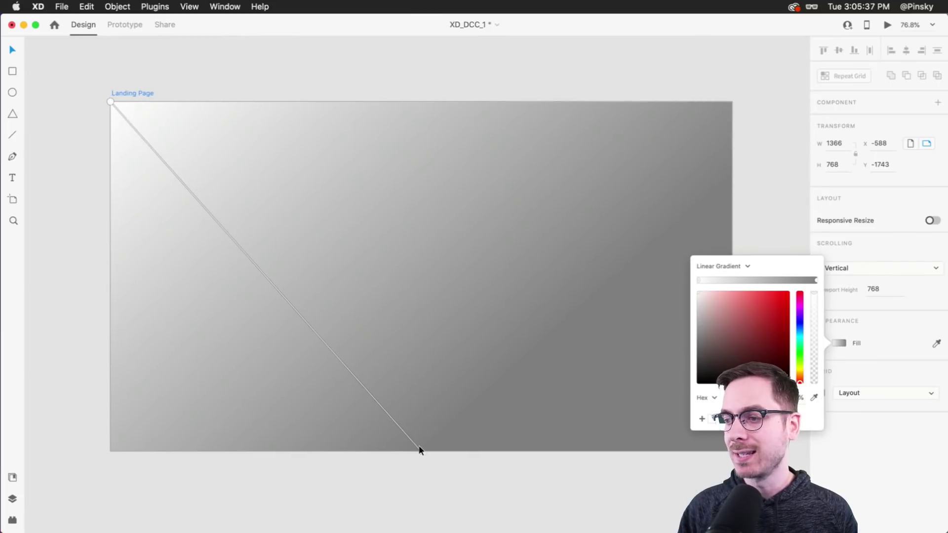
{"action": "left_click_drag", "start_coordinate": [420, 450], "coordinate": [731, 450]}
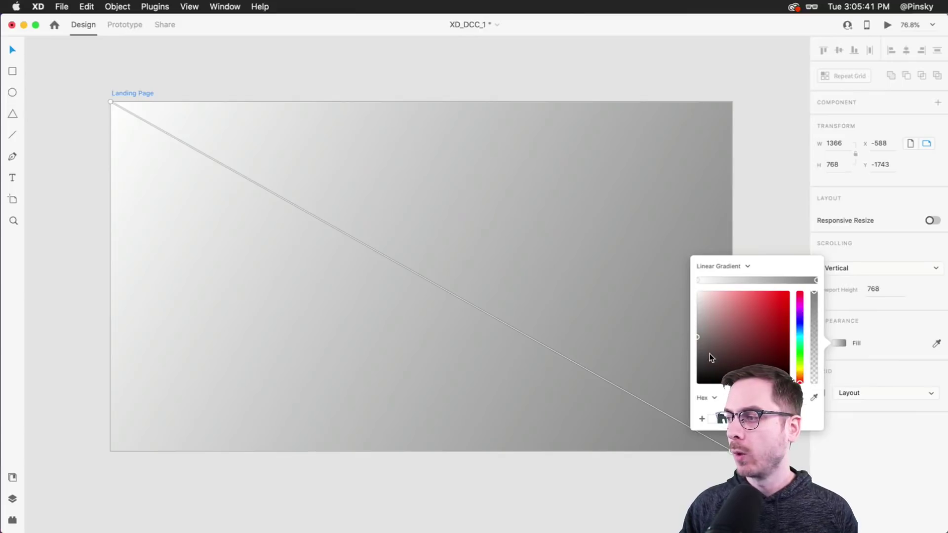
{"action": "left_click_drag", "start_coordinate": [802, 341], "coordinate": [802, 312]}
{"action": "left_click", "coordinate": [720, 374]}
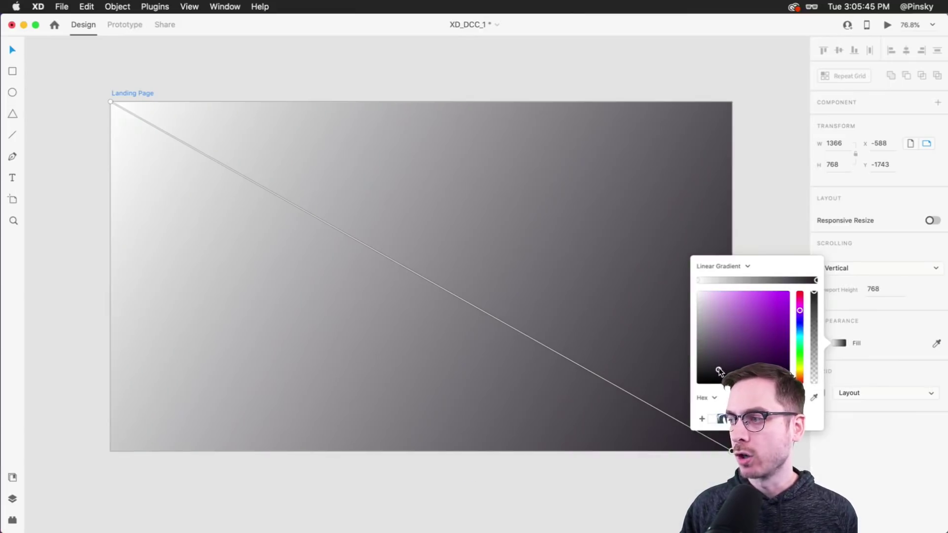
Add a color stop about a quarter of the way along the gradient and make it dark purple
{"action": "left_click", "coordinate": [752, 281]}
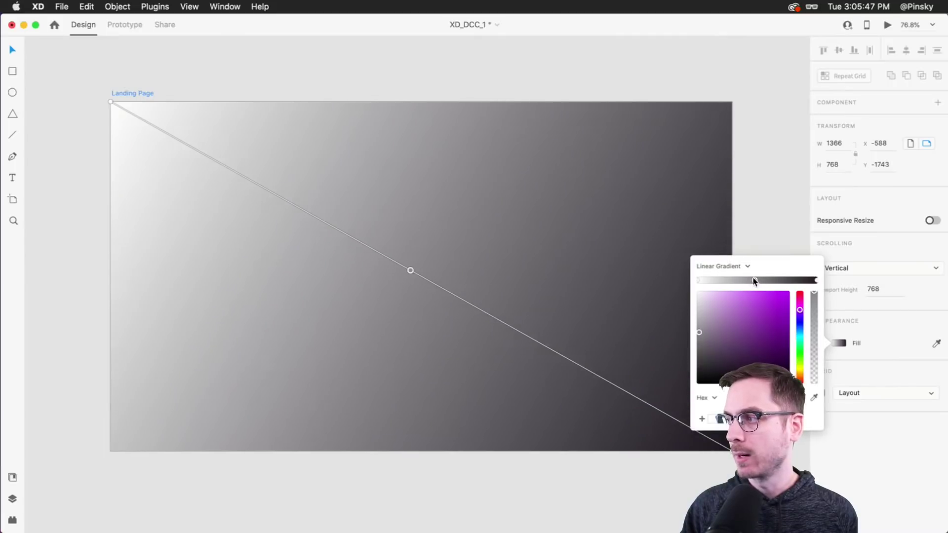
{"action": "left_click_drag", "start_coordinate": [752, 280], "coordinate": [727, 281]}
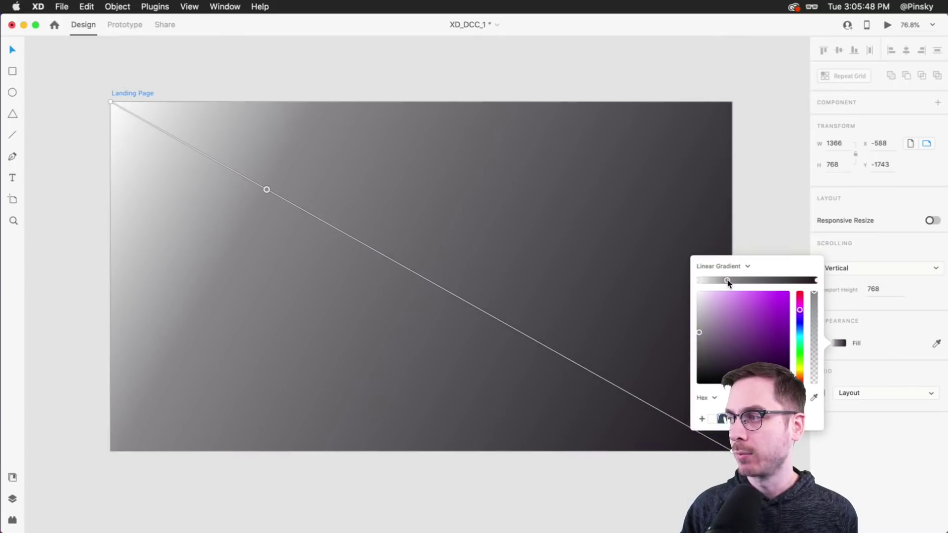
{"action": "left_click", "coordinate": [723, 370]}
{"action": "left_click", "coordinate": [725, 366]}
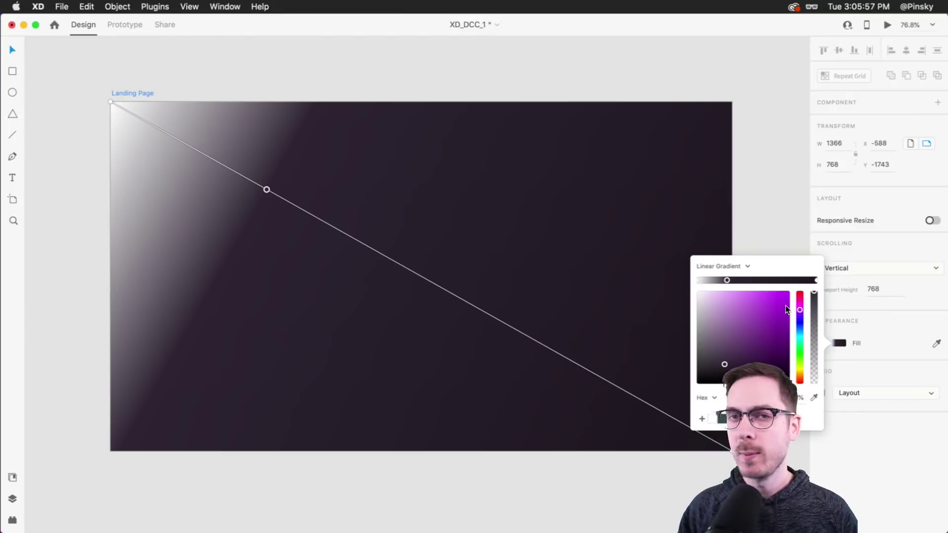
{"action": "left_click", "coordinate": [815, 280]}
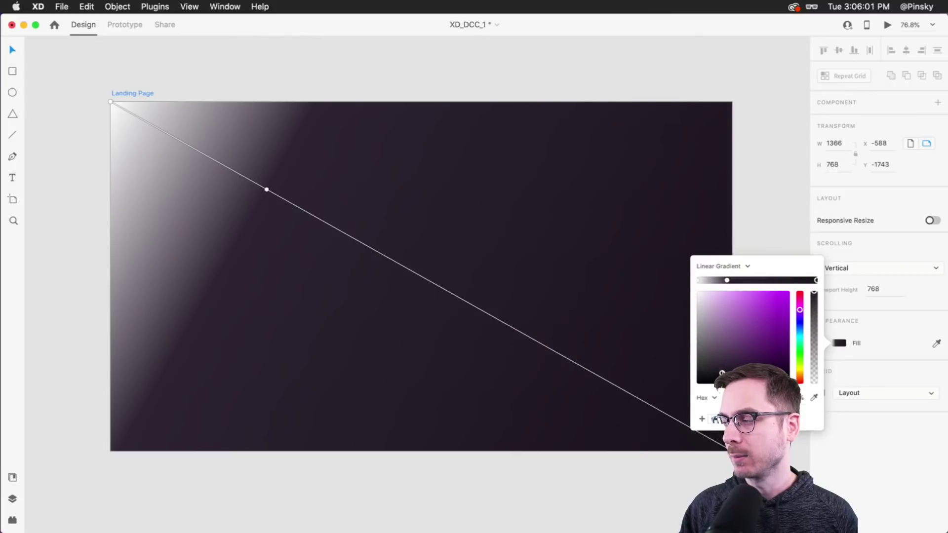
Recolor the gradient's white start stop by sampling the artboard's dark purple, shift it to a slightly lighter magenta-purple, and deselect the artboard
{"action": "left_click", "coordinate": [699, 280]}
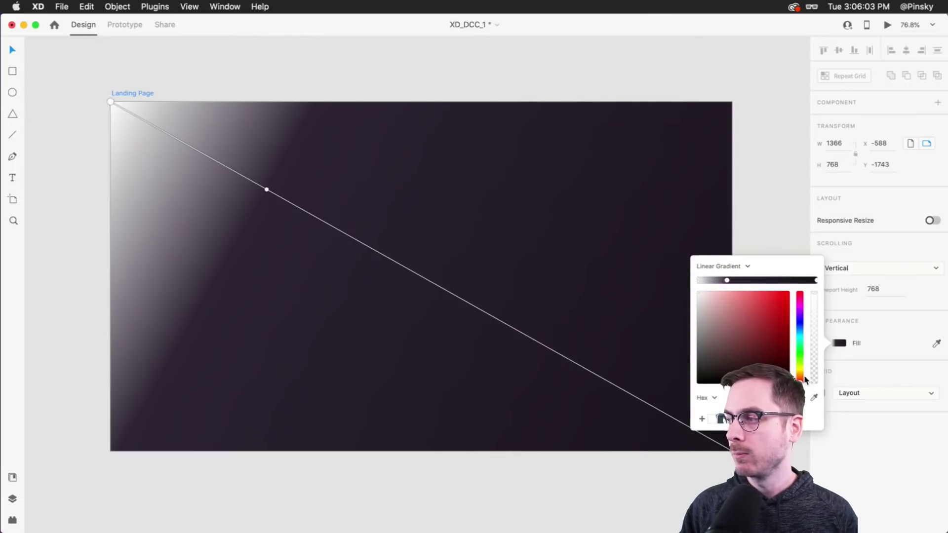
{"action": "left_click", "coordinate": [814, 398]}
{"action": "left_click", "coordinate": [406, 360]}
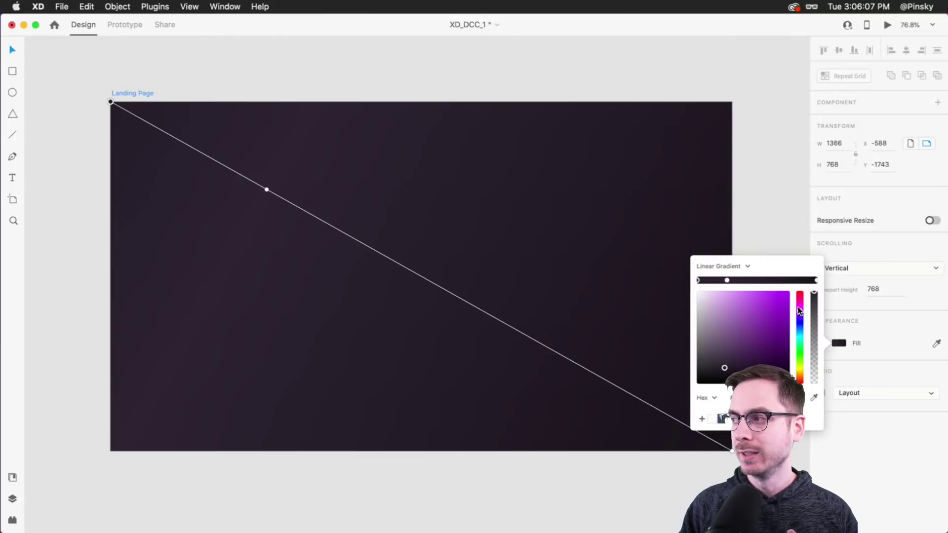
{"action": "left_click_drag", "start_coordinate": [800, 311], "coordinate": [800, 309]}
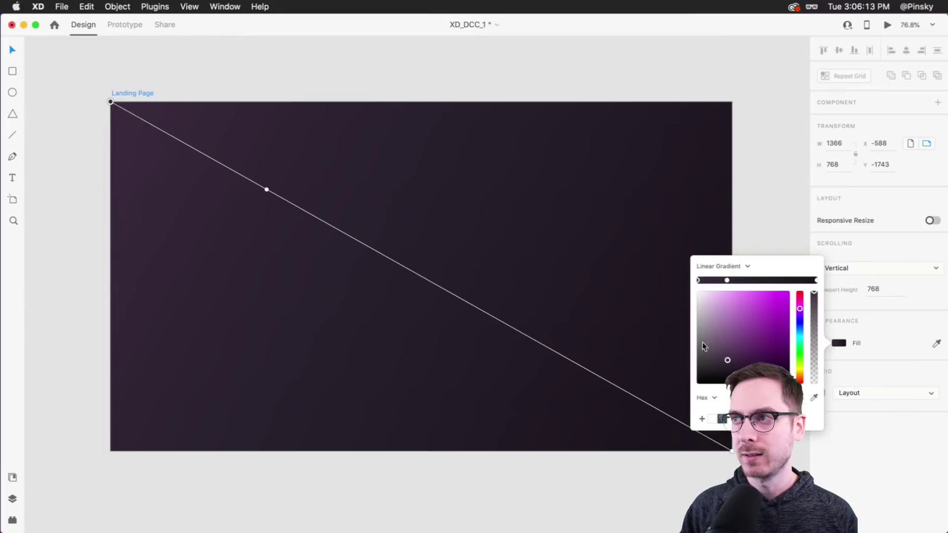
{"action": "left_click", "coordinate": [393, 85]}
{"action": "left_click", "coordinate": [393, 86]}
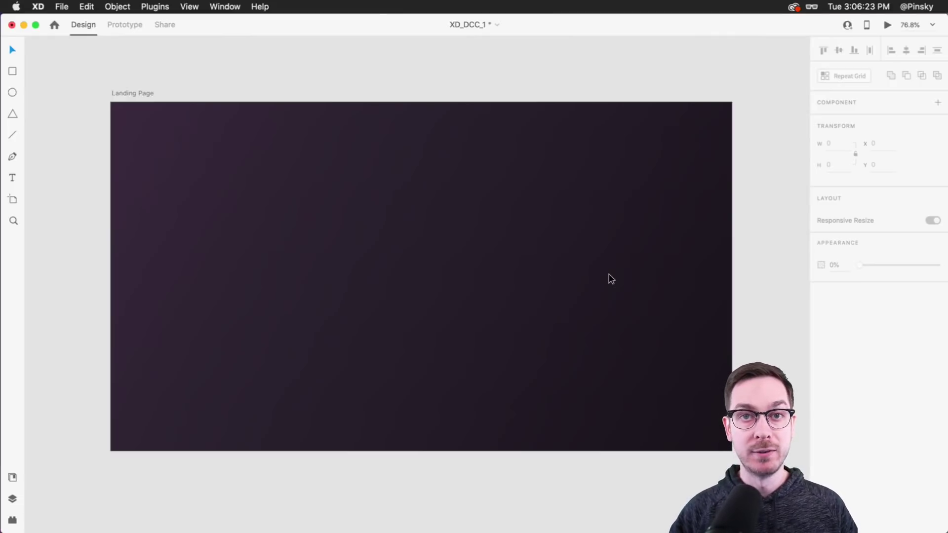
Draw a circle about 922 px across, place it overlapping the artboard's right edge at about X 657, Y -77, and remove its border
{"action": "left_click", "coordinate": [13, 92]}
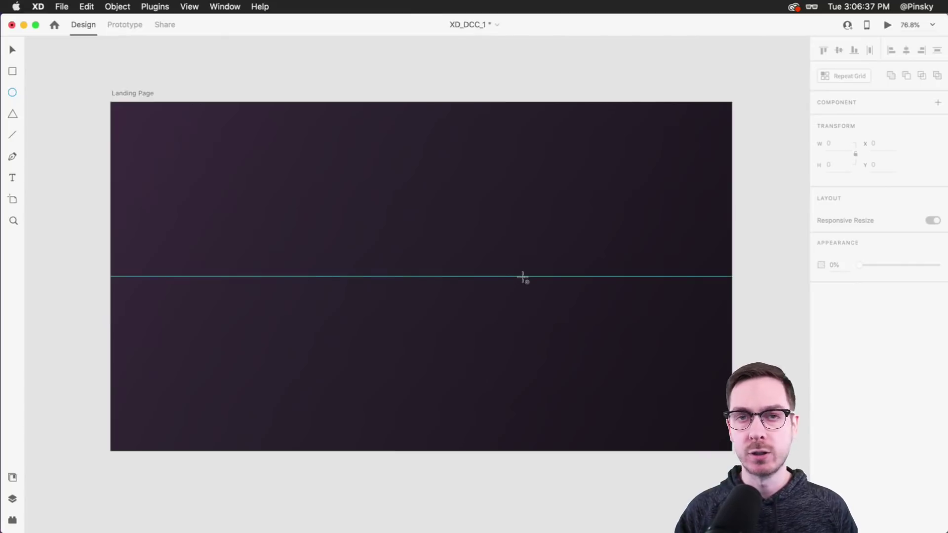
{"action": "left_click_drag", "start_coordinate": [523, 278], "coordinate": [694, 494]}
{"action": "left_click_drag", "start_coordinate": [708, 462], "coordinate": [750, 471]}
{"action": "key", "text": "v"}
{"action": "left_click_drag", "start_coordinate": [487, 244], "coordinate": [560, 231]}
{"action": "left_click", "coordinate": [821, 382]}
{"action": "scroll", "coordinate": [546, 235], "scroll_direction": "up", "scroll_amount": 1}
{"action": "scroll", "coordinate": [546, 235], "scroll_direction": "right", "scroll_amount": 1}
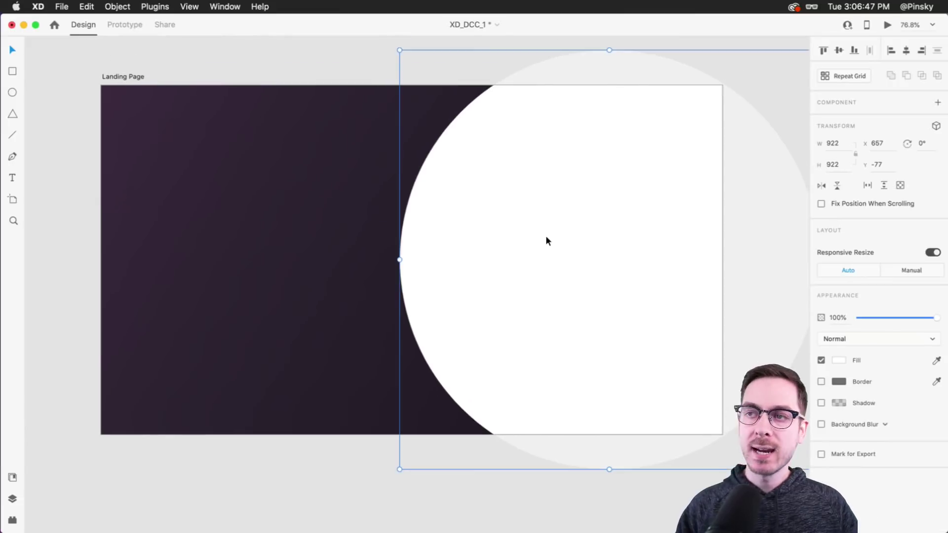
Change the circle's white fill to a linear gradient and color its start stop light blue
{"action": "left_click", "coordinate": [839, 361]}
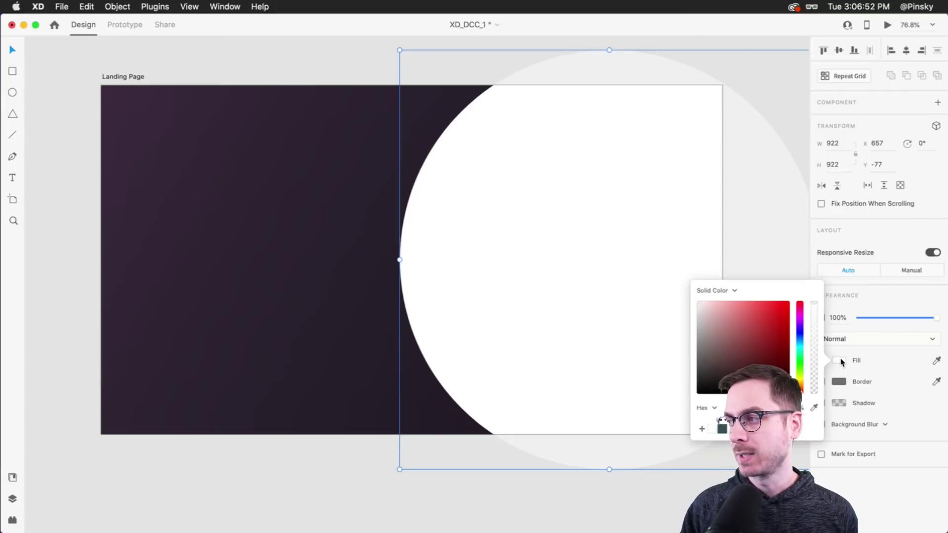
{"action": "left_click", "coordinate": [709, 290]}
{"action": "left_click", "coordinate": [708, 297]}
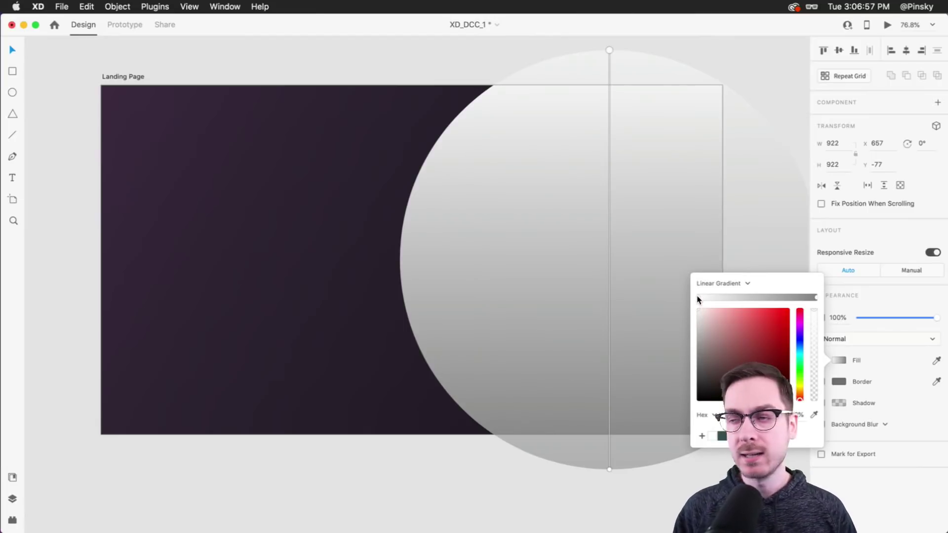
{"action": "left_click_drag", "start_coordinate": [800, 398], "coordinate": [801, 349]}
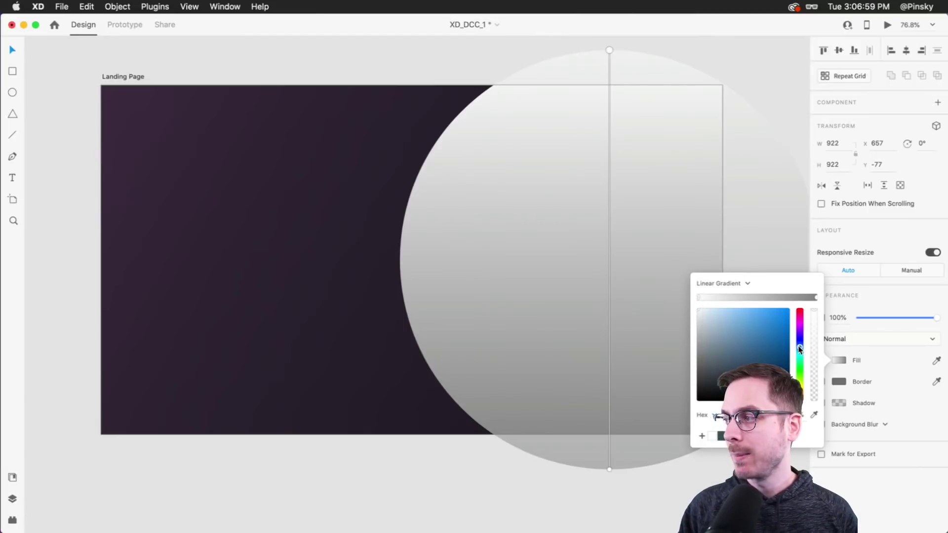
{"action": "left_click", "coordinate": [754, 314]}
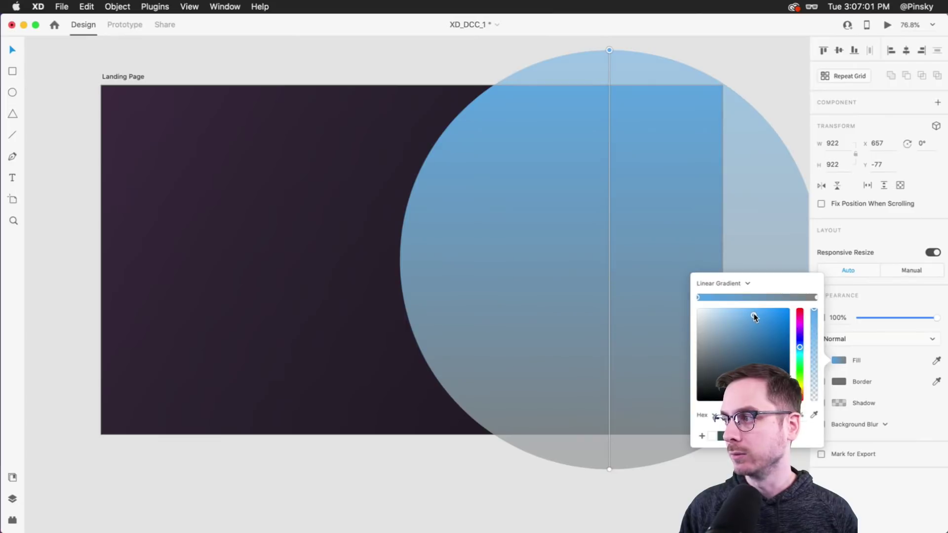
Color the end stop of the circle's gradient a vivid medium purple with a slight magenta tint
{"action": "left_click", "coordinate": [816, 297]}
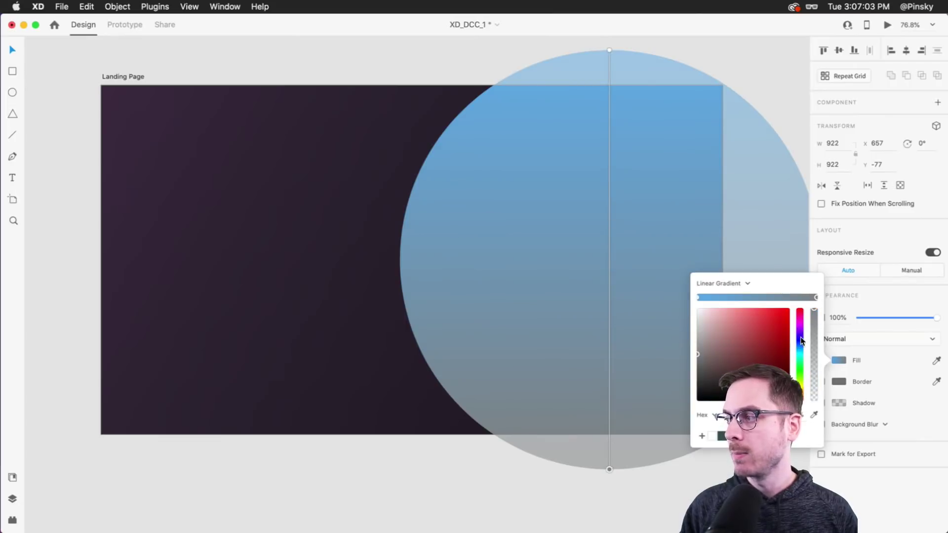
{"action": "left_click_drag", "start_coordinate": [800, 311], "coordinate": [800, 334]}
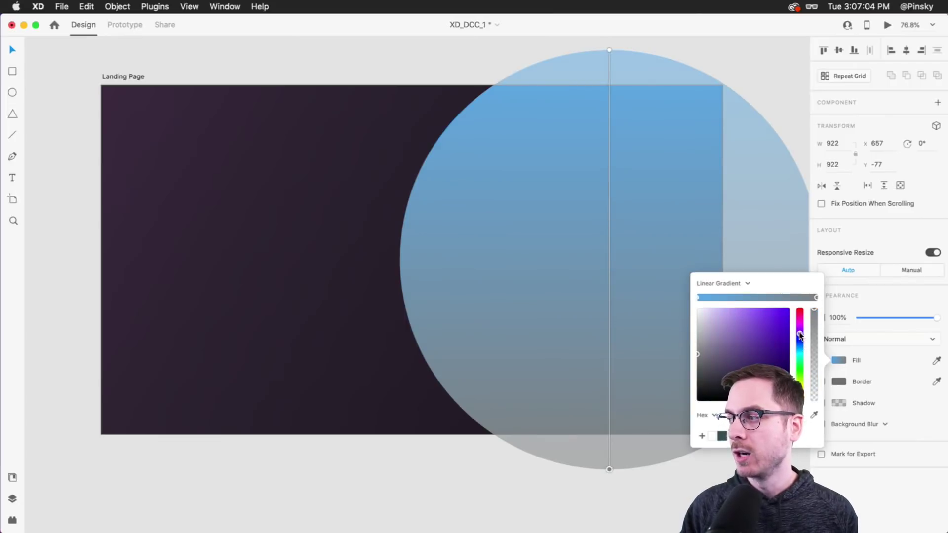
{"action": "left_click", "coordinate": [764, 322]}
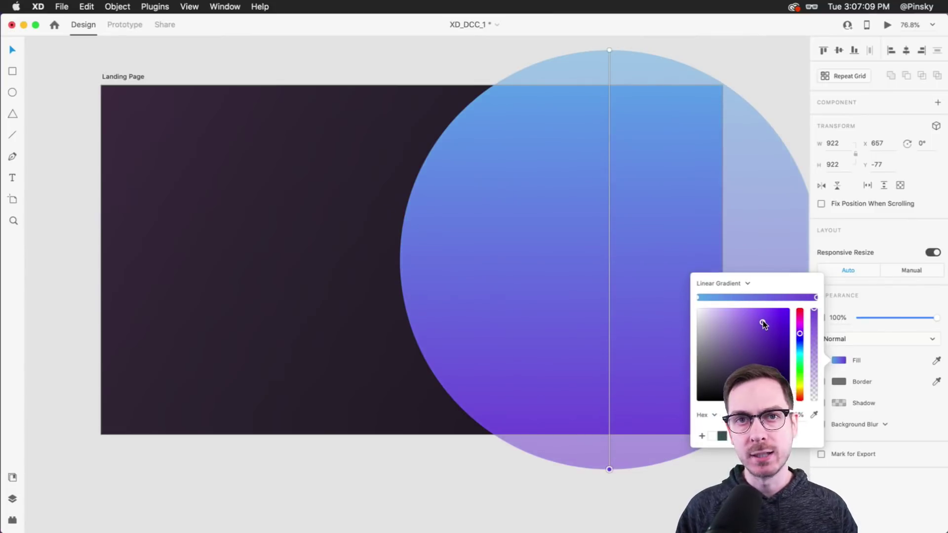
{"action": "left_click", "coordinate": [779, 349]}
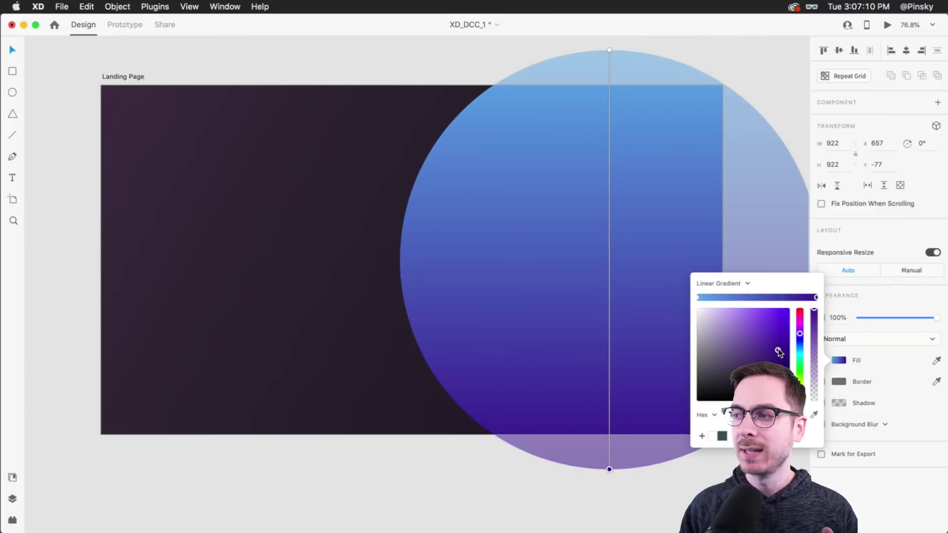
{"action": "left_click", "coordinate": [763, 326]}
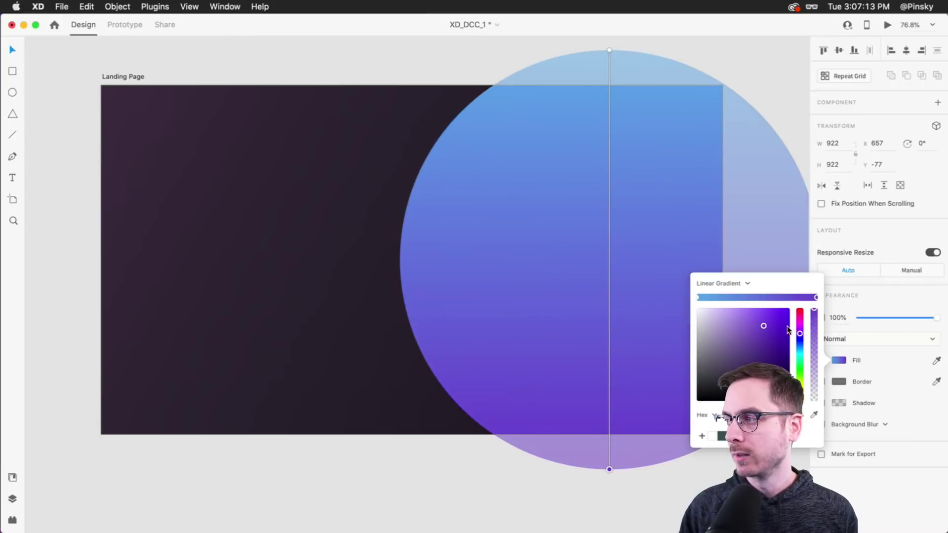
{"action": "left_click_drag", "start_coordinate": [800, 335], "coordinate": [799, 328]}
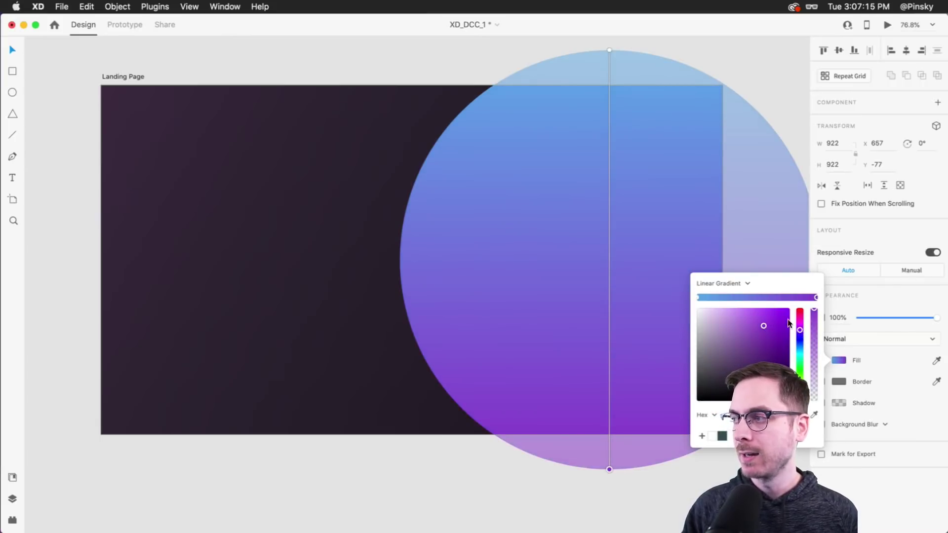
Fine-tune the blue start stop's hue, tilt the circle's gradient from upper left to lower right, and deselect the circle
{"action": "left_click", "coordinate": [697, 298]}
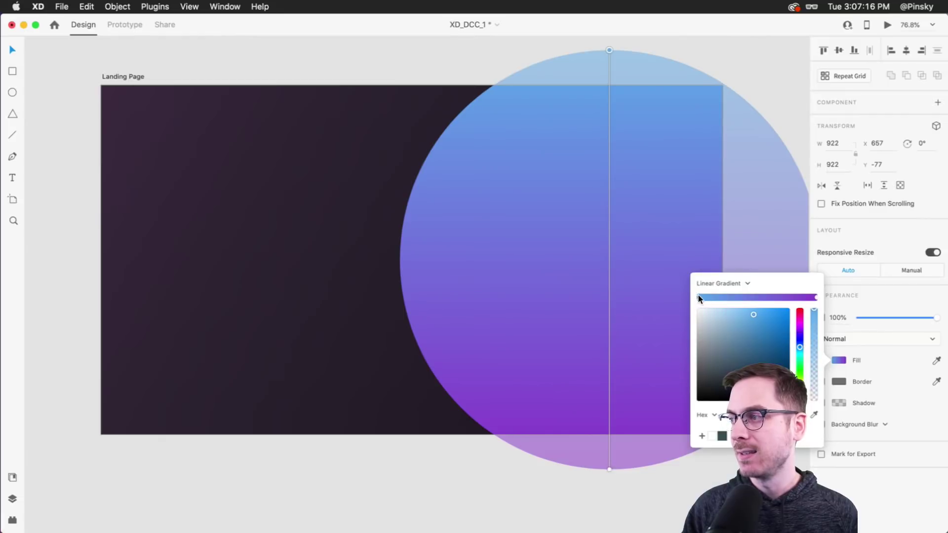
{"action": "left_click", "coordinate": [800, 346]}
{"action": "left_click_drag", "start_coordinate": [801, 348], "coordinate": [801, 349]}
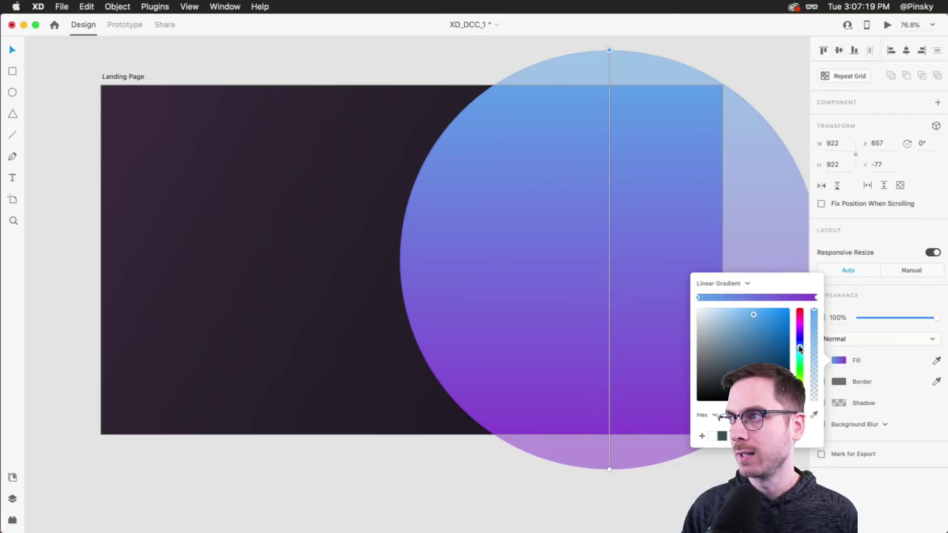
{"action": "left_click_drag", "start_coordinate": [610, 50], "coordinate": [507, 74]}
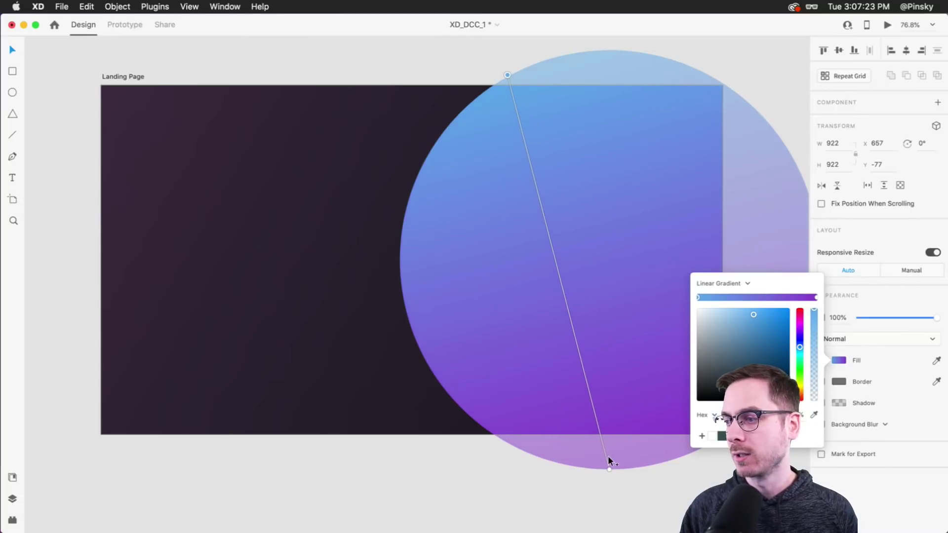
{"action": "left_click_drag", "start_coordinate": [608, 467], "coordinate": [668, 460]}
{"action": "left_click", "coordinate": [307, 177]}
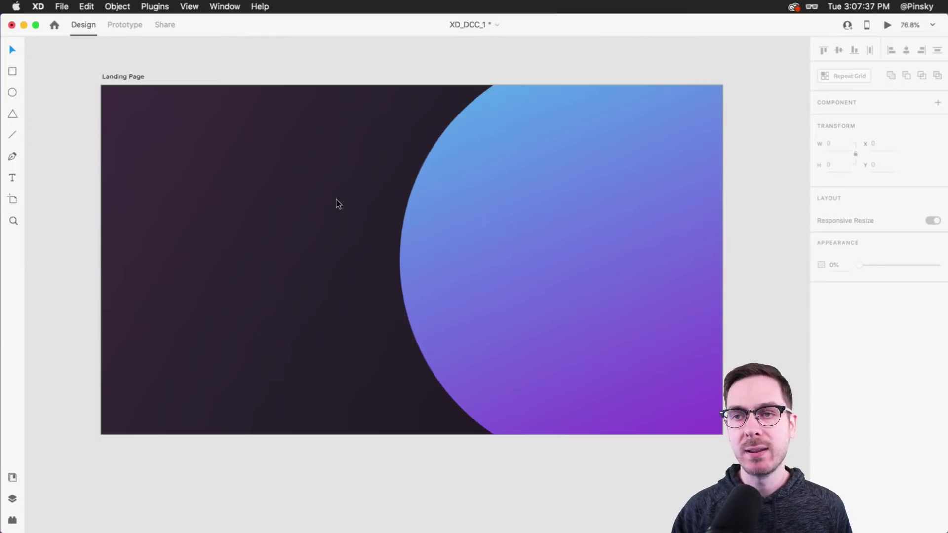
Add two vertical guides to the artboard, one about 72 px in from its left edge and one inset equally from its right edge
{"action": "mouse_move", "coordinate": [95, 229]}
{"action": "left_mouse_down"}
{"action": "mouse_move", "coordinate": [103, 215]}
{"action": "mouse_move", "coordinate": [129, 214]}
{"action": "mouse_move", "coordinate": [99, 225]}
{"action": "left_mouse_up"}
{"action": "left_click", "coordinate": [93, 225]}
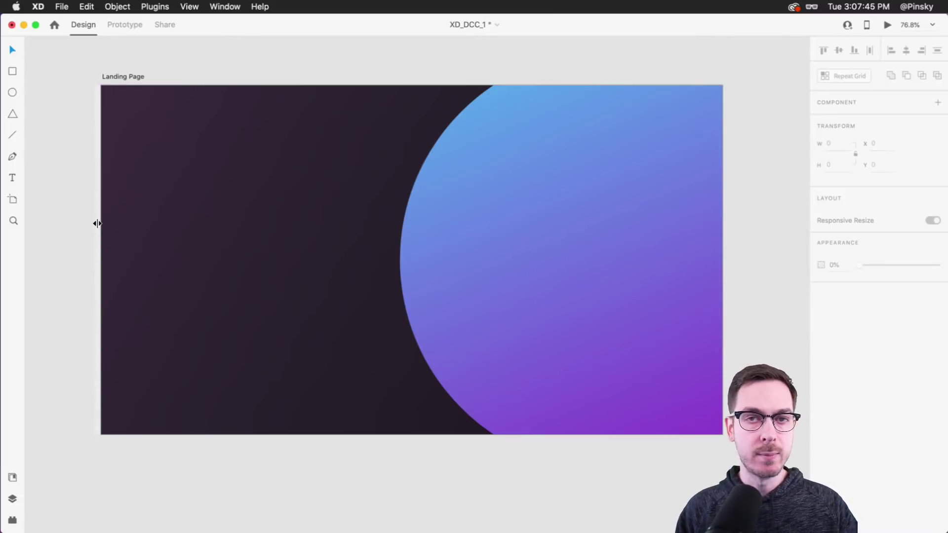
{"action": "scroll", "coordinate": [123, 114], "scroll_direction": "up", "scroll_amount": 3}
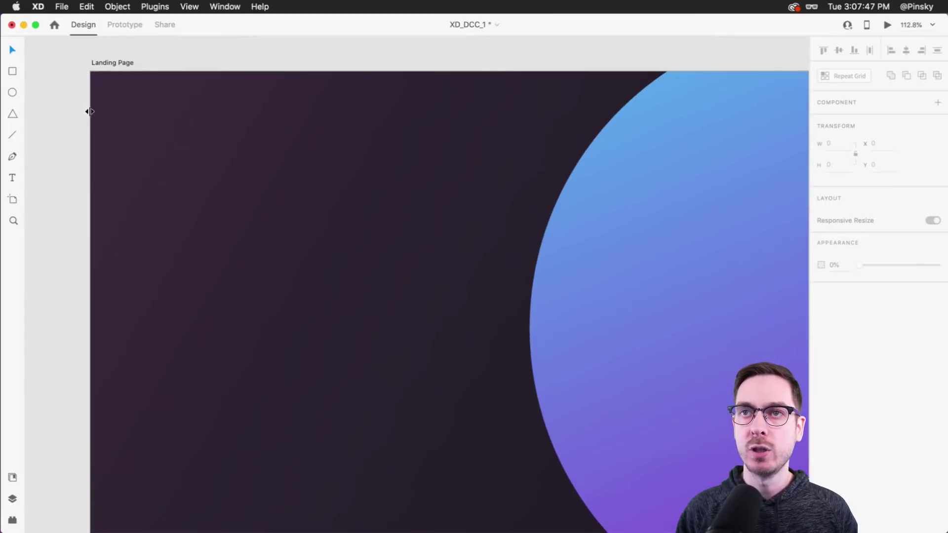
{"action": "scroll", "coordinate": [127, 88], "scroll_direction": "down", "scroll_amount": 4}
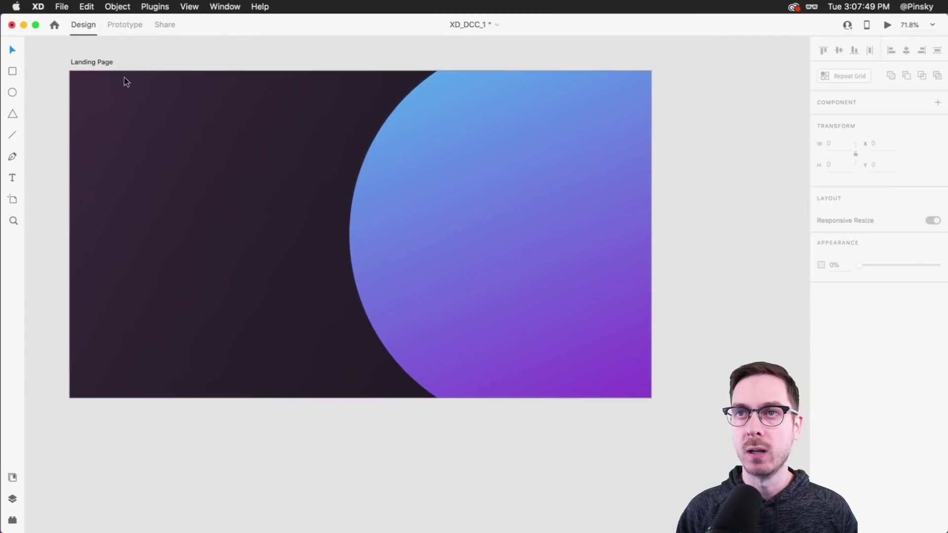
{"action": "scroll", "coordinate": [68, 105], "scroll_direction": "up", "scroll_amount": 2}
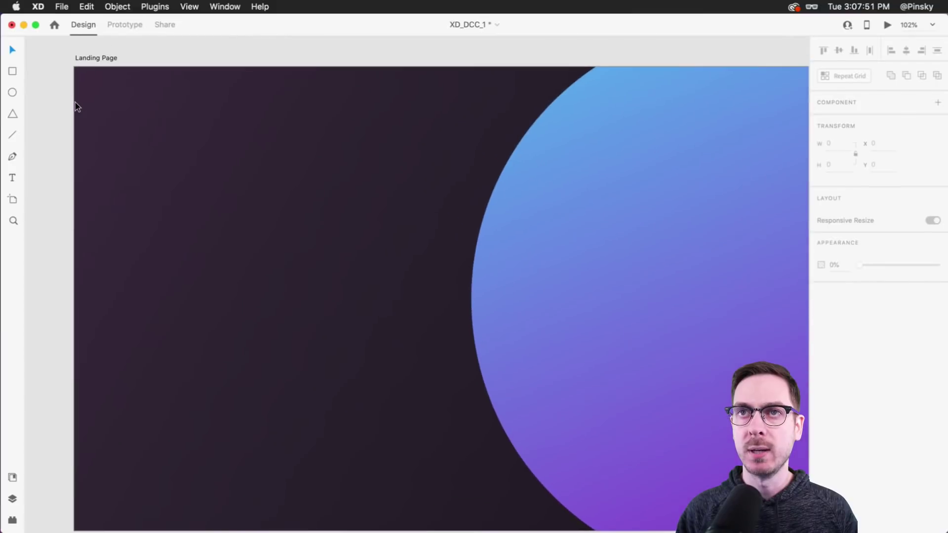
{"action": "left_click_drag", "start_coordinate": [71, 104], "coordinate": [117, 104]}
{"action": "scroll", "coordinate": [117, 104], "scroll_direction": "right", "scroll_amount": 2}
{"action": "left_click_drag", "start_coordinate": [27, 123], "coordinate": [675, 144]}
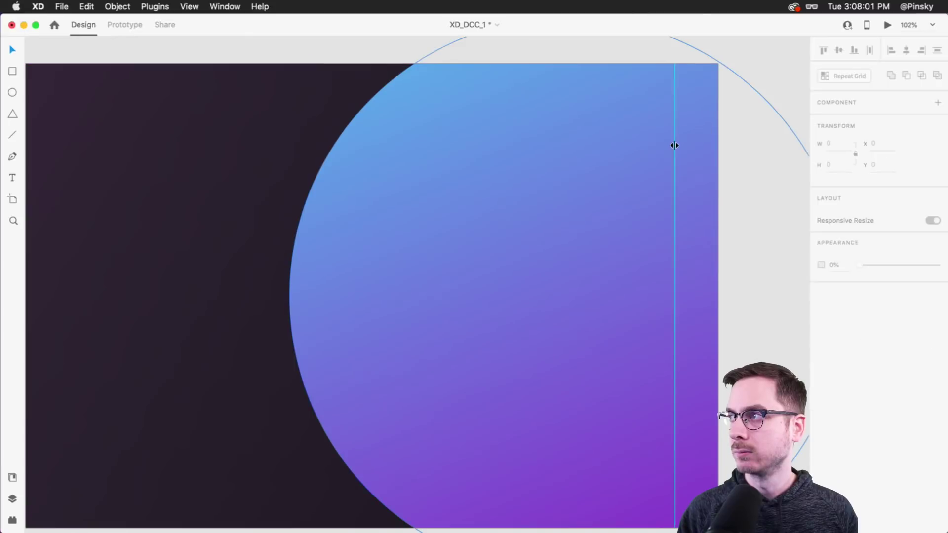
{"action": "key", "text": "super+0"}
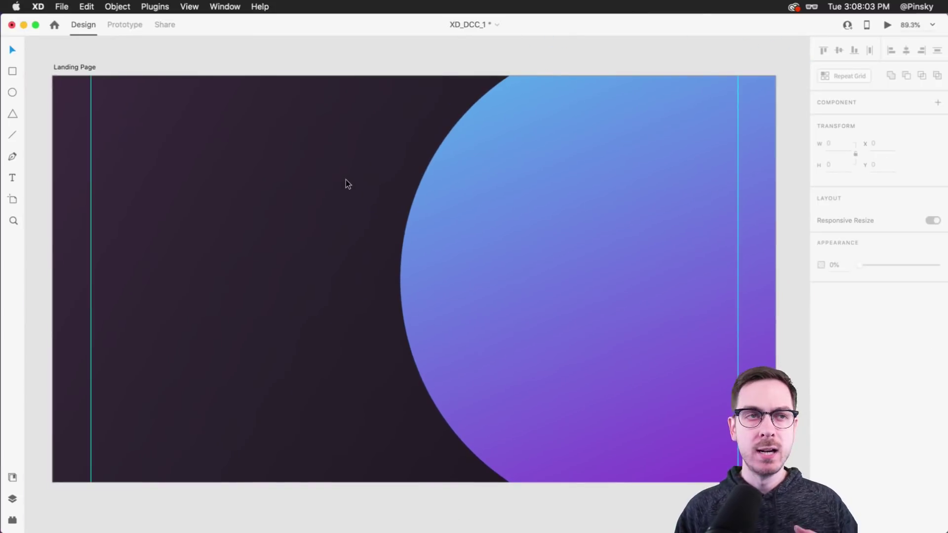
Draw an area text box about 388 by 233 px starting at the left guide, with its top at about Y 257, and left-align its text
{"action": "left_click", "coordinate": [537, 224]}
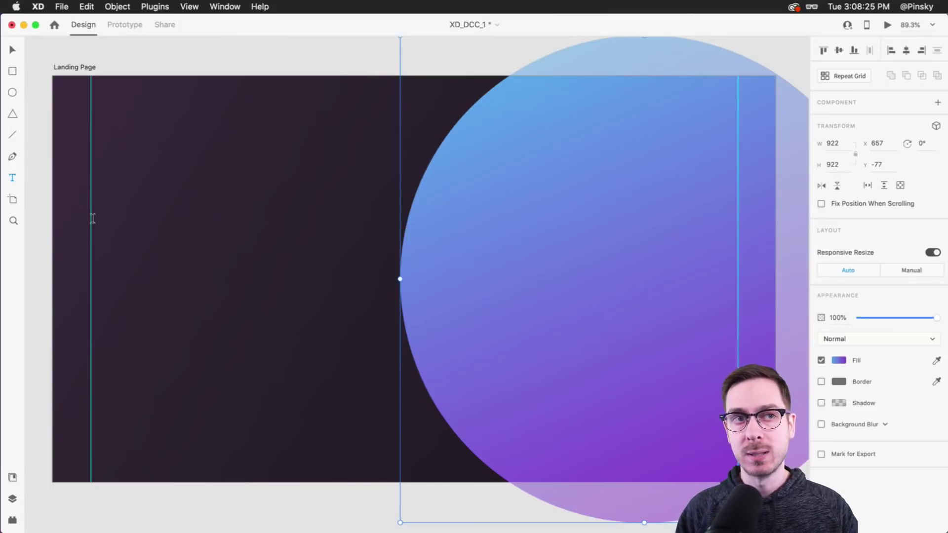
{"action": "left_click_drag", "start_coordinate": [91, 211], "coordinate": [296, 338]}
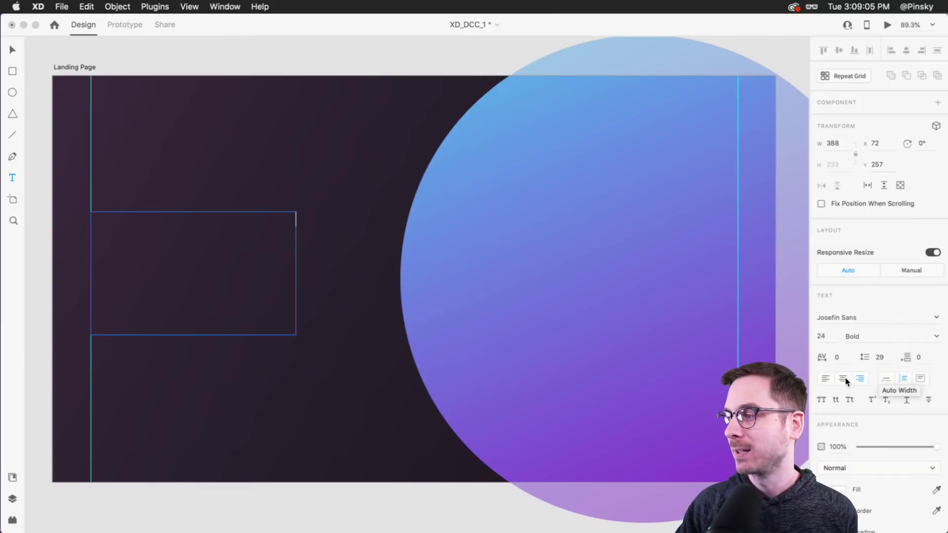
{"action": "left_click", "coordinate": [825, 378]}
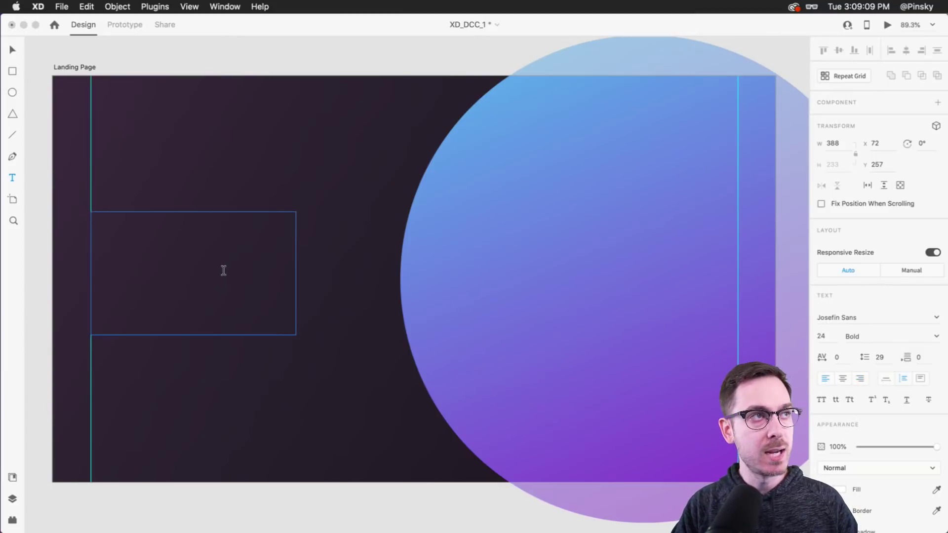
Enter the headline "Money really does grow on trees. Really!" in the text box and finish editing it
{"action": "type", "text": "Money "}
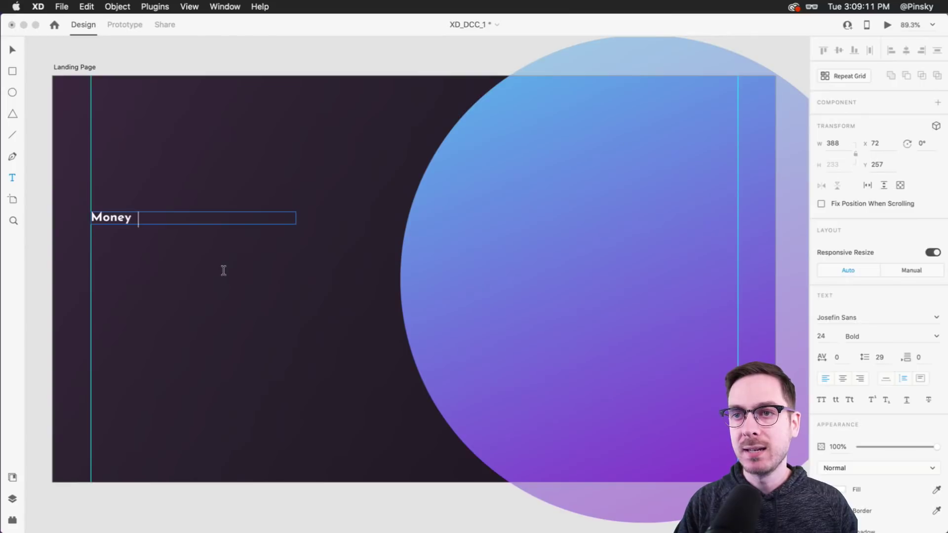
{"action": "type", "text": "really fdoes"}
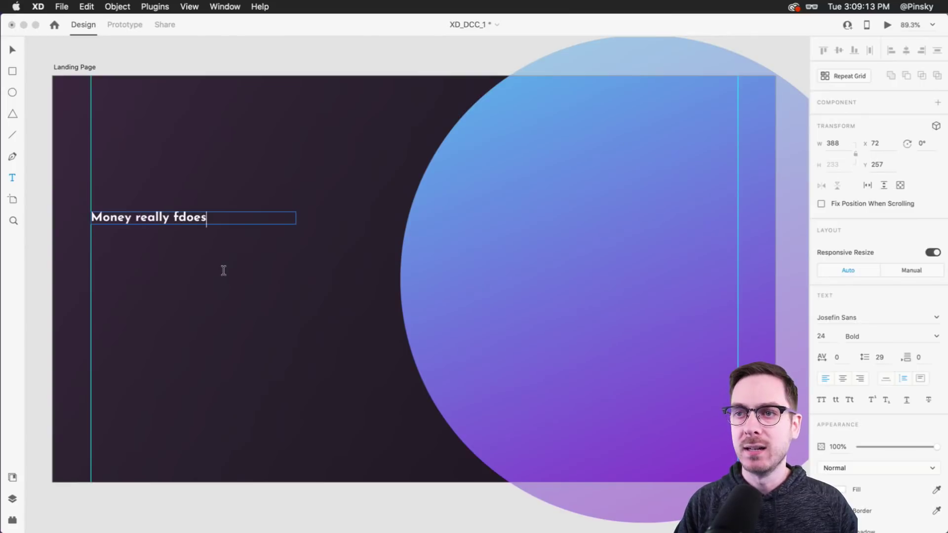
{"action": "key", "text": "BackSpace"}
{"action": "key", "text": "BackSpace"}
{"action": "key", "text": "BackSpace"}
{"action": "key", "text": "BackSpace"}
{"action": "key", "text": "BackSpace"}
{"action": "type", "text": "does "}
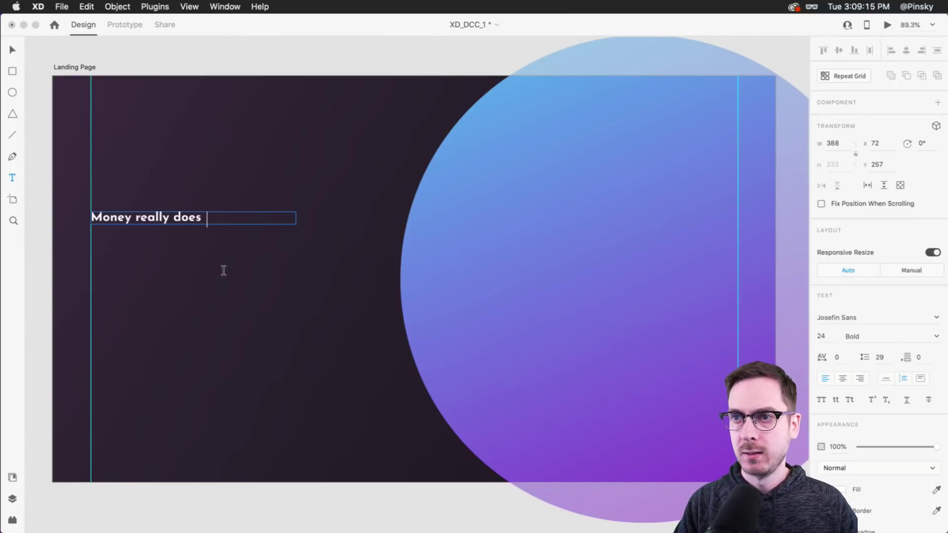
{"action": "type", "text": "grow on "}
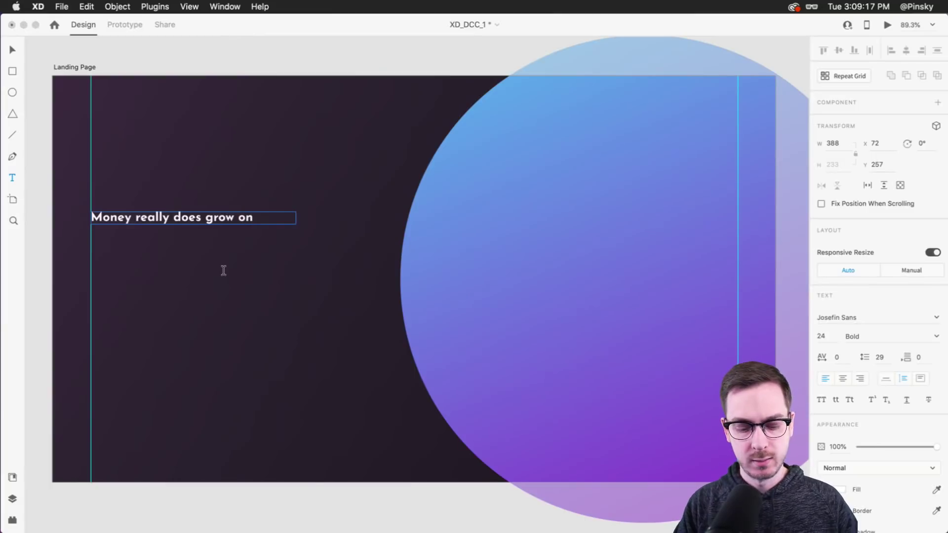
{"action": "type", "text": "trees. Really!"}
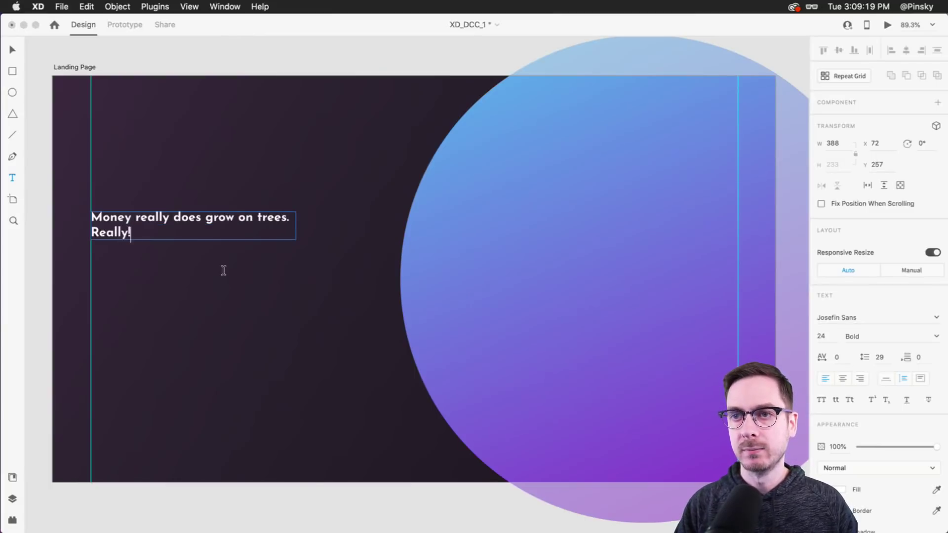
{"action": "key", "text": "Escape"}
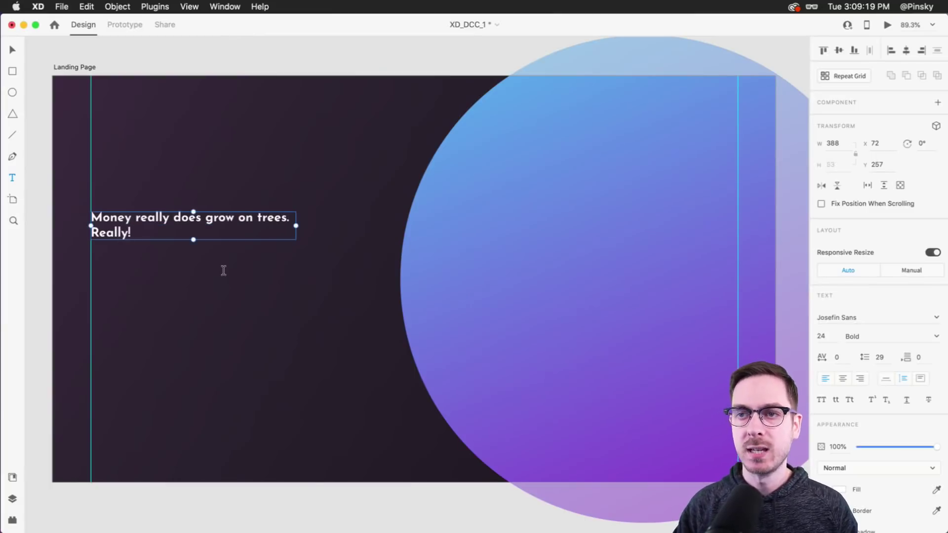
Enlarge the headline to a font size of about 60 so it wraps onto three lines
{"action": "left_click", "coordinate": [826, 341]}
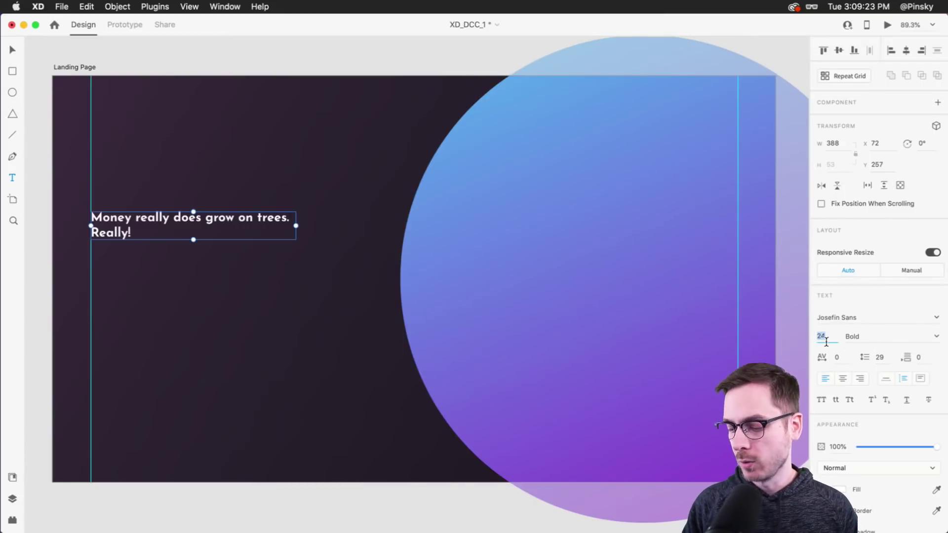
{"action": "key", "text": "shift+Up"}
{"action": "key", "text": "shift+Up"}
{"action": "key", "text": "shift+Up"}
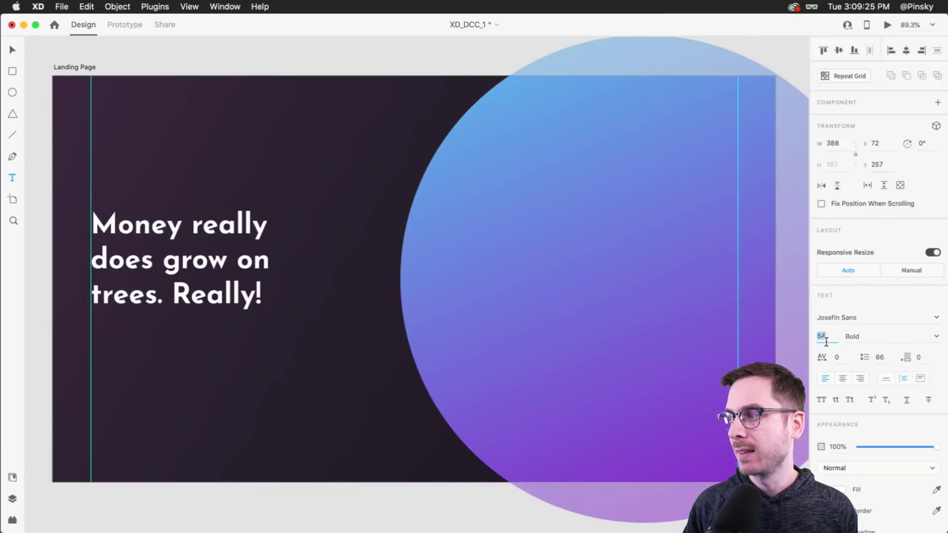
{"action": "key", "text": "shift+Up"}
{"action": "key", "text": "Down"}
{"action": "key", "text": "Down"}
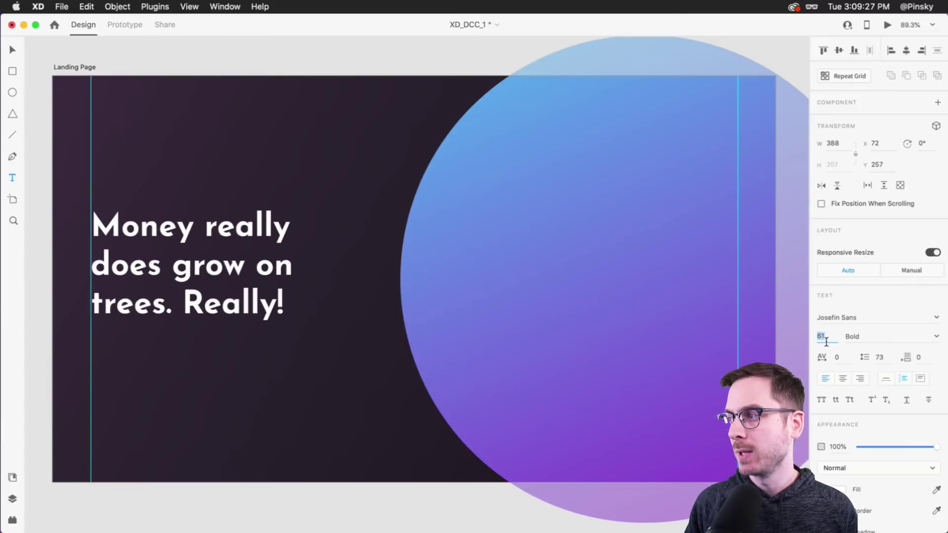
{"action": "key", "text": "Up"}
{"action": "key", "text": "Down"}
{"action": "key", "text": "Down"}
{"action": "key", "text": "Down"}
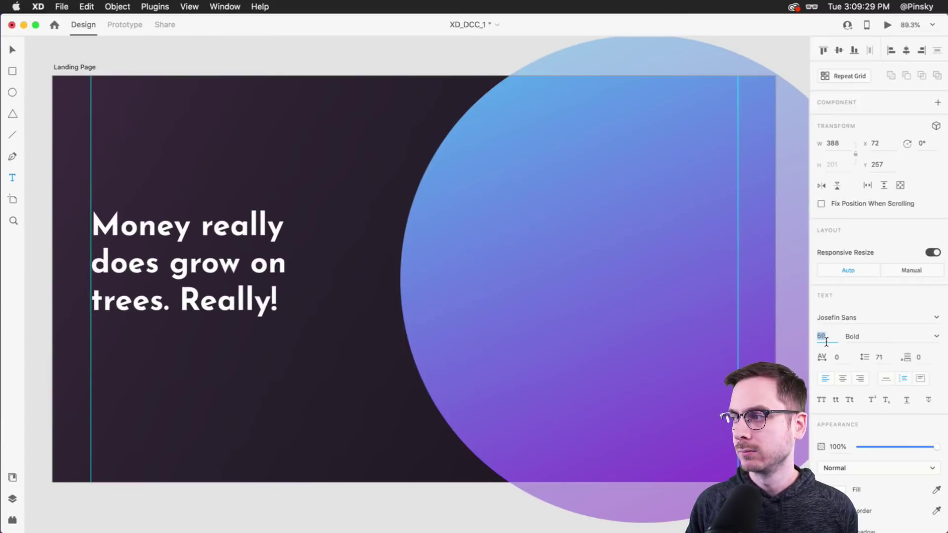
Set the headline's font size to 58 and its line spacing to 73
{"action": "key", "text": "Down"}
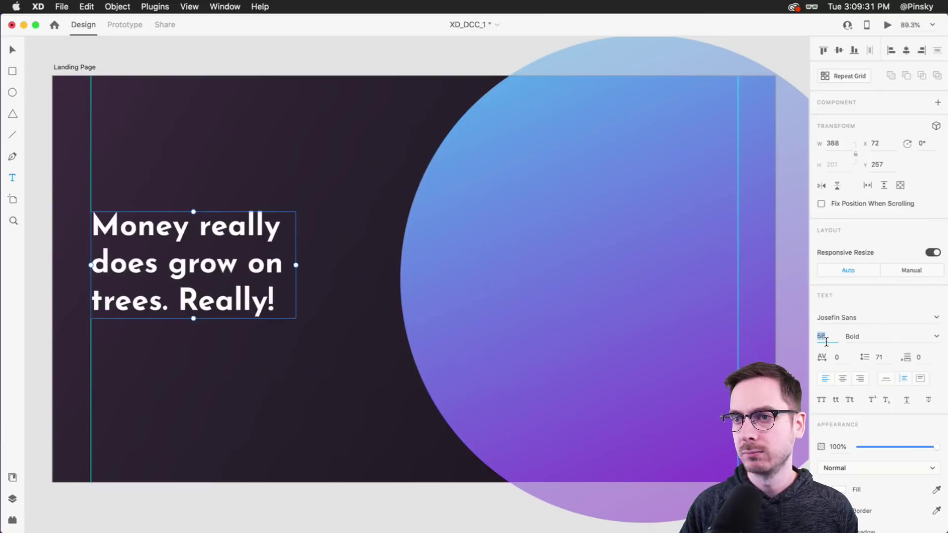
{"action": "left_click", "coordinate": [883, 358]}
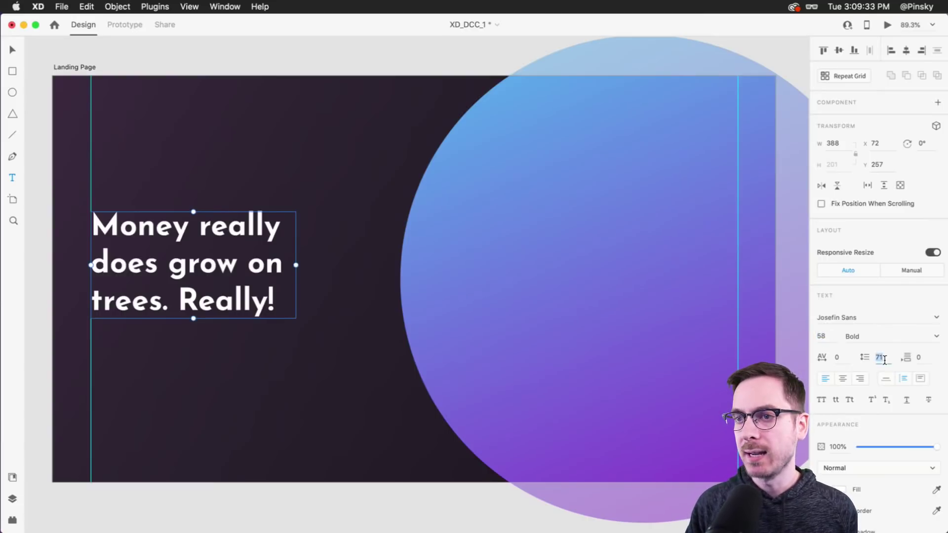
{"action": "key", "text": "shift+Down"}
{"action": "key", "text": "shift+Down"}
{"action": "key", "text": "shift+Up"}
{"action": "key", "text": "shift+Up"}
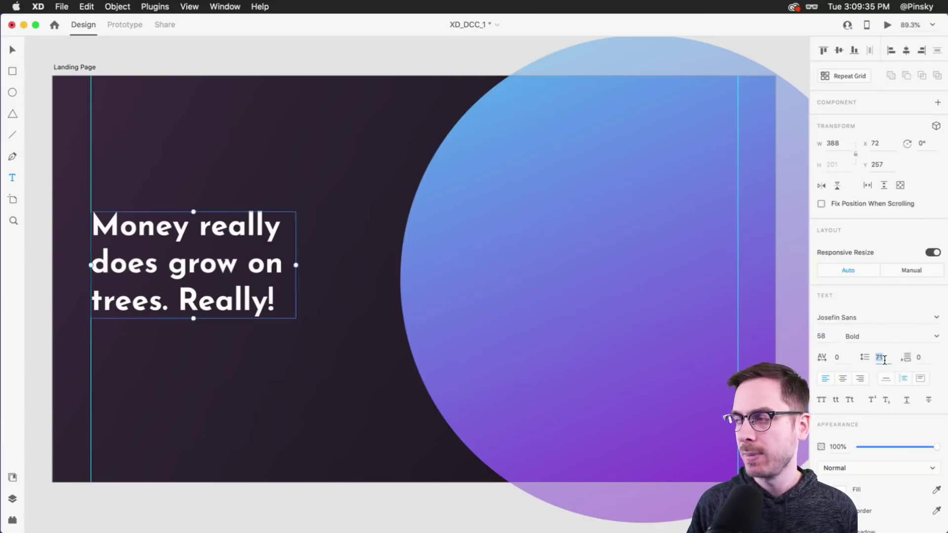
{"action": "key", "text": "Up"}
{"action": "key", "text": "Up"}
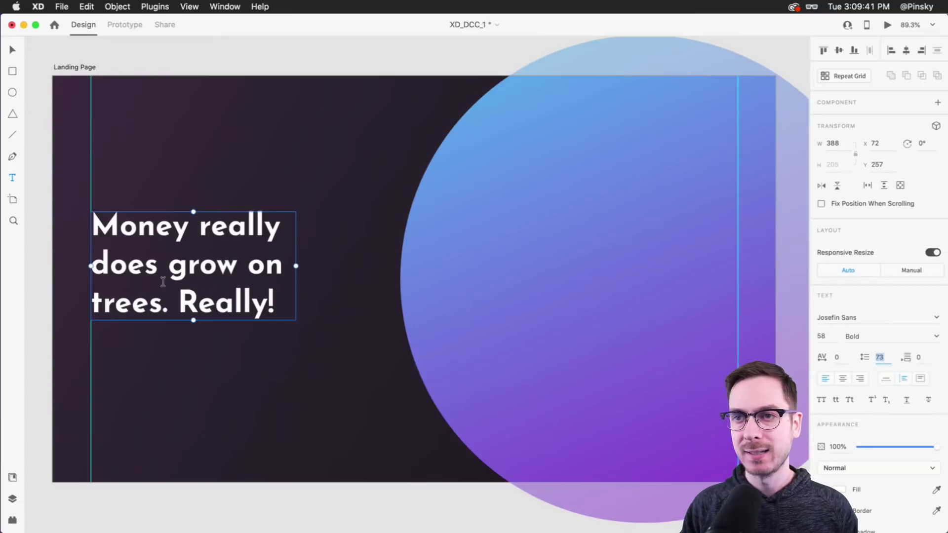
Move the headline text straight up along the left guide to about Y 241
{"action": "type", "text": "v"}
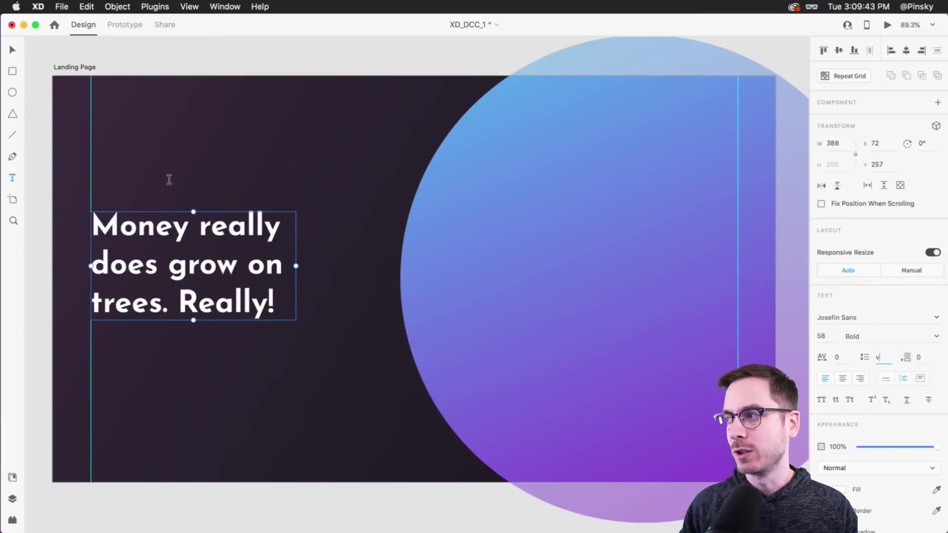
{"action": "left_click", "coordinate": [15, 48]}
{"action": "left_click_drag", "start_coordinate": [203, 269], "coordinate": [202, 259]}
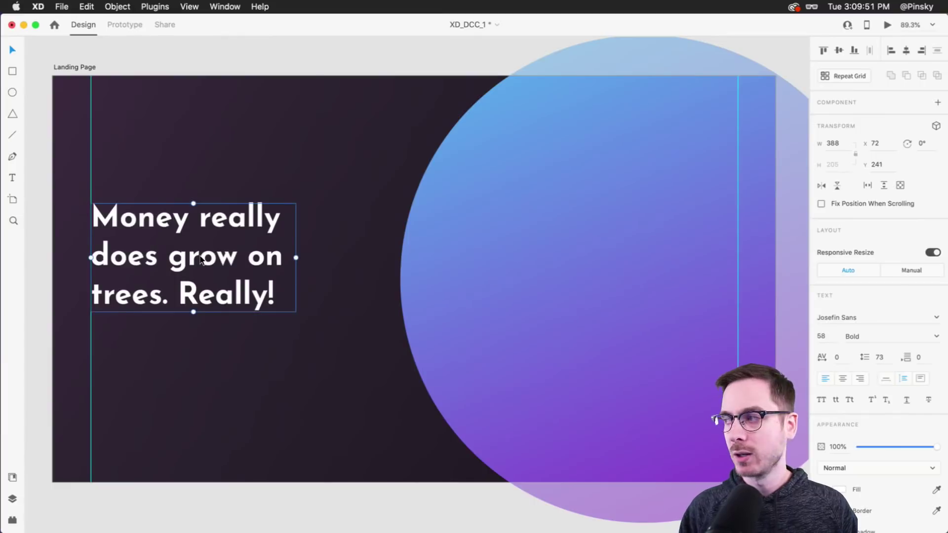
Try the SemiBold weight on the headline and undo the change
{"action": "left_click", "coordinate": [943, 338]}
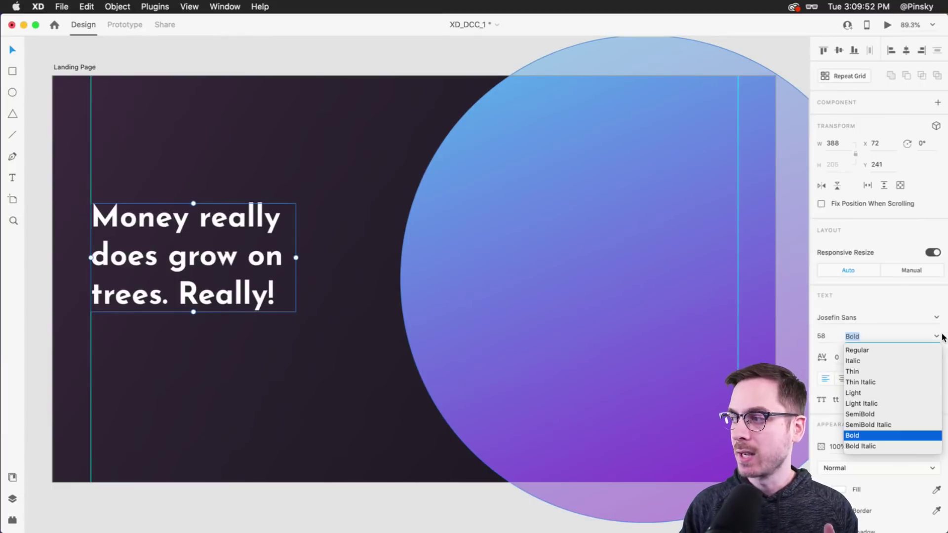
{"action": "left_click", "coordinate": [865, 413]}
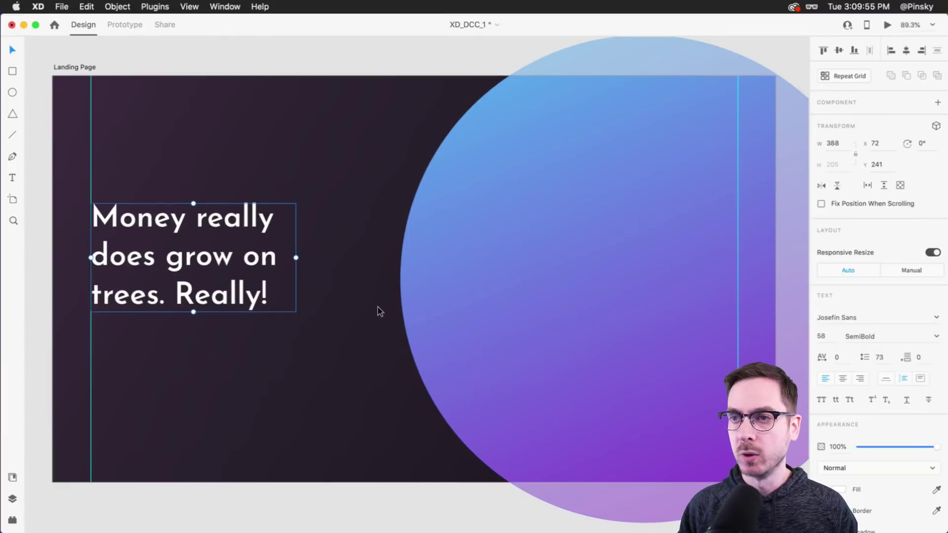
{"action": "key", "text": "super+z"}
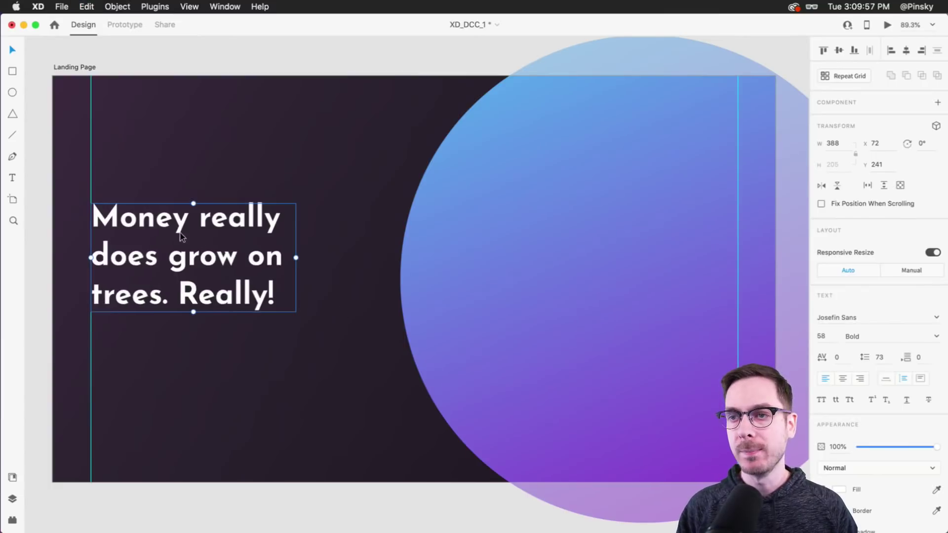
Nudge the headline further up along the left guide to about Y 232
{"action": "left_click_drag", "start_coordinate": [173, 235], "coordinate": [173, 231]}
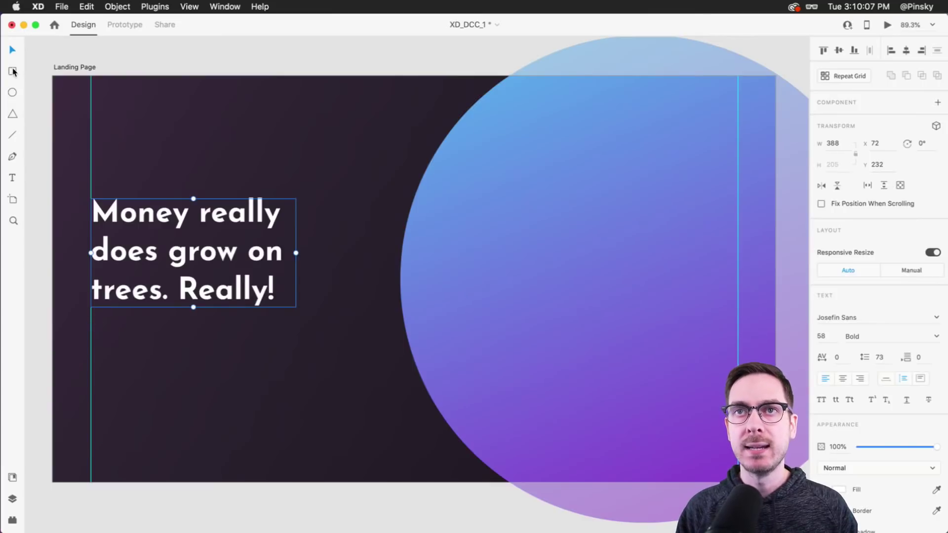
Draw a rectangle about 162 by 59 px just below the headline, starting at the left guide at about Y 451
{"action": "scroll", "coordinate": [95, 318], "scroll_direction": "up", "scroll_amount": 5}
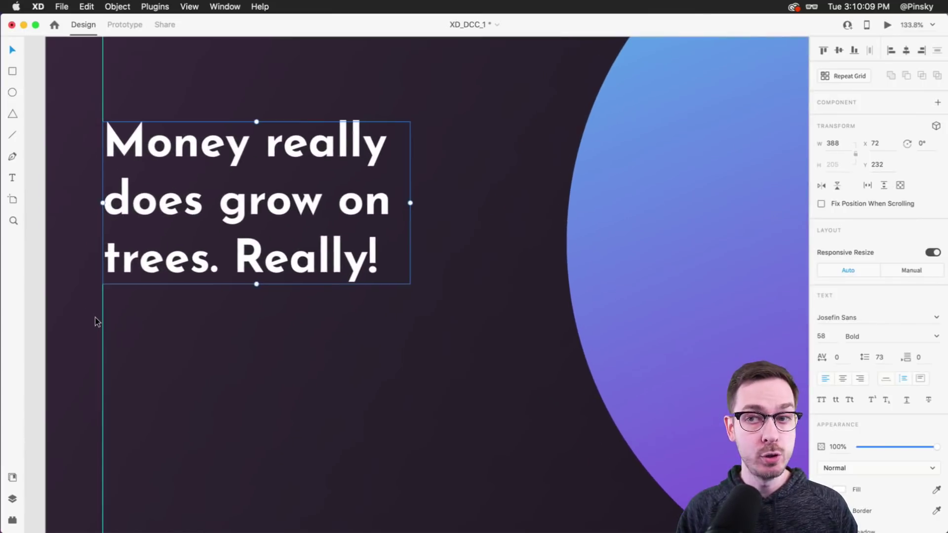
{"action": "left_click", "coordinate": [12, 72]}
{"action": "mouse_move", "coordinate": [103, 295]}
{"action": "left_mouse_down"}
{"action": "mouse_move", "coordinate": [216, 329]}
{"action": "mouse_move", "coordinate": [231, 343]}
{"action": "left_mouse_up"}
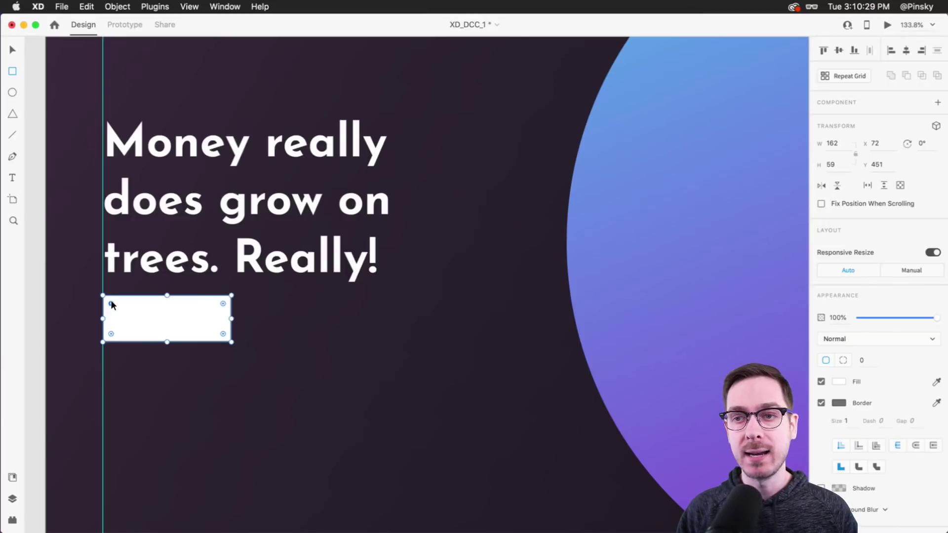
Round the rectangle's corners fully into a pill shape with a radius of about 30 and remove its border
{"action": "left_click_drag", "start_coordinate": [111, 304], "coordinate": [142, 323]}
{"action": "left_click", "coordinate": [821, 403]}
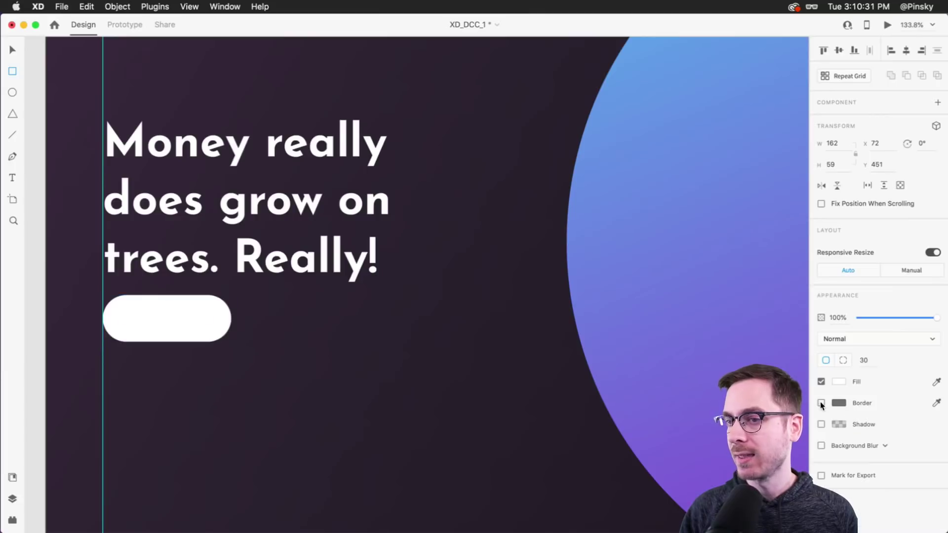
{"action": "key", "text": "v"}
Fill the pill button with purple sampled from the lower part of the gradient circle and brighten the shade slightly
{"action": "scroll", "coordinate": [302, 293], "scroll_direction": "left", "scroll_amount": 3}
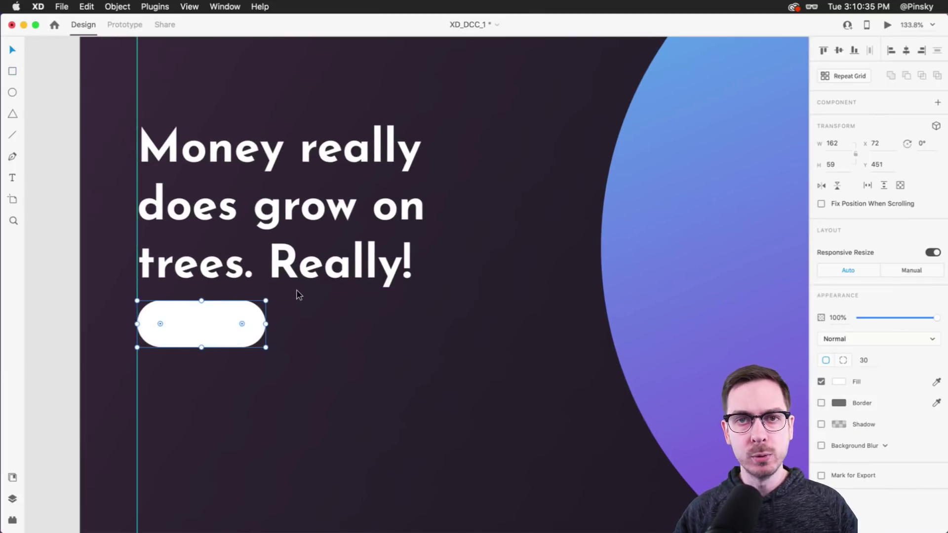
{"action": "scroll", "coordinate": [298, 294], "scroll_direction": "down", "scroll_amount": 4}
{"action": "scroll", "coordinate": [298, 295], "scroll_direction": "right", "scroll_amount": 3}
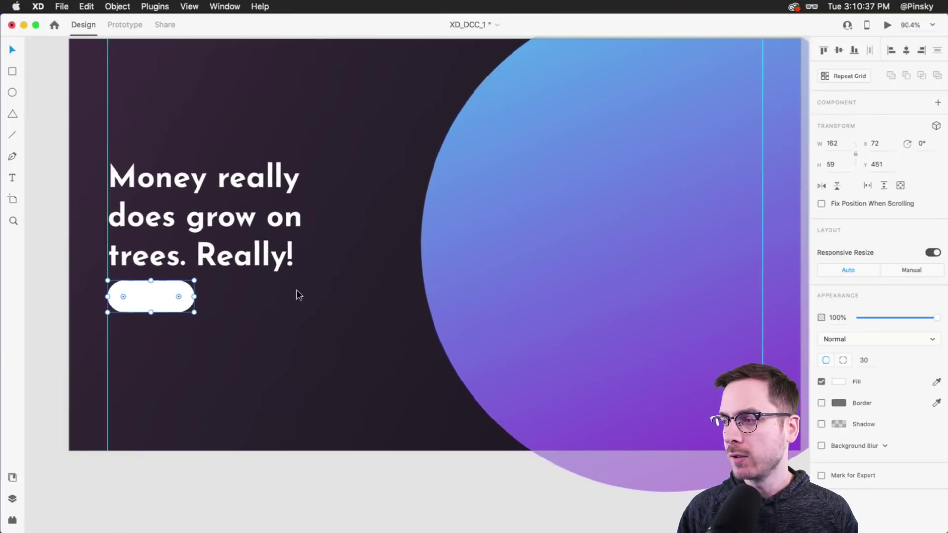
{"action": "scroll", "coordinate": [298, 295], "scroll_direction": "left", "scroll_amount": 2}
{"action": "scroll", "coordinate": [192, 303], "scroll_direction": "up", "scroll_amount": 3}
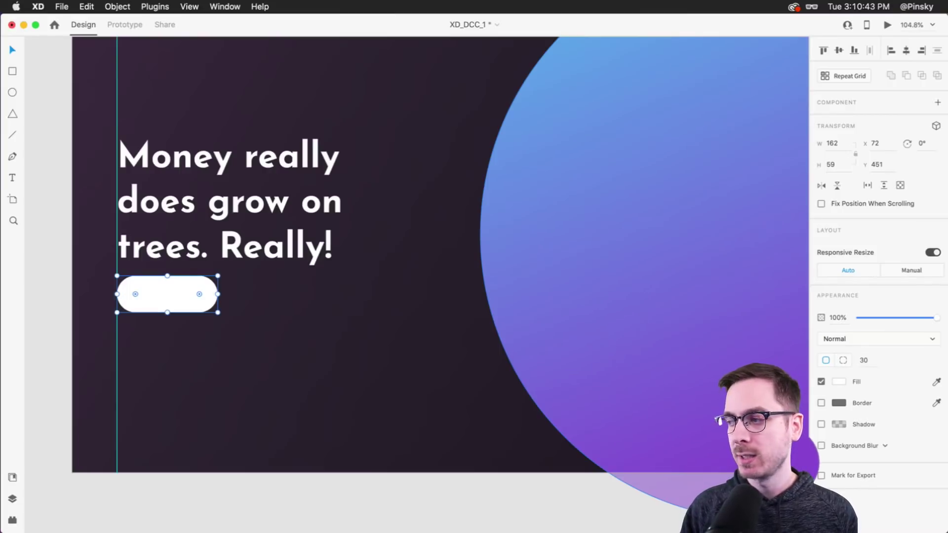
{"action": "left_click", "coordinate": [582, 387]}
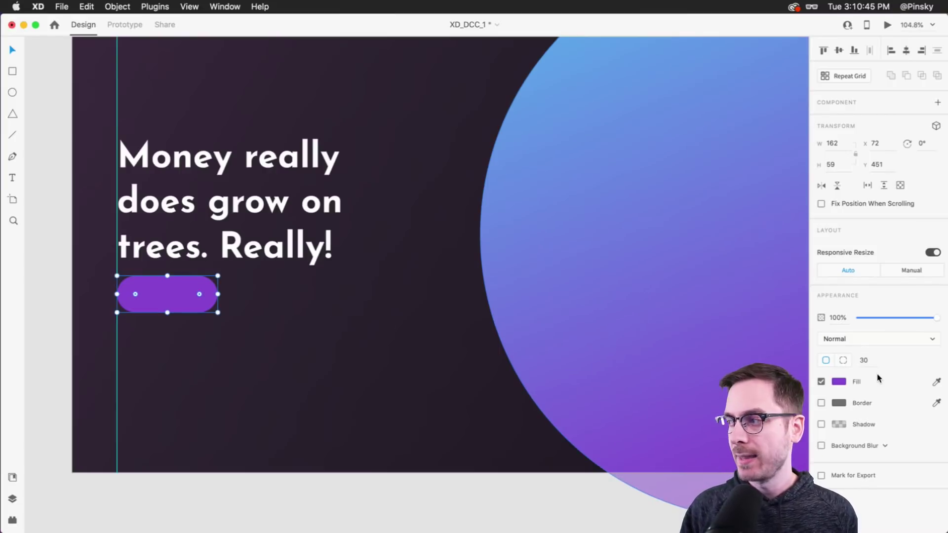
{"action": "left_click", "coordinate": [838, 381]}
{"action": "left_click_drag", "start_coordinate": [762, 337], "coordinate": [761, 333]}
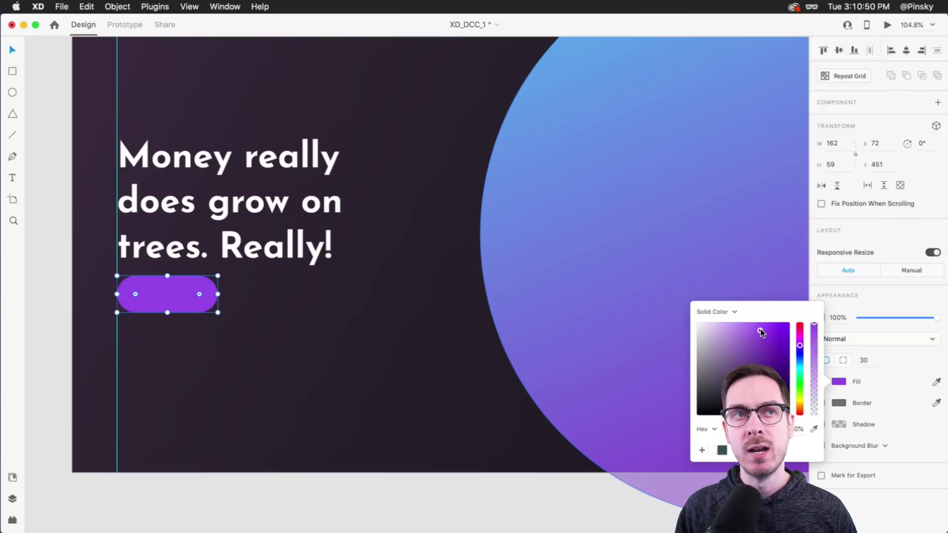
{"action": "left_click", "coordinate": [392, 31]}
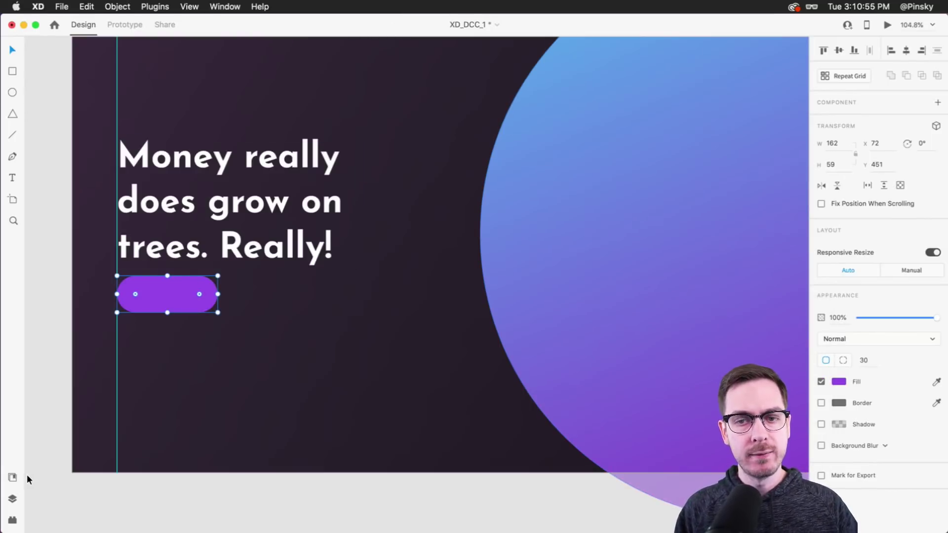
Save the button's purple fill as a color in the document assets
{"action": "left_click", "coordinate": [12, 499]}
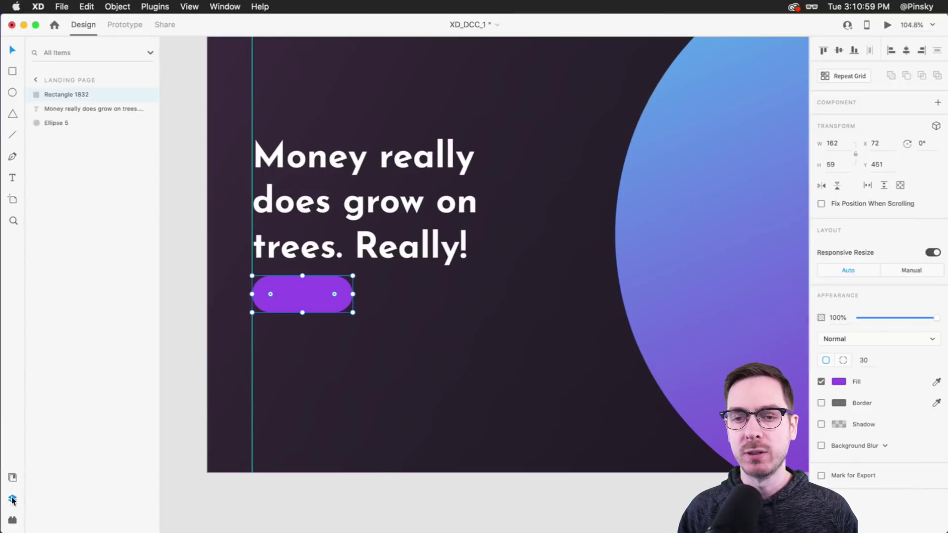
{"action": "left_click", "coordinate": [12, 478]}
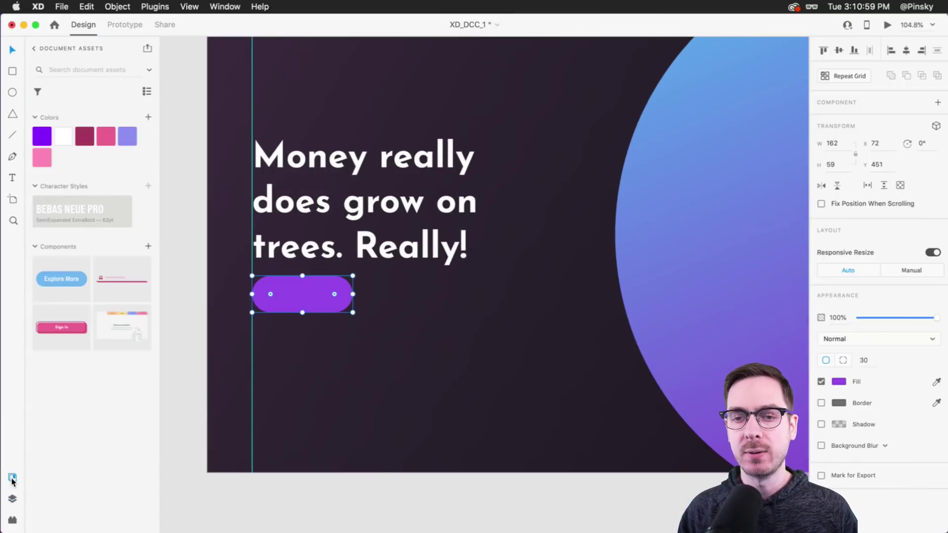
{"action": "left_click", "coordinate": [148, 119]}
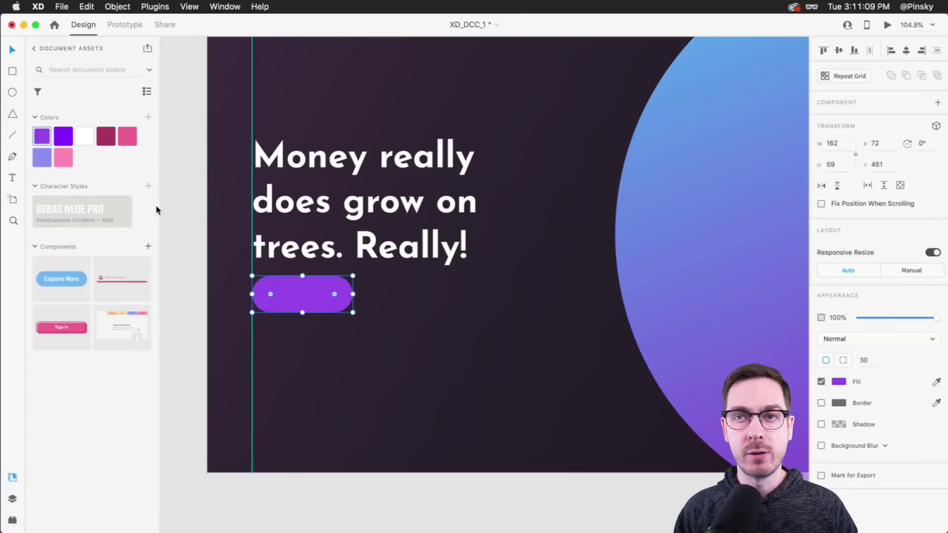
Add the text "Sign up" over the purple button and finish editing it
{"action": "scroll", "coordinate": [270, 281], "scroll_direction": "up", "scroll_amount": 5}
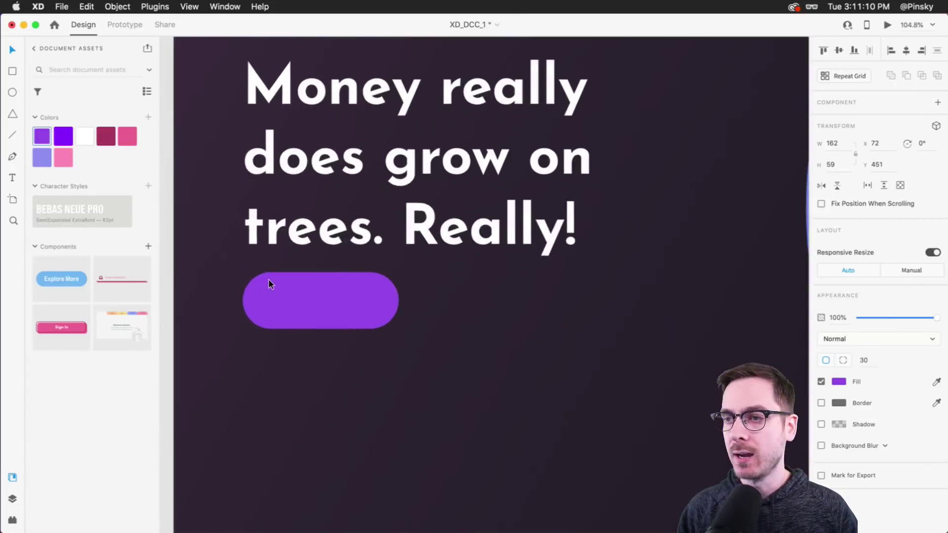
{"action": "key", "text": "t"}
{"action": "left_click", "coordinate": [321, 310]}
{"action": "type", "text": "Sign u"}
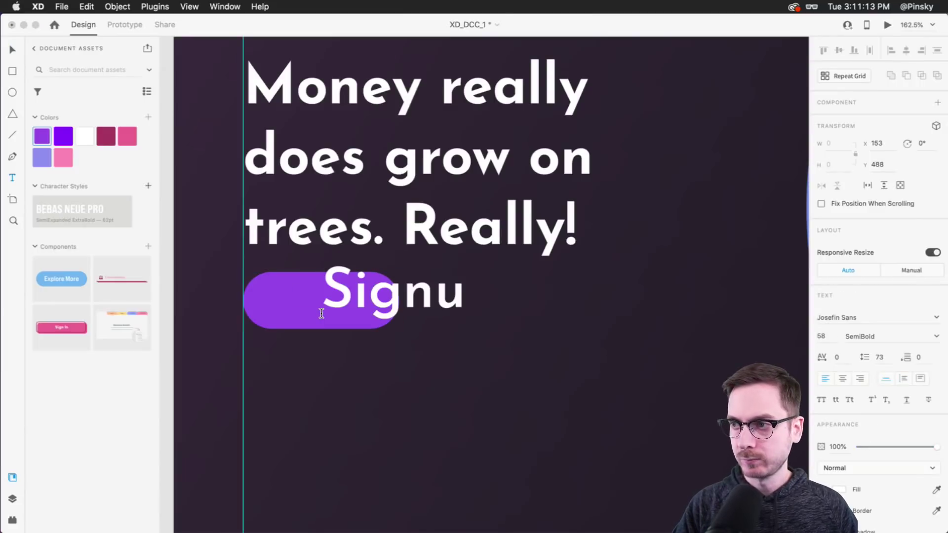
{"action": "type", "text": "p"}
{"action": "key", "text": "BackSpace"}
{"action": "key", "text": "BackSpace"}
{"action": "type", "text": "up"}
{"action": "key", "text": "Escape"}
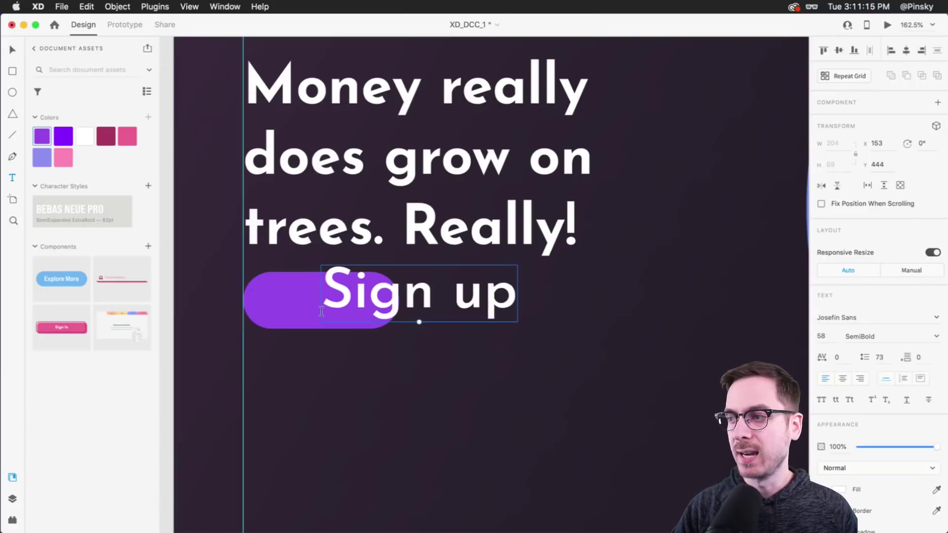
Scale the "Sign up" text down to font size 24, center it on the button and check it in the preview
{"action": "key", "text": "v"}
{"action": "left_click_drag", "start_coordinate": [354, 302], "coordinate": [297, 308]}
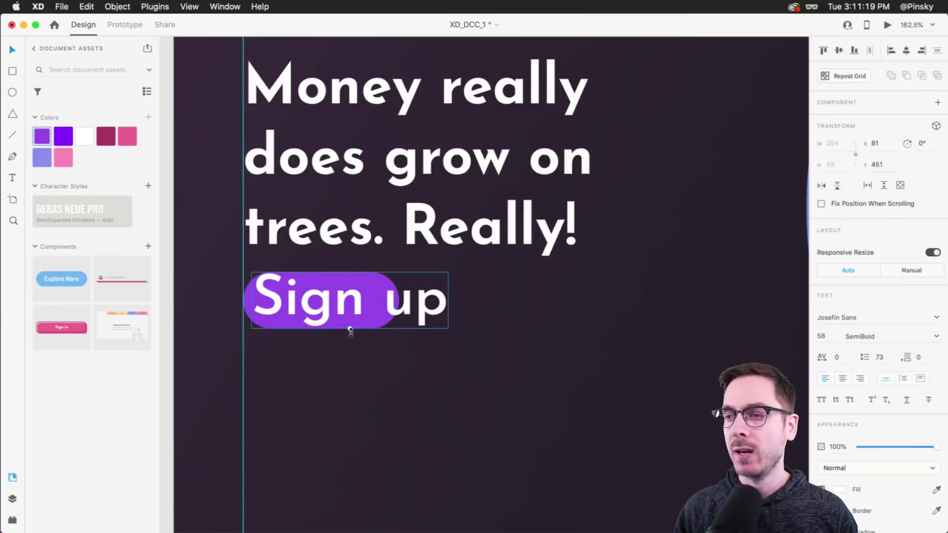
{"action": "left_click_drag", "start_coordinate": [351, 330], "coordinate": [326, 296]}
{"action": "key", "text": "super+Return"}
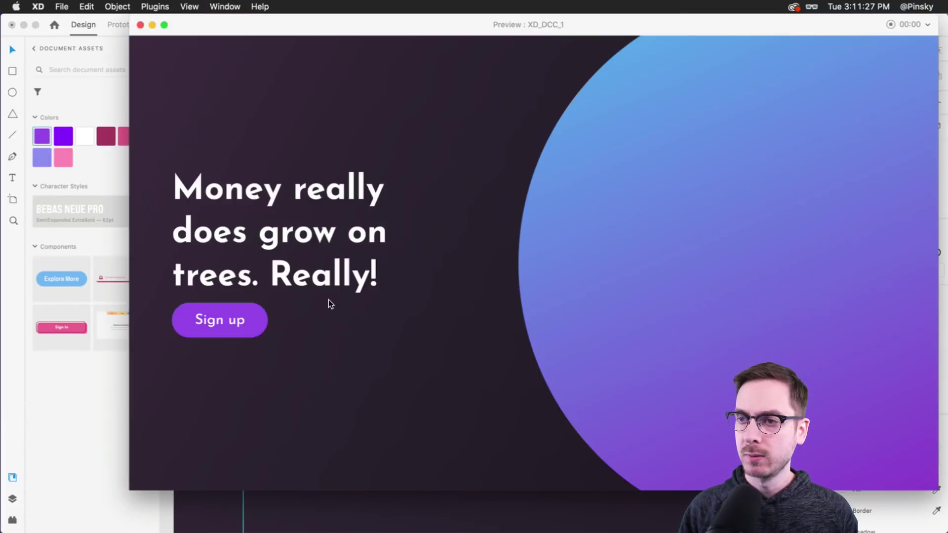
{"action": "key", "text": "super+w"}
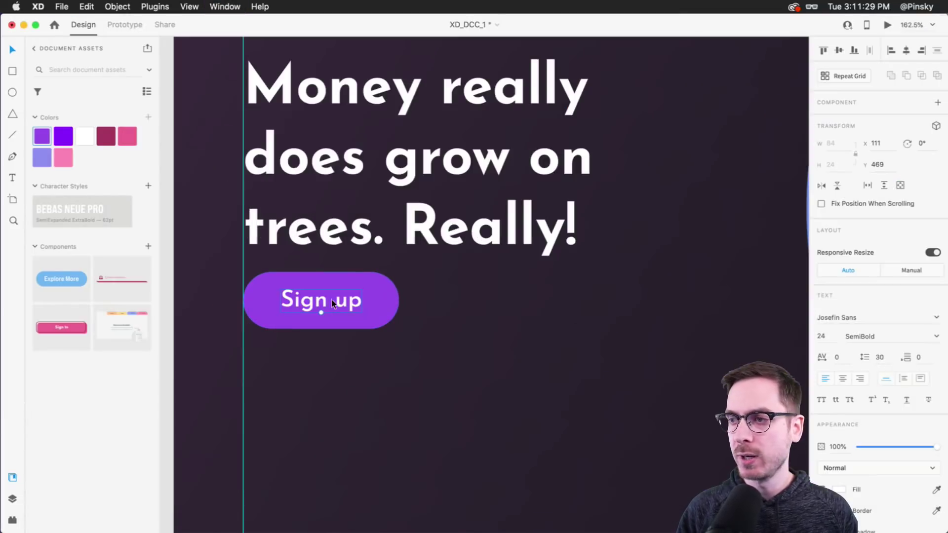
Set the "Sign up" label to the Bold weight and center-align its text
{"action": "left_click", "coordinate": [937, 336]}
{"action": "left_click", "coordinate": [859, 436]}
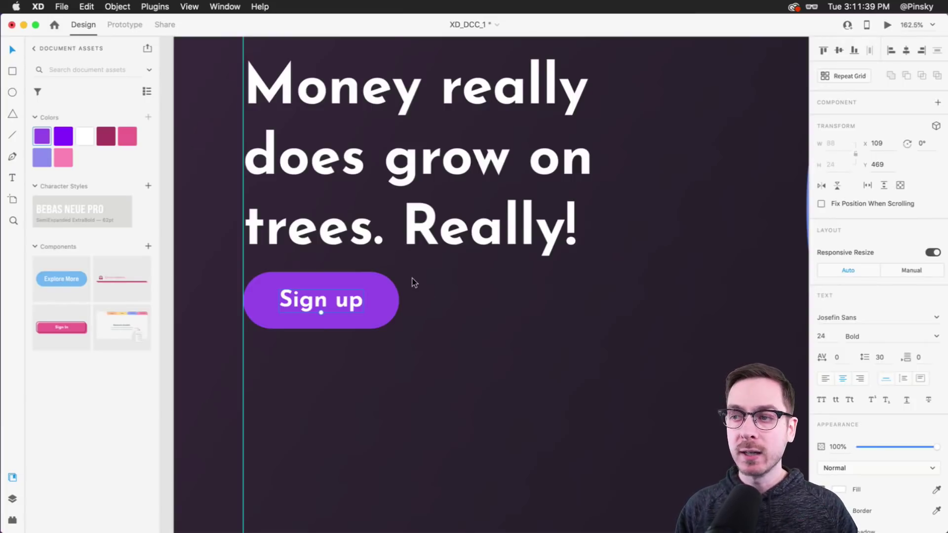
Select the button shape together with its "Sign up" label and turn them into a component
{"action": "left_click_drag", "start_coordinate": [413, 280], "coordinate": [240, 315]}
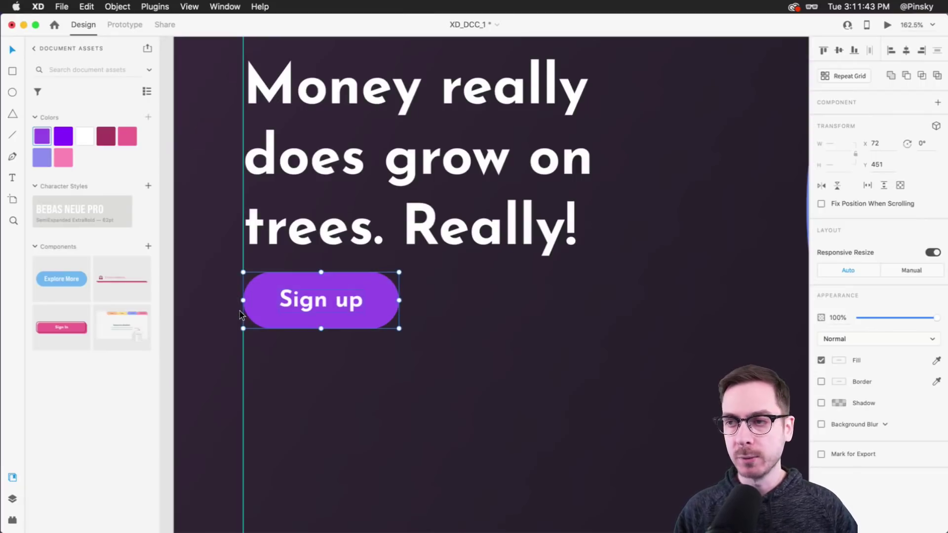
{"action": "key", "text": "super+y"}
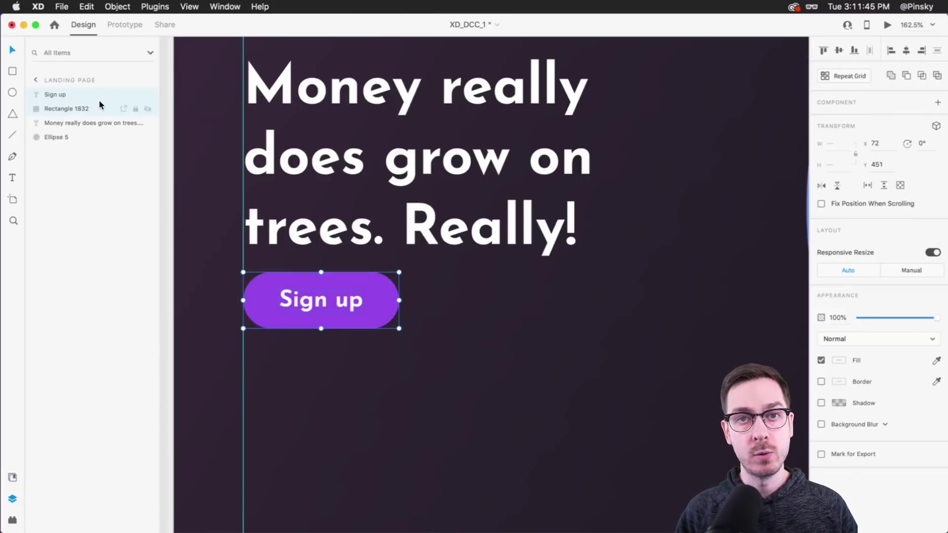
{"action": "left_click", "coordinate": [12, 478]}
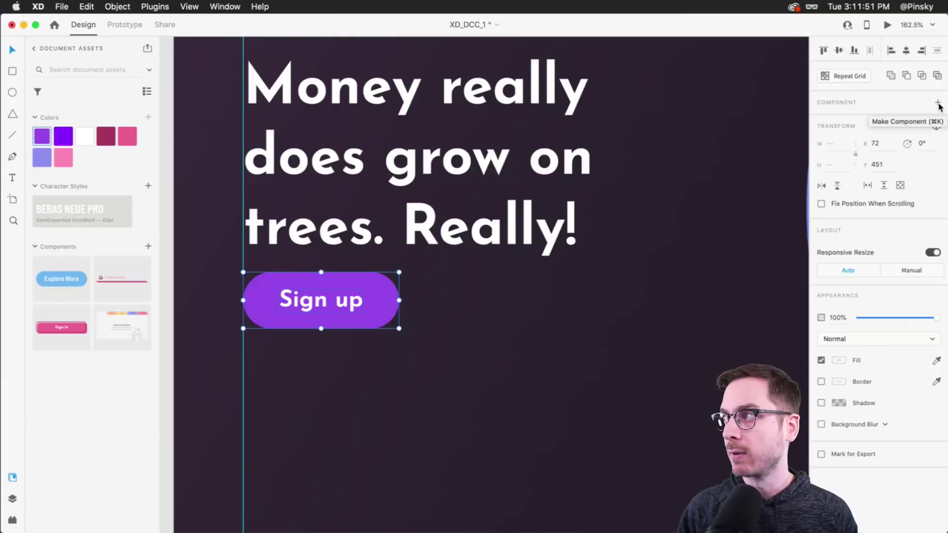
{"action": "left_click", "coordinate": [148, 246]}
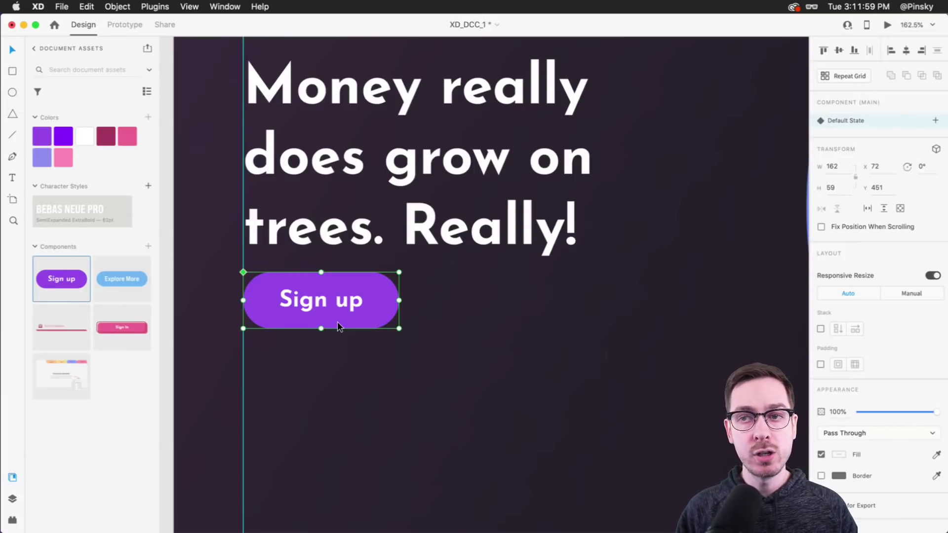
Try placing an instance of the "Sign up" component beside the original button and undo it
{"action": "left_click_drag", "start_coordinate": [64, 290], "coordinate": [440, 298]}
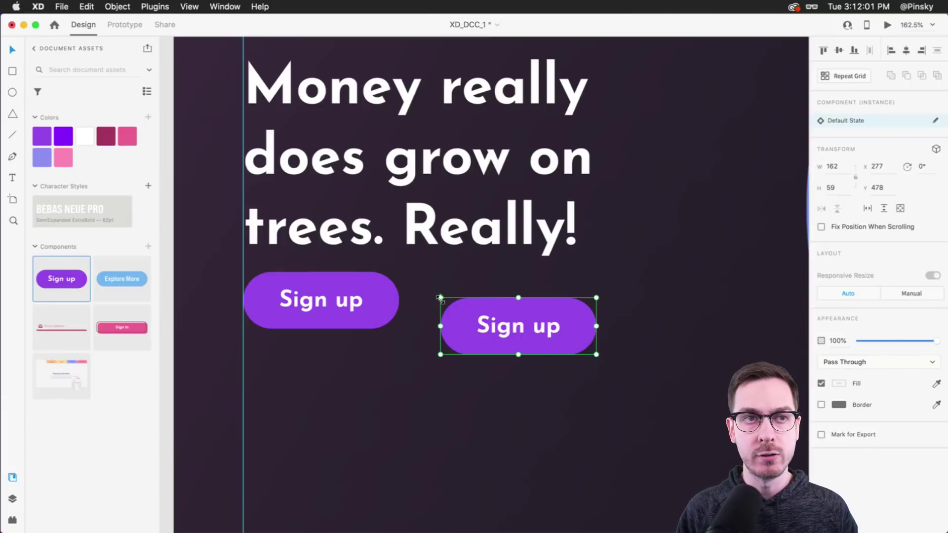
{"action": "key", "text": "super+z"}
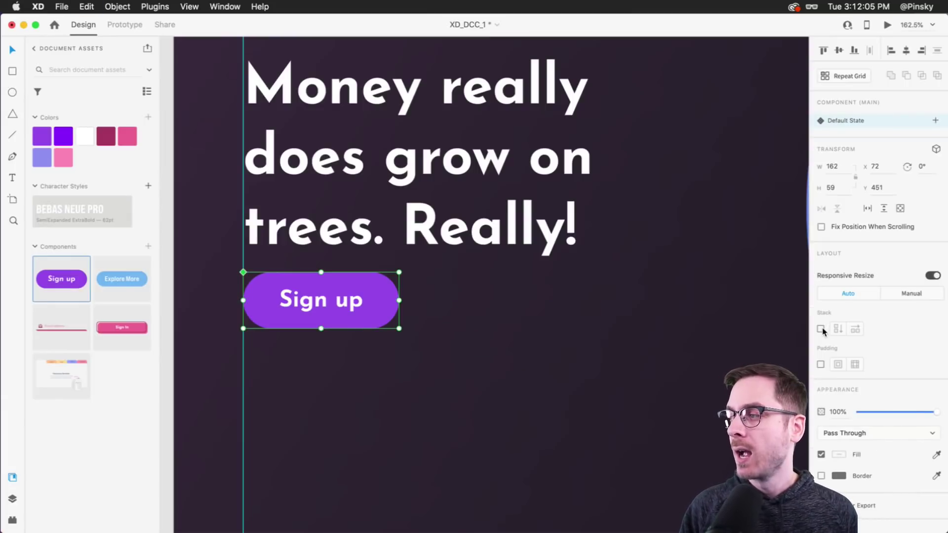
Enable padding for the "Sign up" button component
{"action": "left_click", "coordinate": [821, 365]}
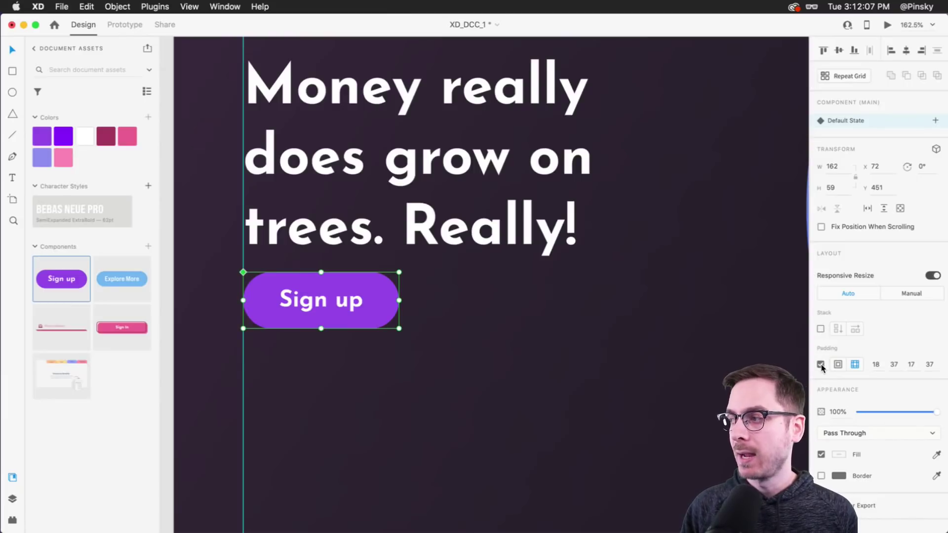
Try the text "Hello!" as the button label to test the padding, and undo it
{"action": "double_click", "coordinate": [343, 291]}
{"action": "double_click", "coordinate": [341, 303]}
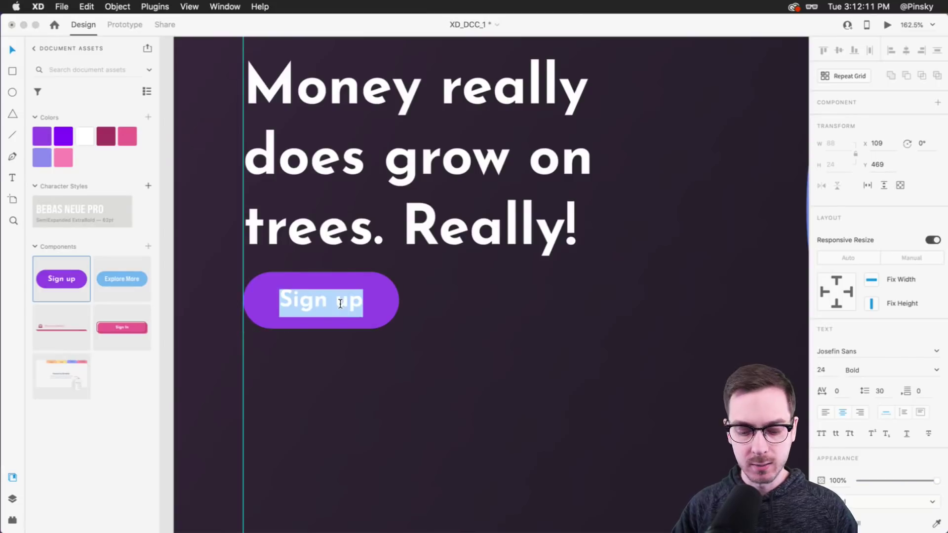
{"action": "type", "text": "Hello!"}
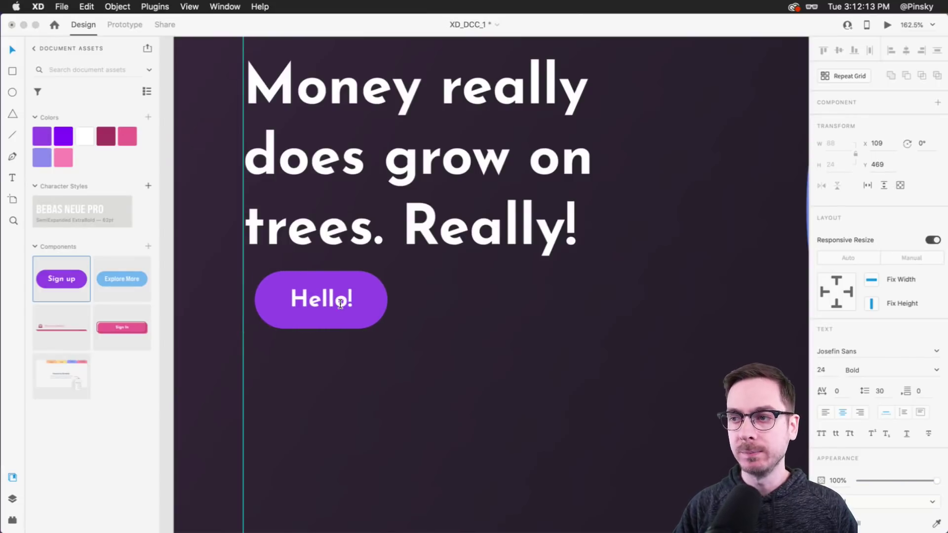
{"action": "key", "text": "Escape"}
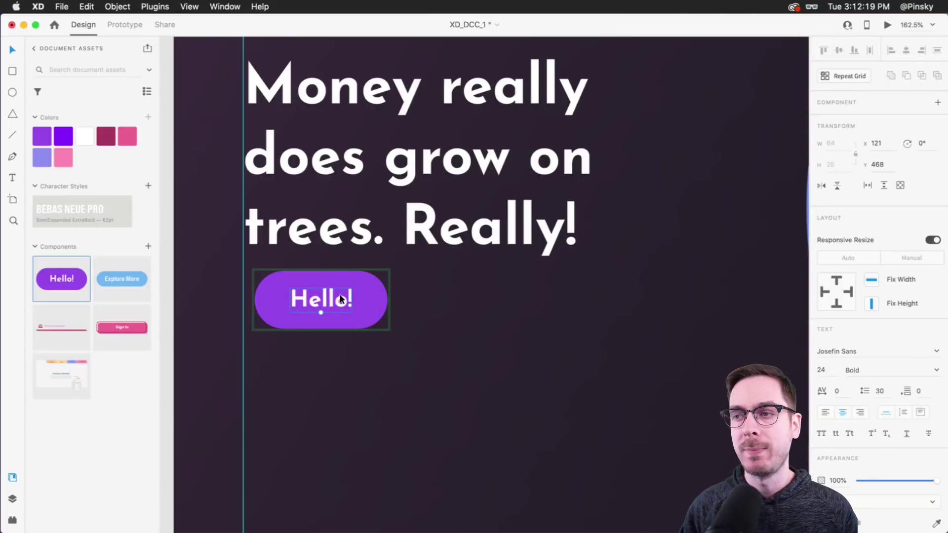
{"action": "key", "text": "super+z"}
{"action": "left_click", "coordinate": [456, 306]}
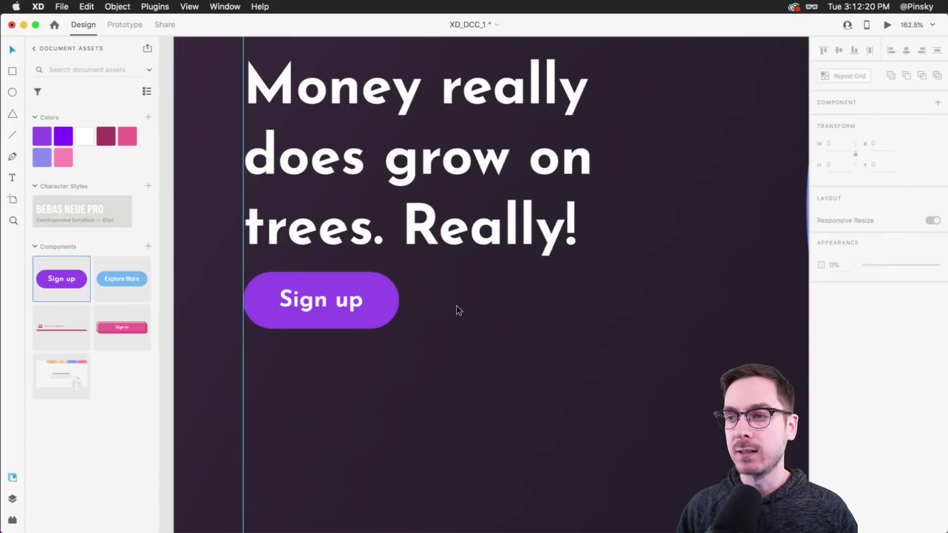
Add a new state named "Outlined" to the "Sign up" button component
{"action": "left_click", "coordinate": [320, 293]}
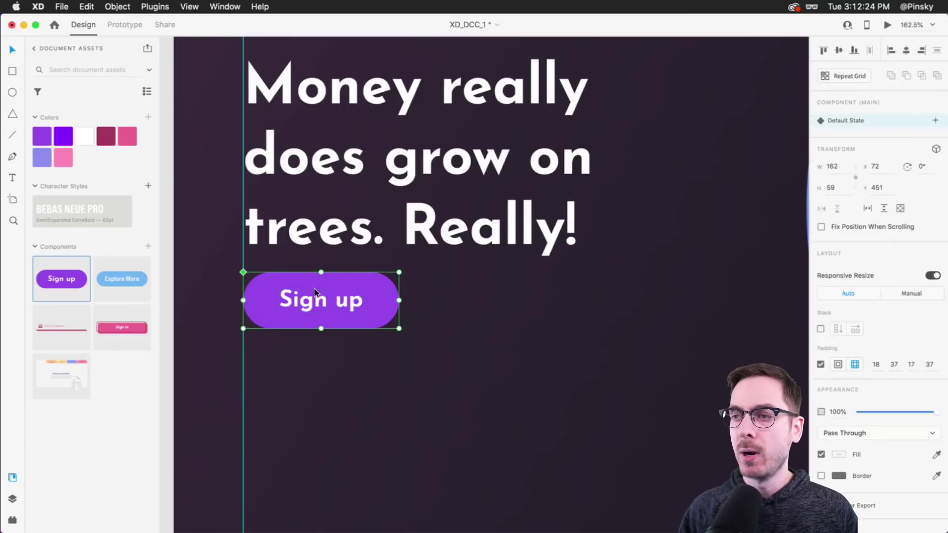
{"action": "left_click", "coordinate": [935, 121]}
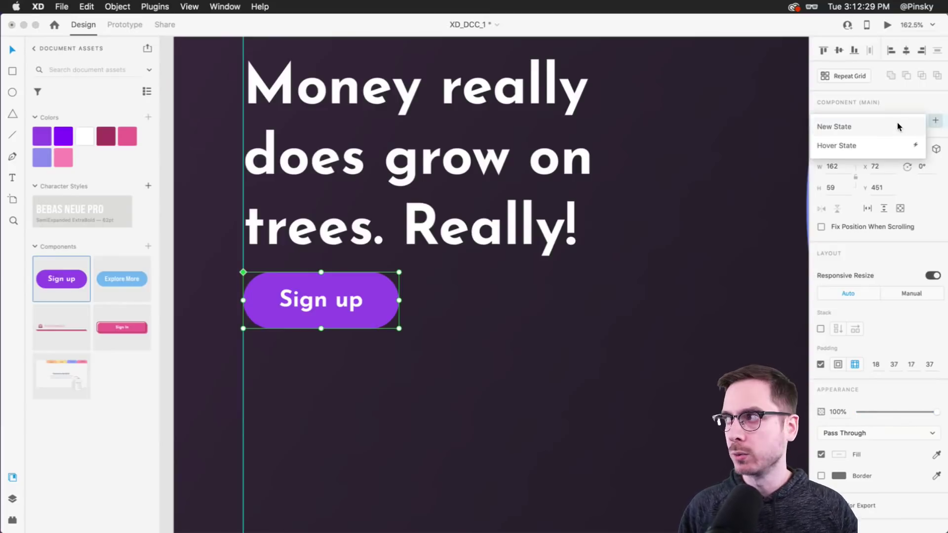
{"action": "left_click", "coordinate": [881, 127]}
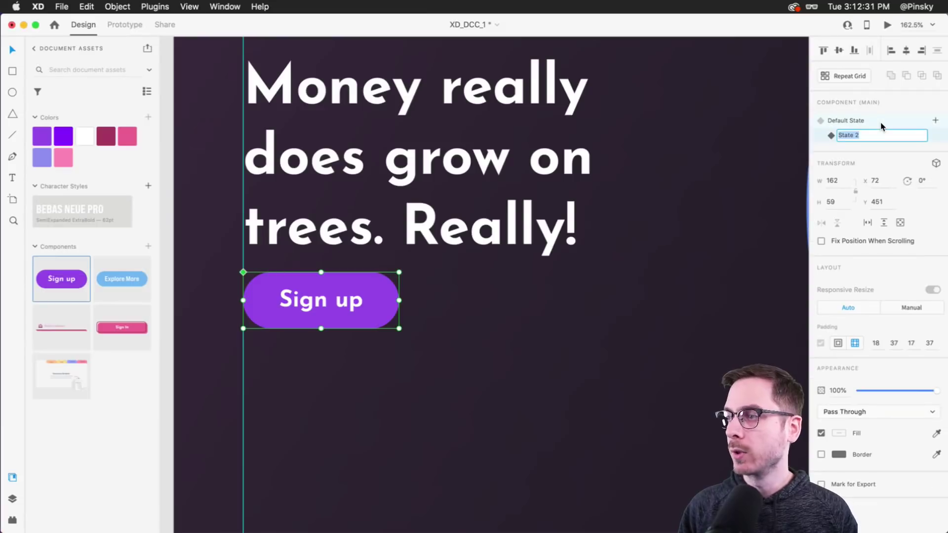
{"action": "type", "text": "Outlined"}
{"action": "key", "text": "Return"}
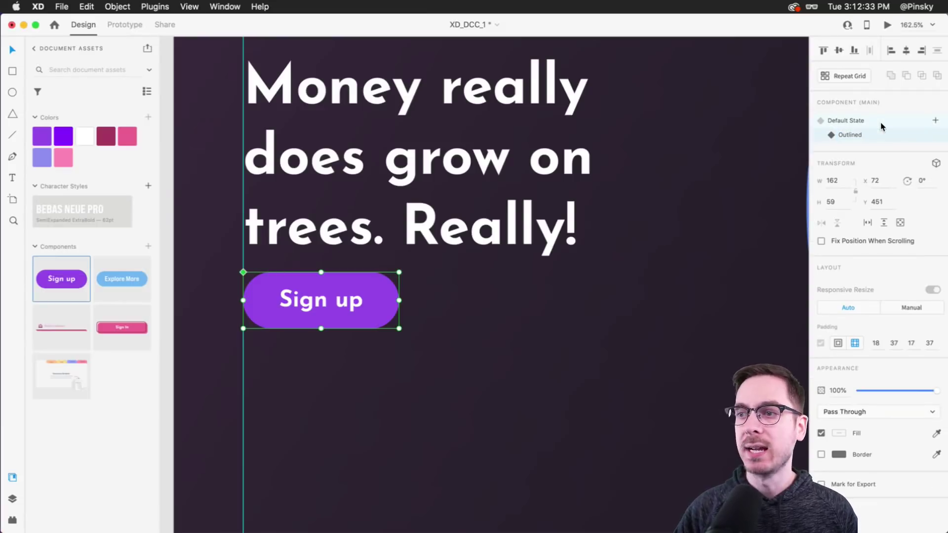
In the Outlined state, remove the button shape's fill and give it a white border of size 4
{"action": "double_click", "coordinate": [380, 290]}
{"action": "left_click", "coordinate": [821, 415]}
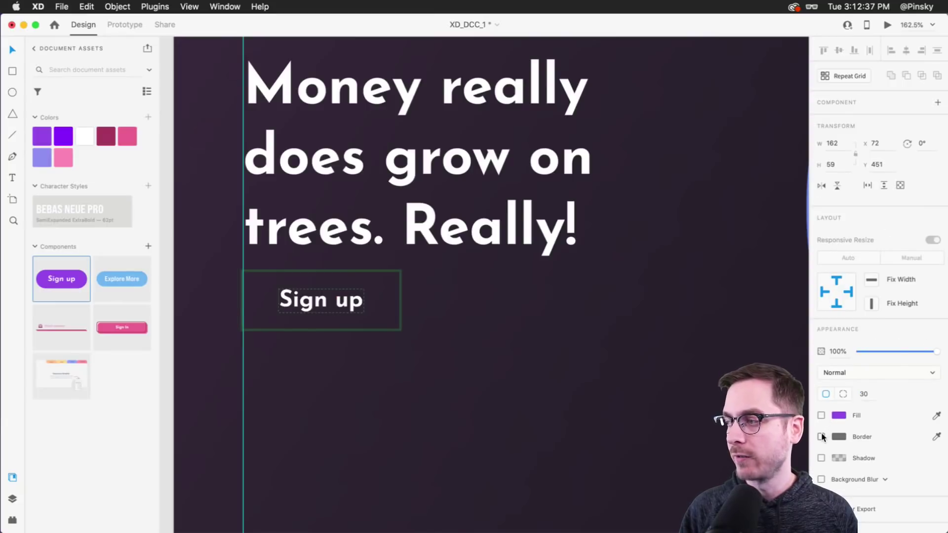
{"action": "left_click", "coordinate": [821, 436]}
{"action": "left_click", "coordinate": [839, 436]}
{"action": "left_click", "coordinate": [847, 455]}
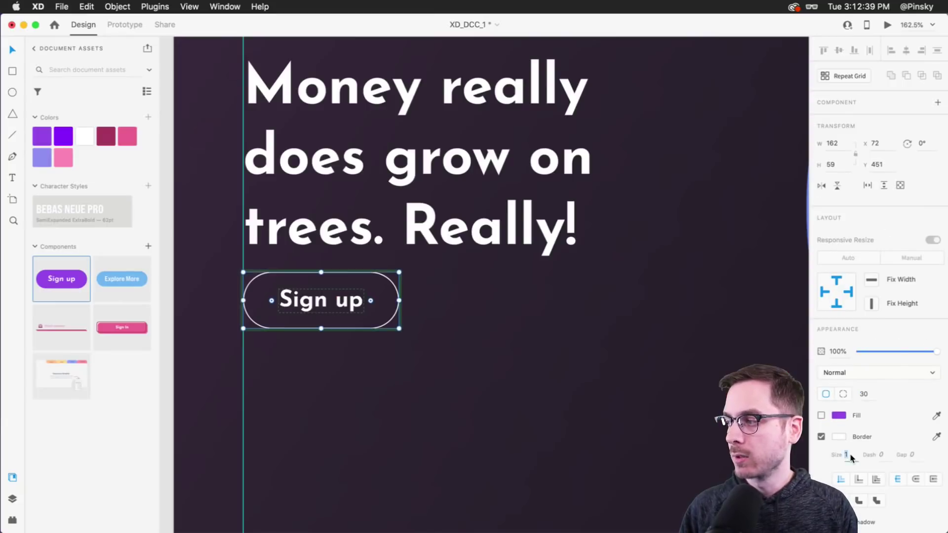
{"action": "type", "text": "4"}
{"action": "key", "text": "Return"}
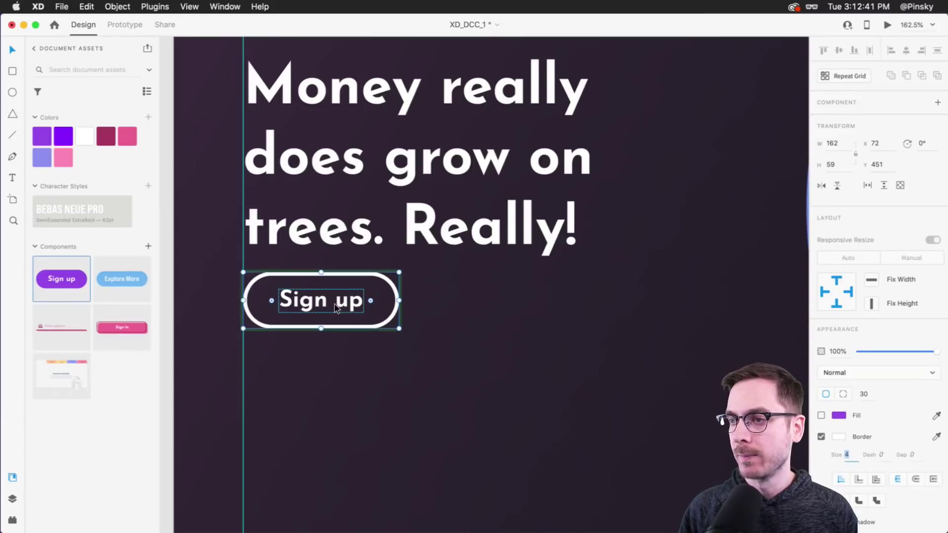
Change the label of the Outlined state to "Explore"
{"action": "double_click", "coordinate": [334, 304]}
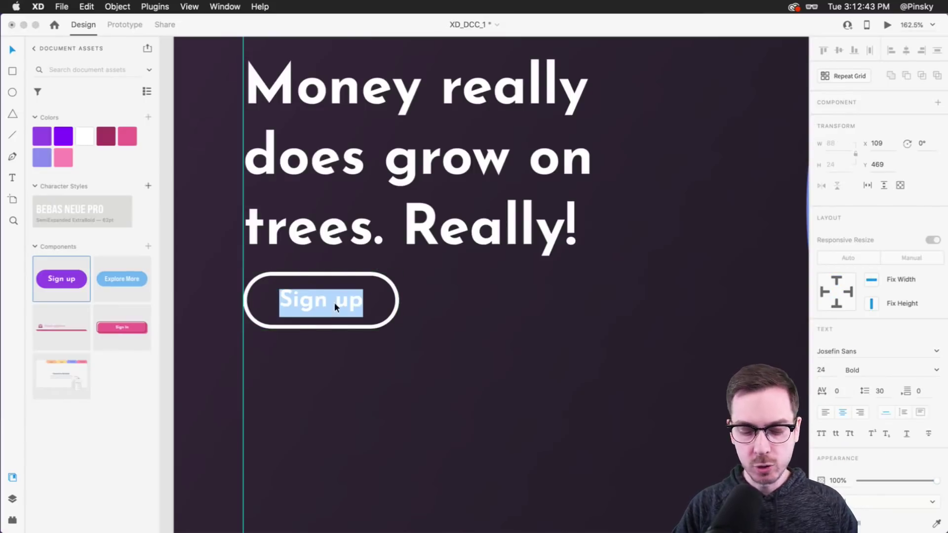
{"action": "type", "text": "Explore"}
{"action": "key", "text": "Escape"}
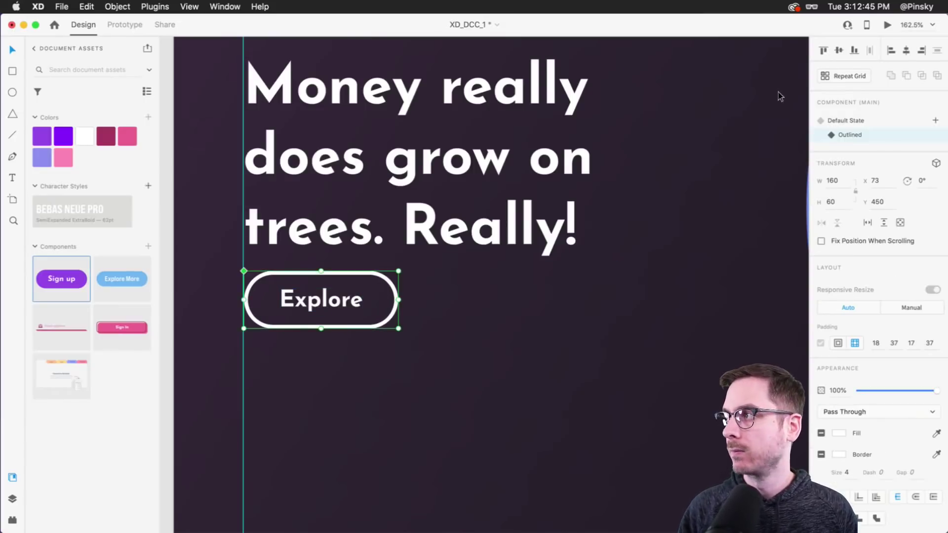
Return the main button to its Default State, place a copy beside it at X 250 and switch the copy to the Outlined state
{"action": "left_click", "coordinate": [859, 122]}
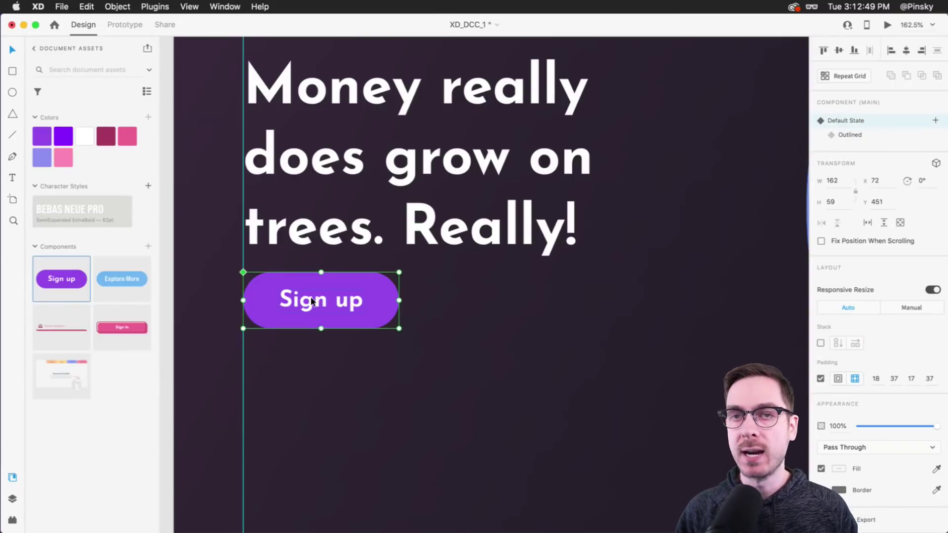
{"action": "left_click_drag", "start_coordinate": [311, 301], "coordinate": [480, 300]}
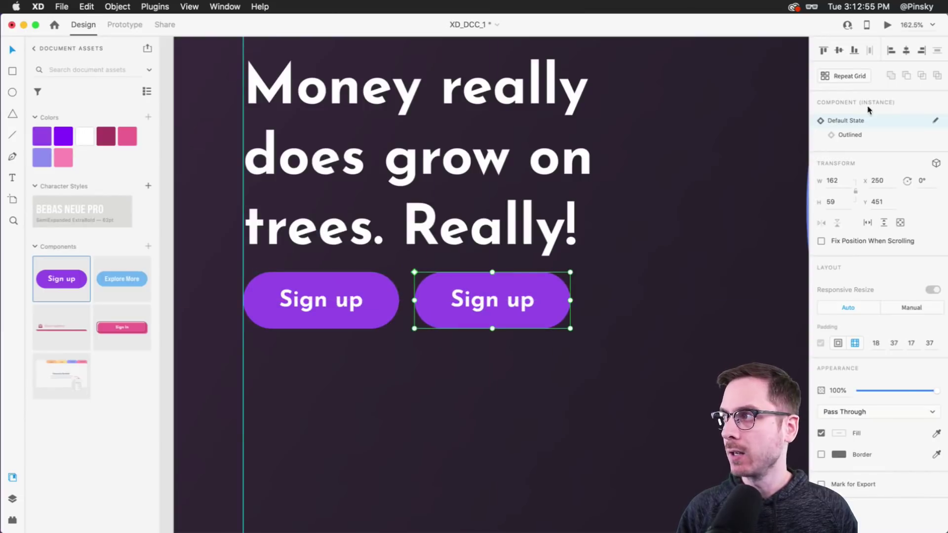
{"action": "left_click", "coordinate": [862, 134]}
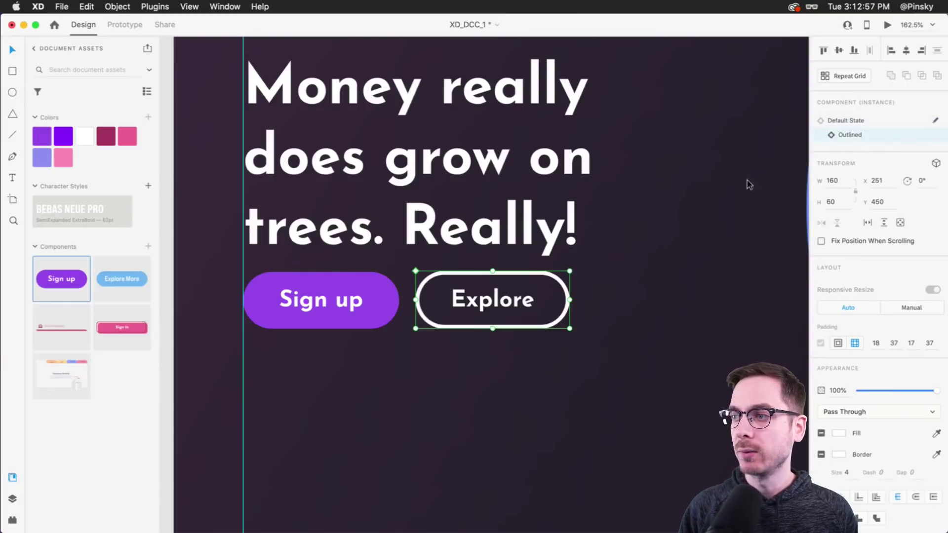
{"action": "left_click_drag", "start_coordinate": [499, 300], "coordinate": [497, 300]}
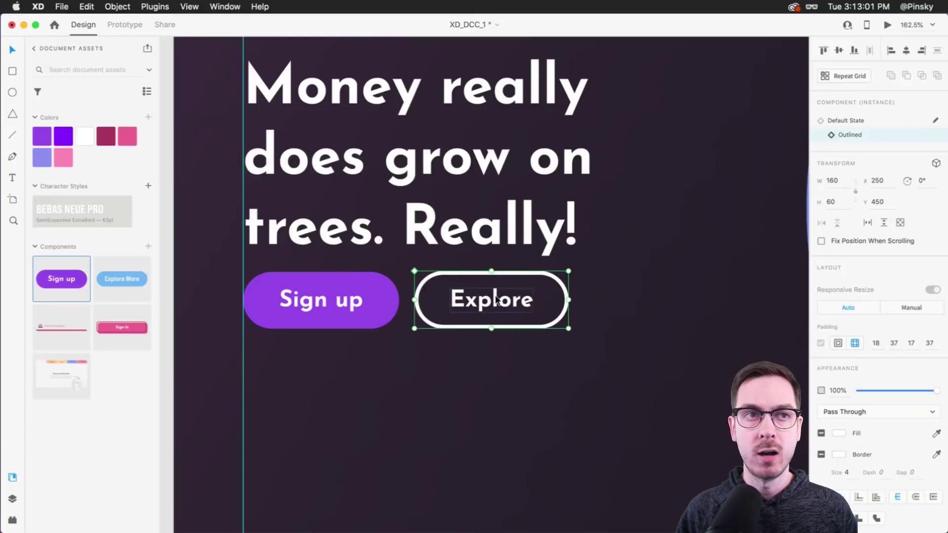
Select the headline together with both buttons and move them up slightly to X 72, Y 228, keeping them on the left guide
{"action": "scroll", "coordinate": [495, 298], "scroll_direction": "down", "scroll_amount": 6}
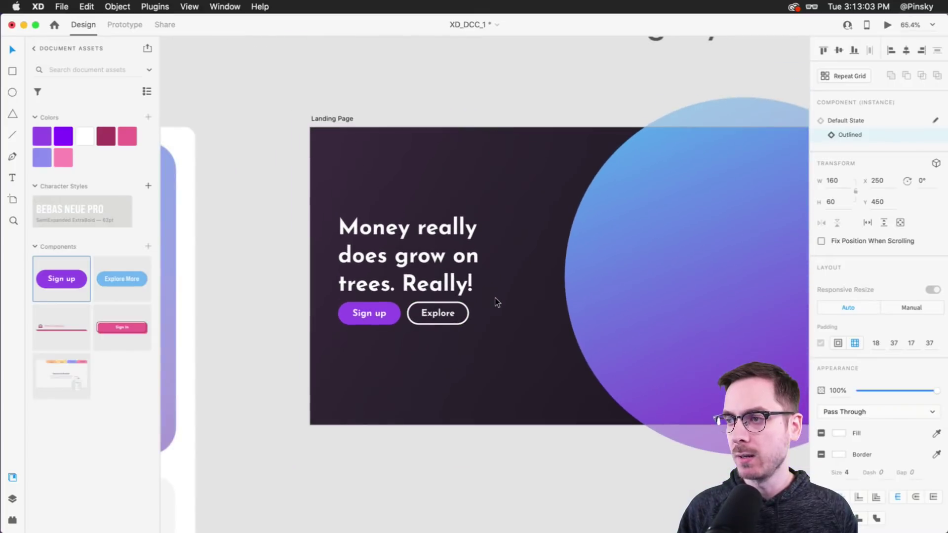
{"action": "left_click_drag", "start_coordinate": [490, 327], "coordinate": [393, 235]}
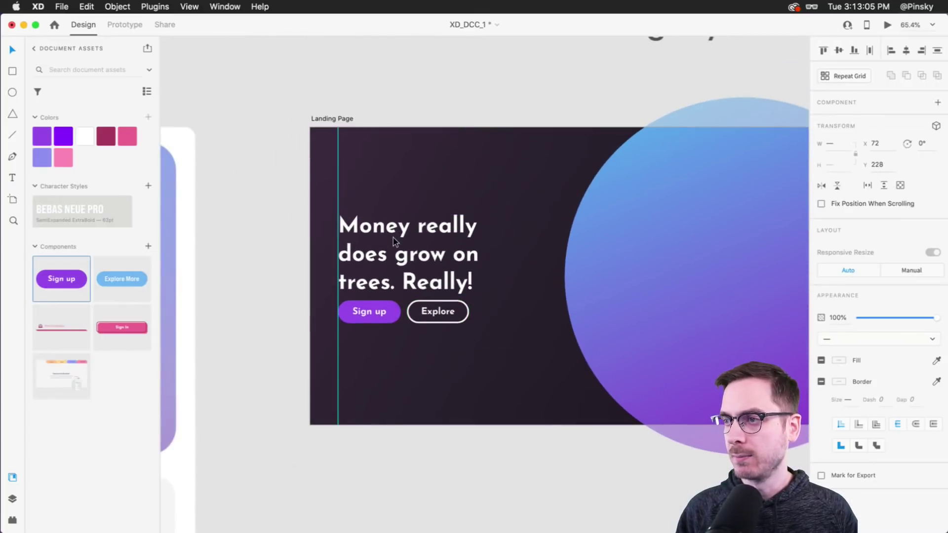
{"action": "key", "text": "Down"}
{"action": "key", "text": "Down"}
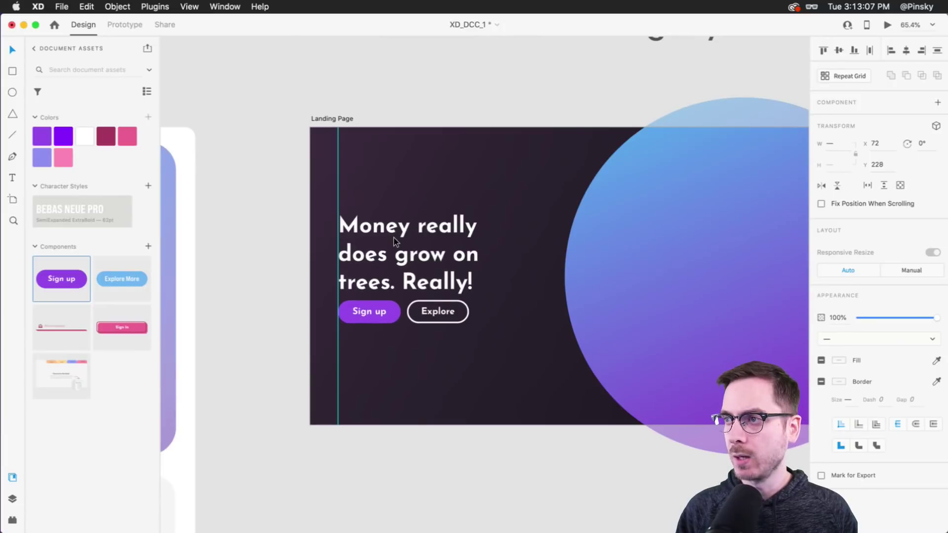
{"action": "scroll", "coordinate": [393, 238], "scroll_direction": "right", "scroll_amount": 3}
{"action": "left_click", "coordinate": [299, 182]}
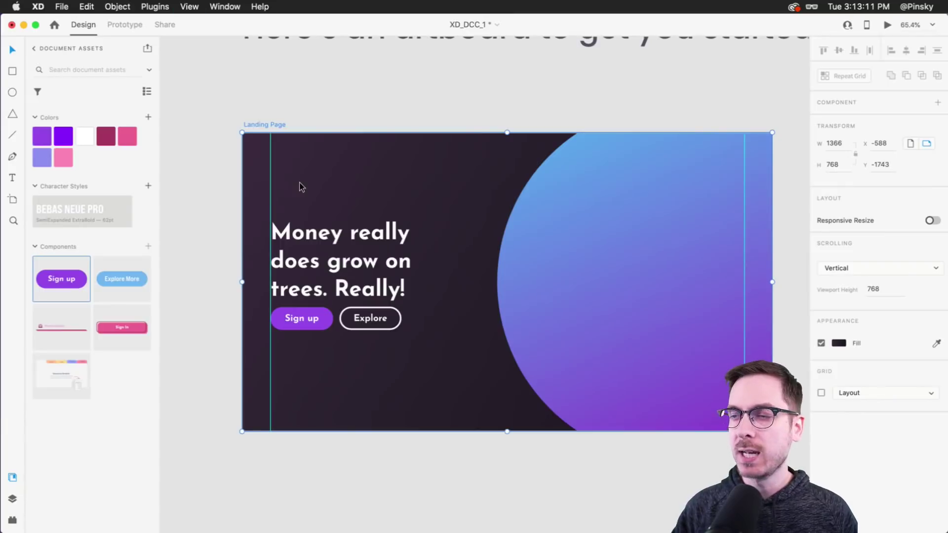
Search the Icons 4 Design plugin for "wallet" icons
{"action": "scroll", "coordinate": [299, 183], "scroll_direction": "up", "scroll_amount": 5}
{"action": "scroll", "coordinate": [300, 182], "scroll_direction": "down", "scroll_amount": 1}
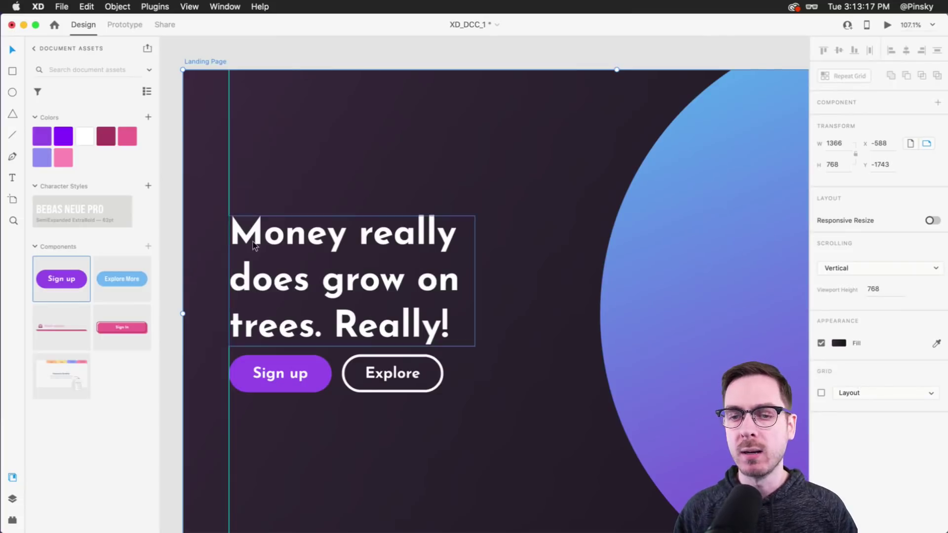
{"action": "left_click", "coordinate": [13, 521]}
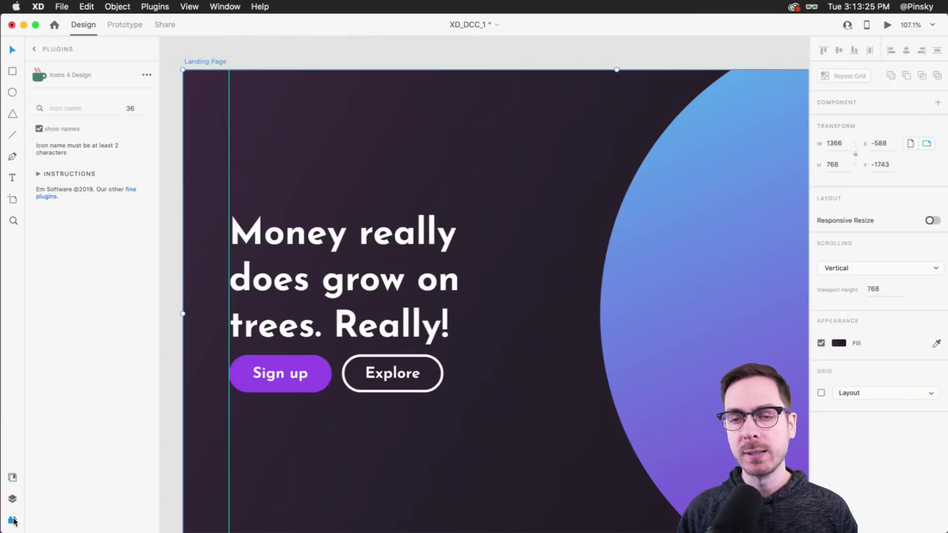
{"action": "left_click", "coordinate": [34, 49]}
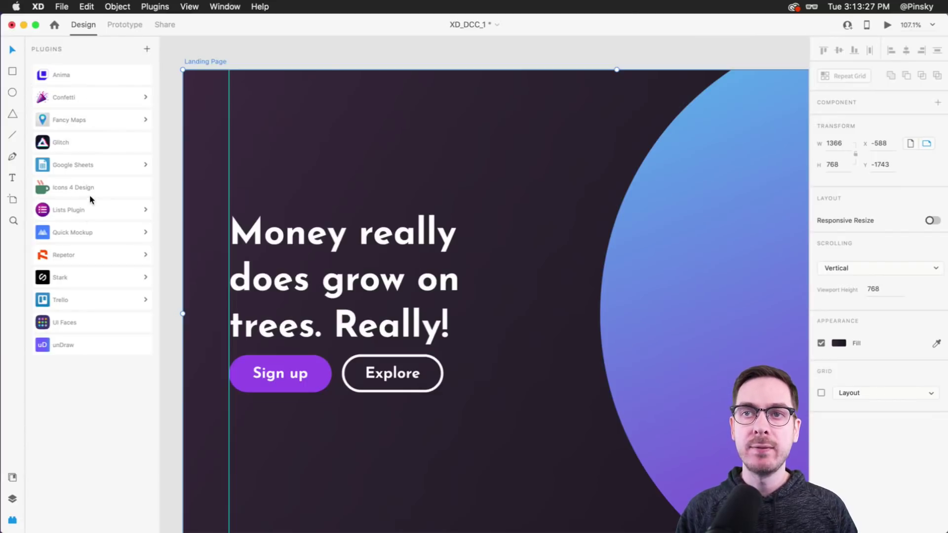
{"action": "left_click", "coordinate": [101, 188]}
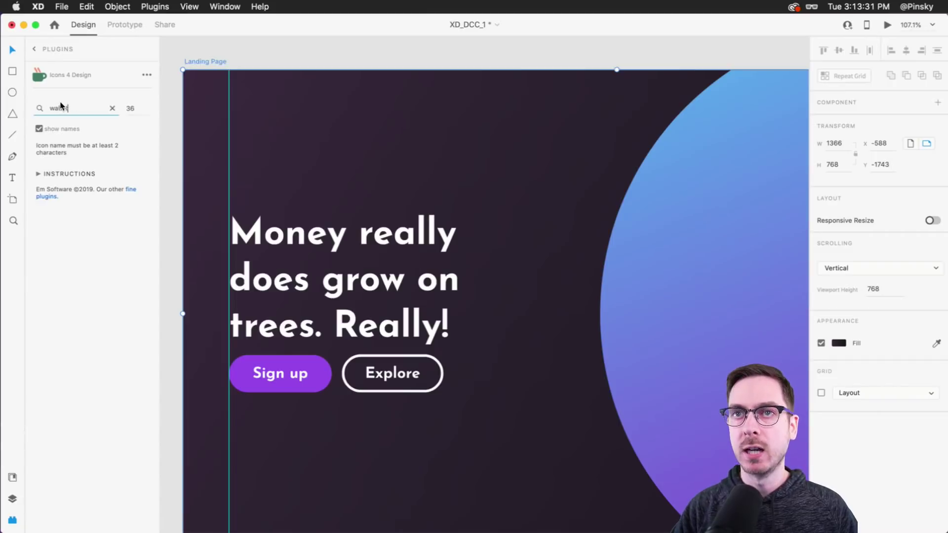
{"action": "type", "text": "wallet"}
{"action": "key", "text": "Return"}
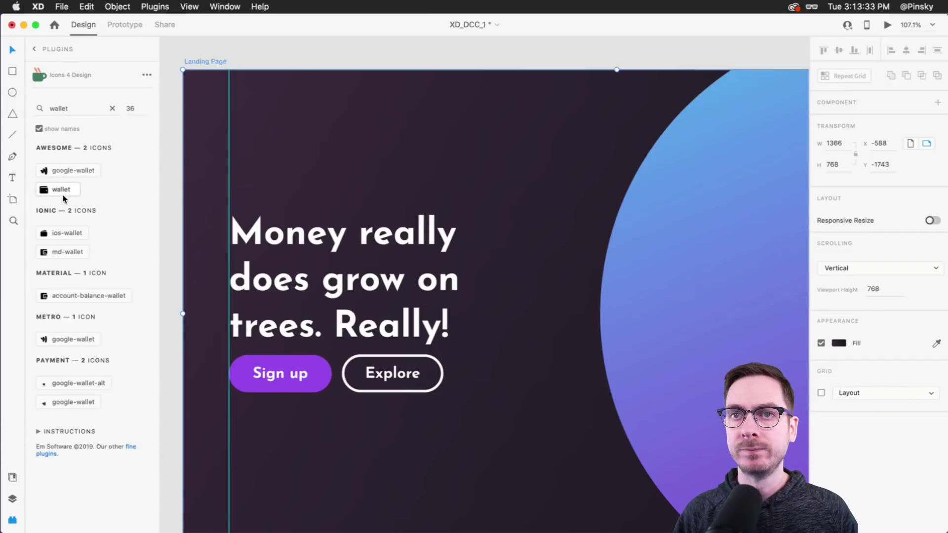
Insert the ios-wallet icon above the headline on the left guide at X 72, Y 59 and fill it with white
{"action": "left_click", "coordinate": [63, 234]}
{"action": "left_click_drag", "start_coordinate": [200, 83], "coordinate": [265, 147]}
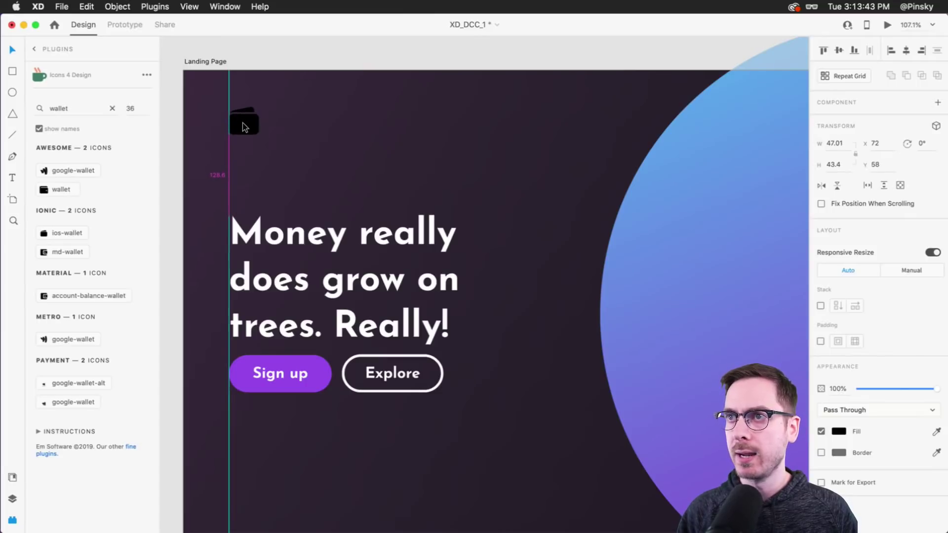
{"action": "left_click_drag", "start_coordinate": [810, 419], "coordinate": [666, 326]}
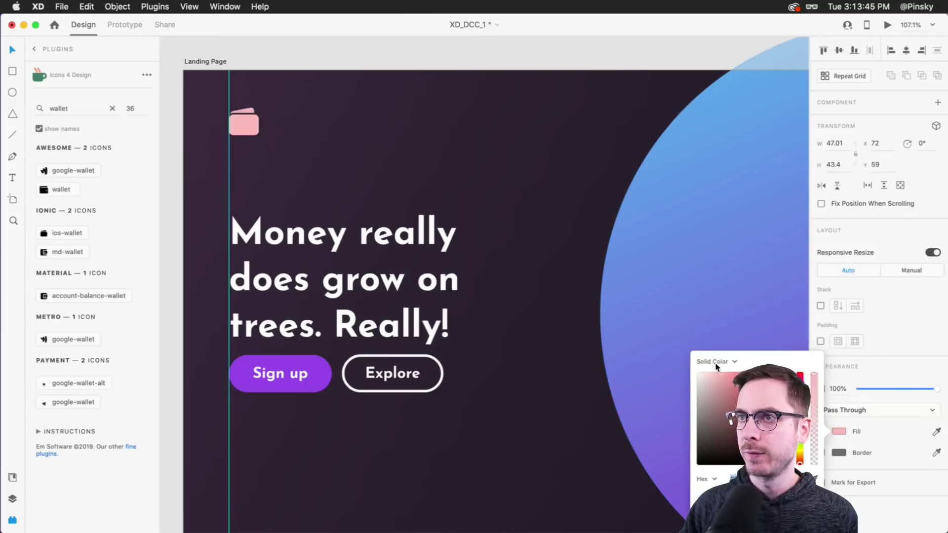
{"action": "left_click", "coordinate": [325, 154]}
Draw a white circle about 194 px wide across the large gradient circle's upper-left edge and remove its border
{"action": "key", "text": "super+0"}
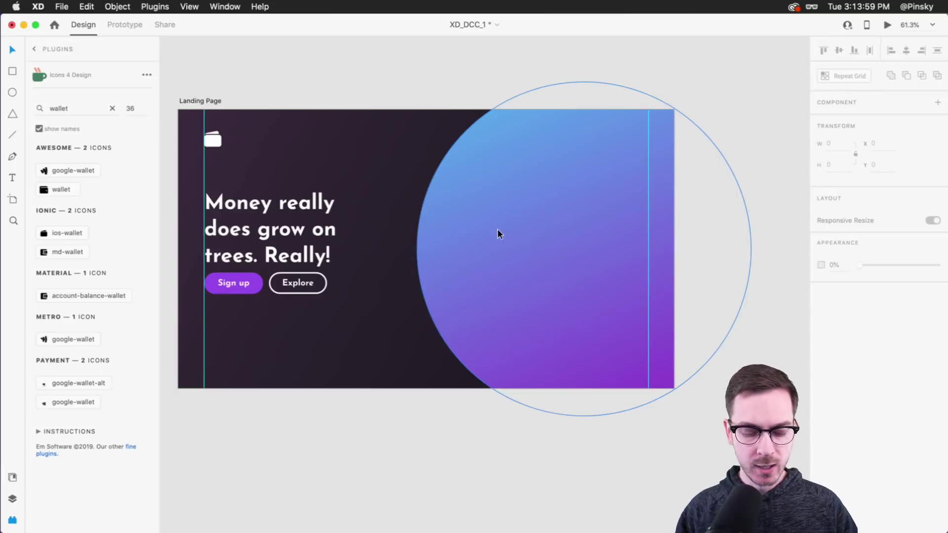
{"action": "key", "text": "Escape"}
{"action": "key", "text": "e"}
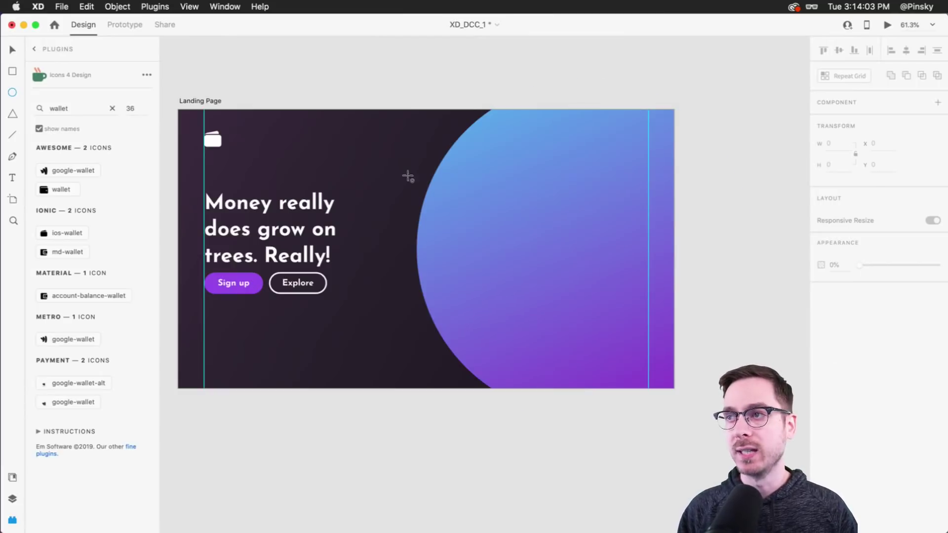
{"action": "left_click_drag", "start_coordinate": [396, 160], "coordinate": [467, 240]}
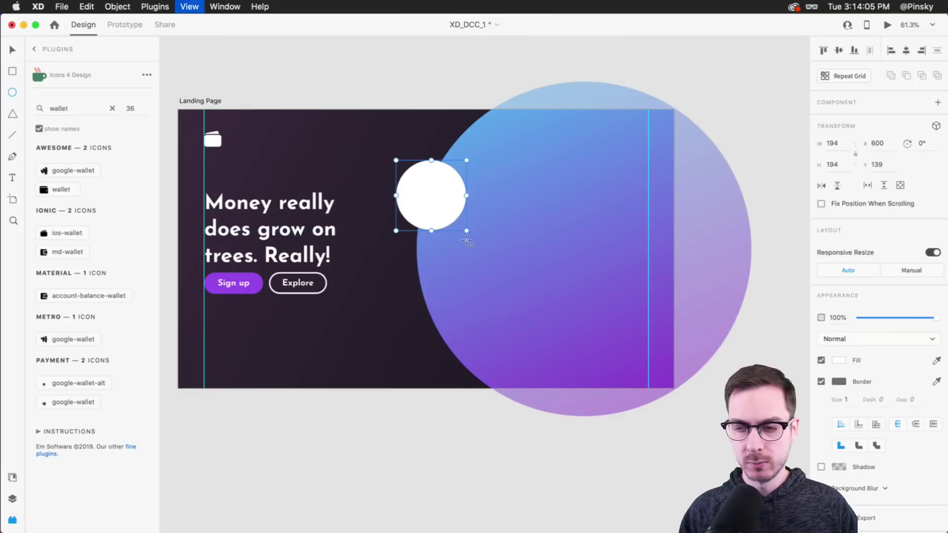
{"action": "key", "text": "super+y"}
{"action": "left_click", "coordinate": [821, 382]}
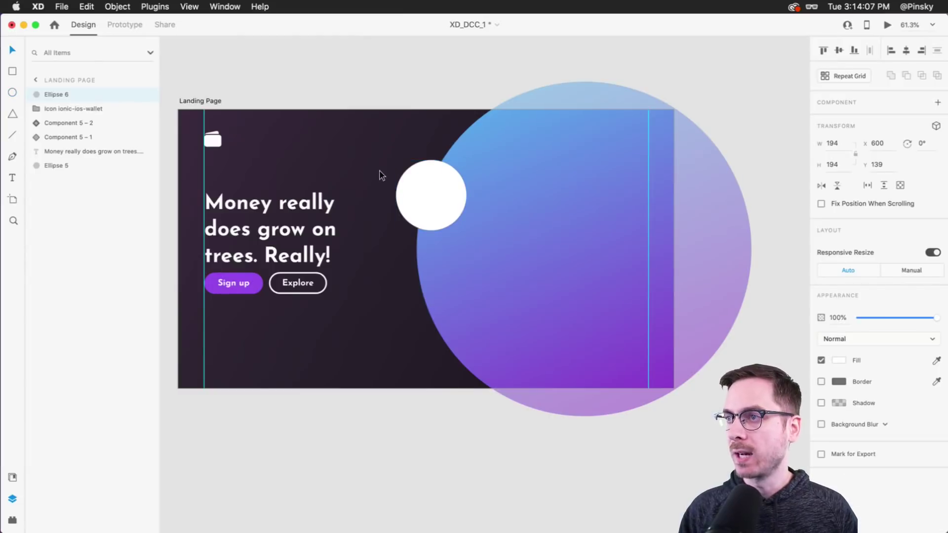
Move the white circle to X 628, Y 152 and bring up the document assets
{"action": "left_click_drag", "start_coordinate": [426, 193], "coordinate": [436, 200]}
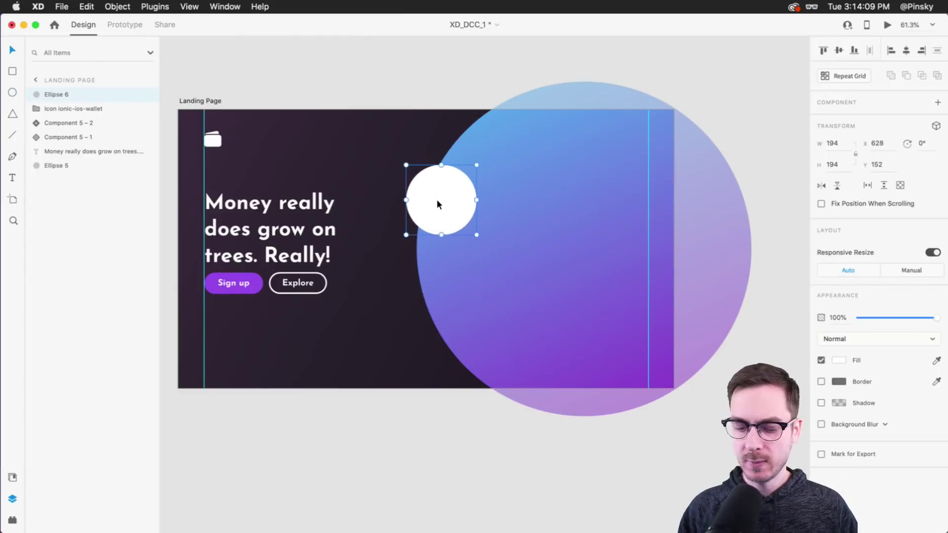
{"action": "key", "text": "super+shift+y"}
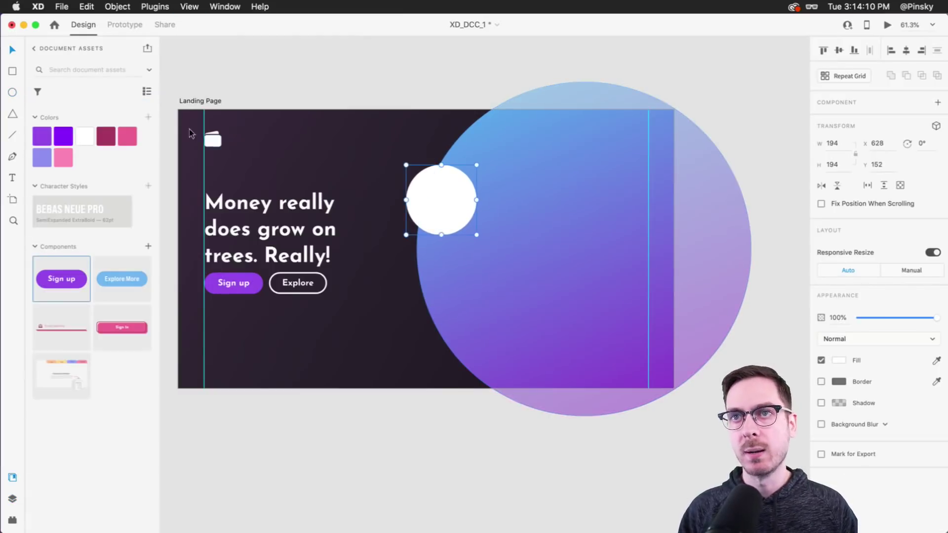
Fill the white circle with light pink and place a light orange duplicate on the artboard's bottom edge at X 434, Y 671
{"action": "left_click", "coordinate": [124, 138]}
{"action": "left_click", "coordinate": [70, 161]}
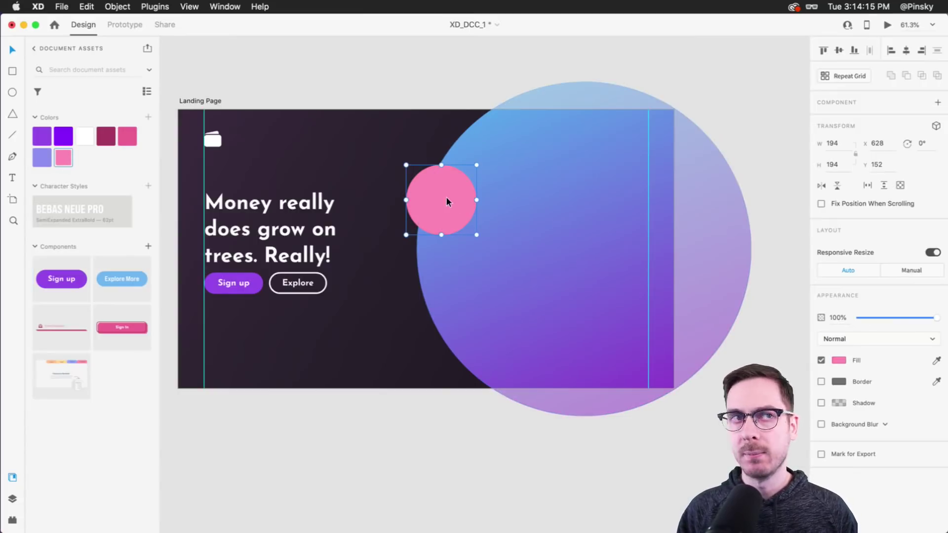
{"action": "left_click_drag", "start_coordinate": [452, 202], "coordinate": [382, 391]}
{"action": "left_click", "coordinate": [835, 362]}
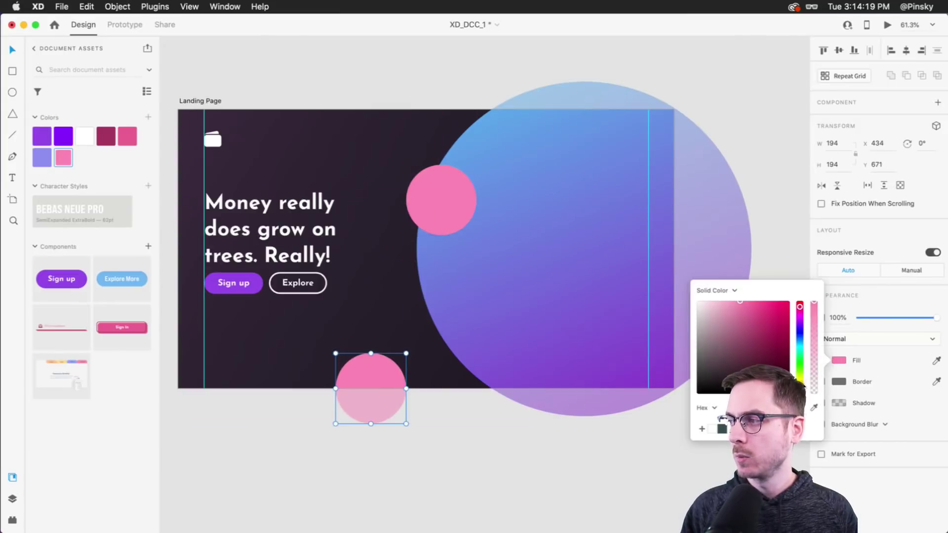
{"action": "left_click_drag", "start_coordinate": [800, 375], "coordinate": [800, 388]}
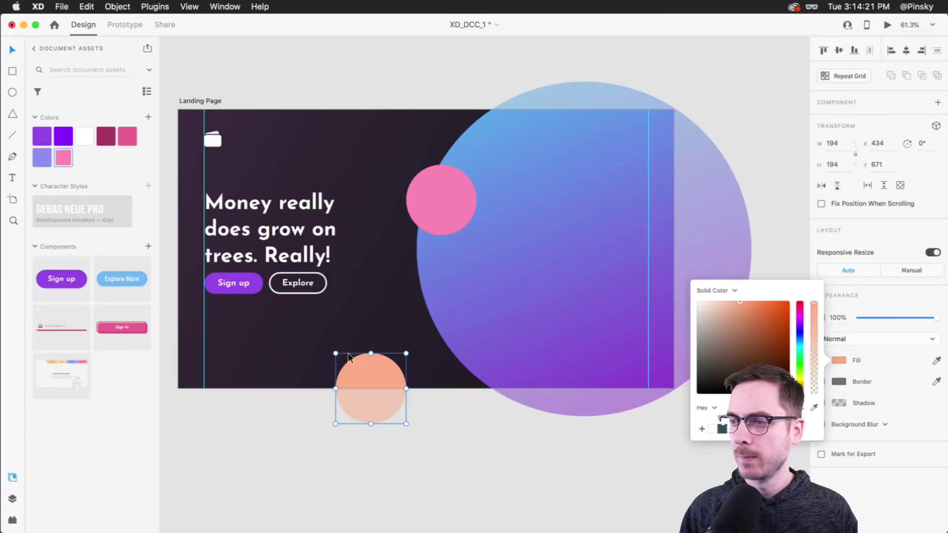
Shrink the orange circle and place 291 px lavender copies at the artboard's lower-left corner and inside the large gradient circle at X 973, Y 269
{"action": "left_click_drag", "start_coordinate": [335, 353], "coordinate": [349, 306]}
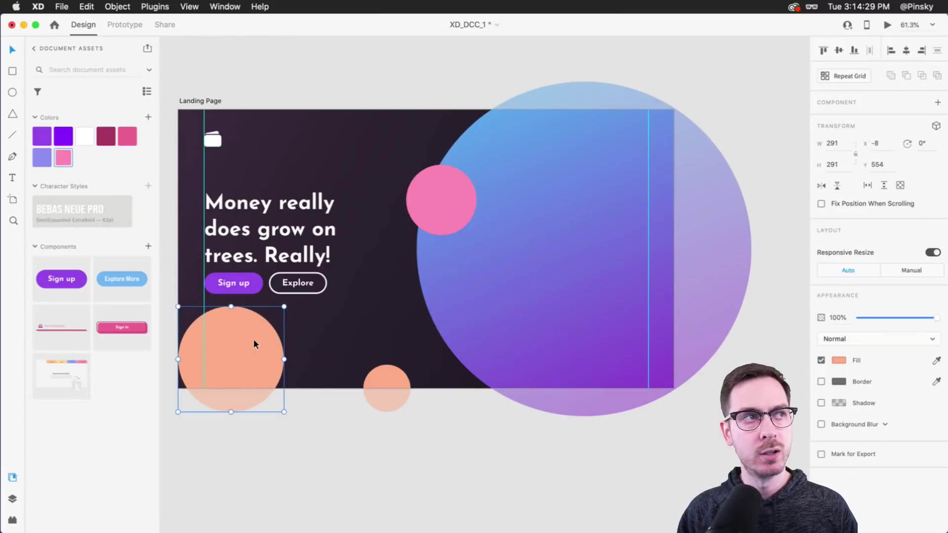
{"action": "left_click_drag", "start_coordinate": [254, 344], "coordinate": [601, 227]}
{"action": "left_click", "coordinate": [42, 157]}
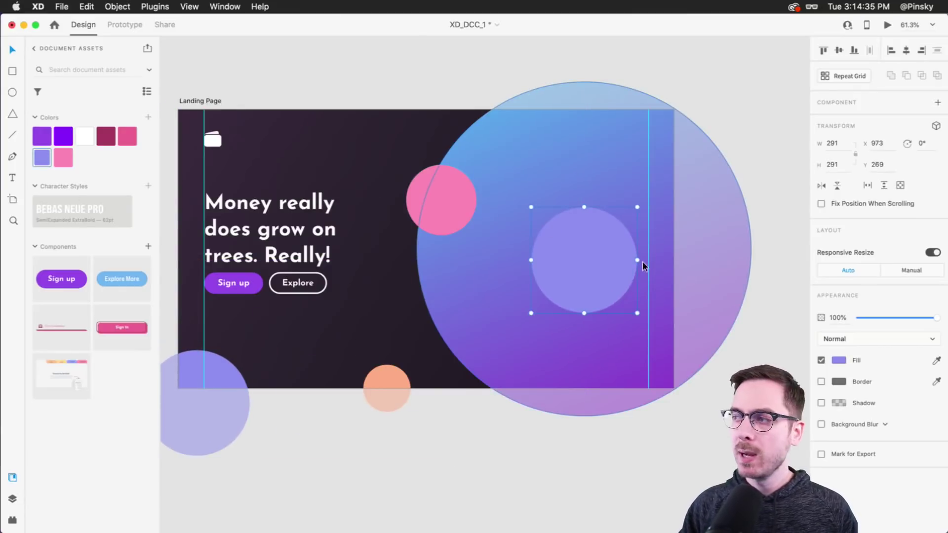
Change the lavender circle inside the large circle to a linear gradient fill with a teal lower color stop
{"action": "left_click", "coordinate": [841, 360]}
{"action": "left_click", "coordinate": [711, 291]}
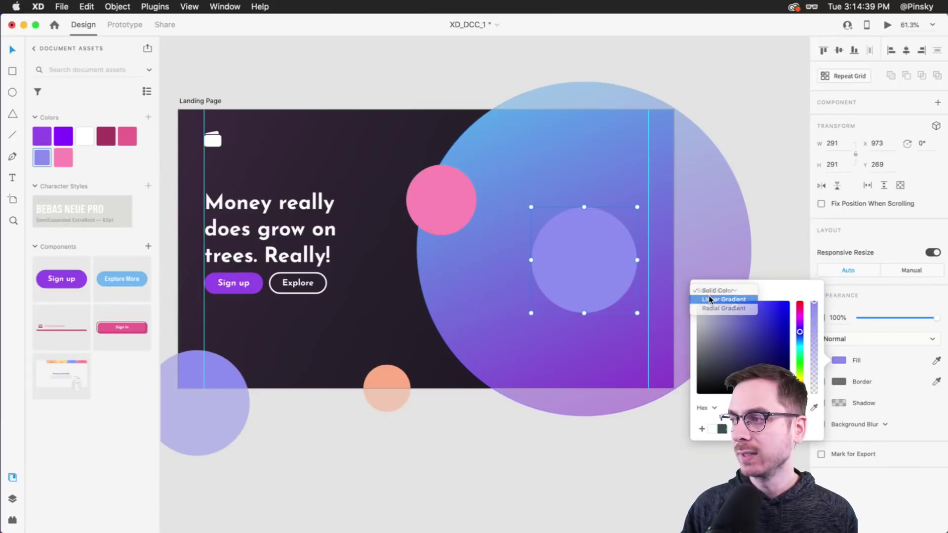
{"action": "left_click", "coordinate": [709, 299]}
{"action": "left_click", "coordinate": [800, 369]}
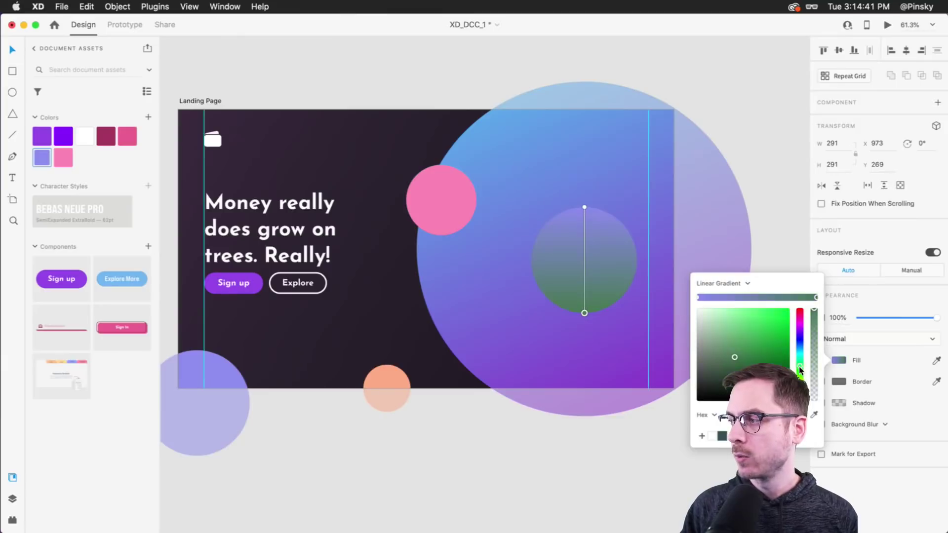
{"action": "left_click_drag", "start_coordinate": [801, 370], "coordinate": [802, 359]}
{"action": "left_click", "coordinate": [778, 329]}
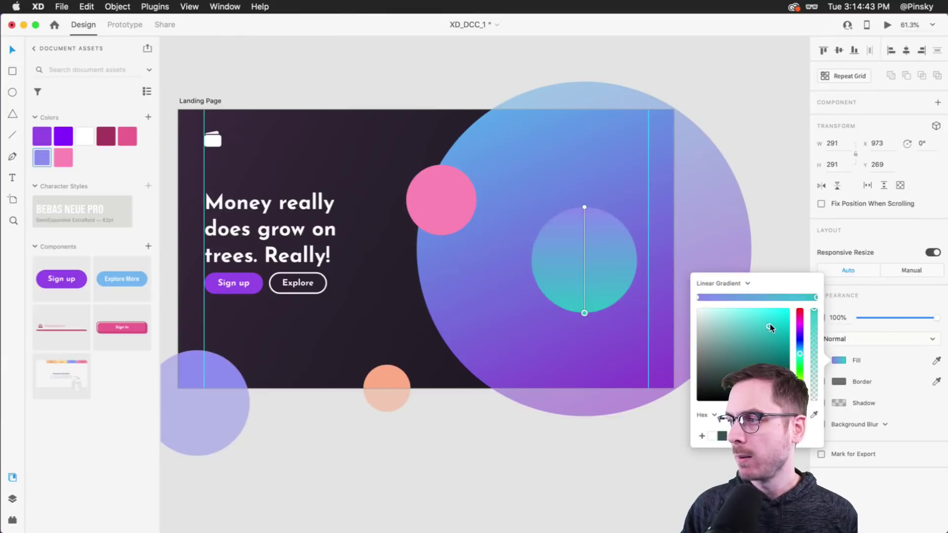
{"action": "left_click_drag", "start_coordinate": [800, 353], "coordinate": [798, 351]}
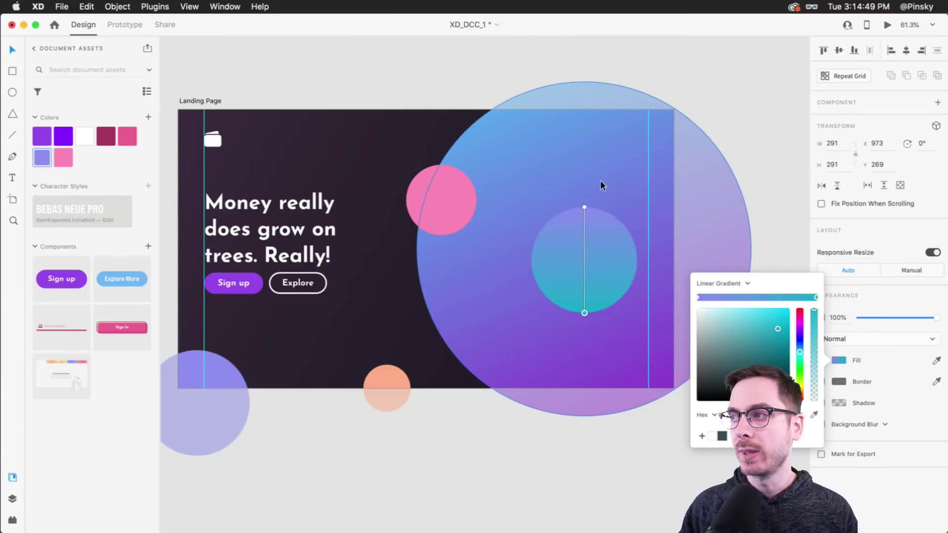
Set the gradient's upper color stop to light green and move the circle to X 1031, Y 217
{"action": "left_click", "coordinate": [698, 297]}
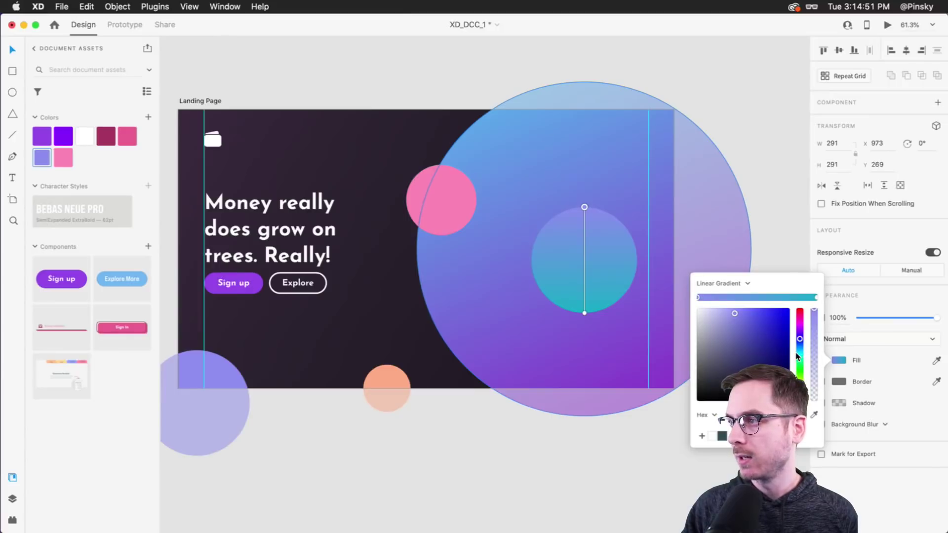
{"action": "left_click", "coordinate": [799, 368]}
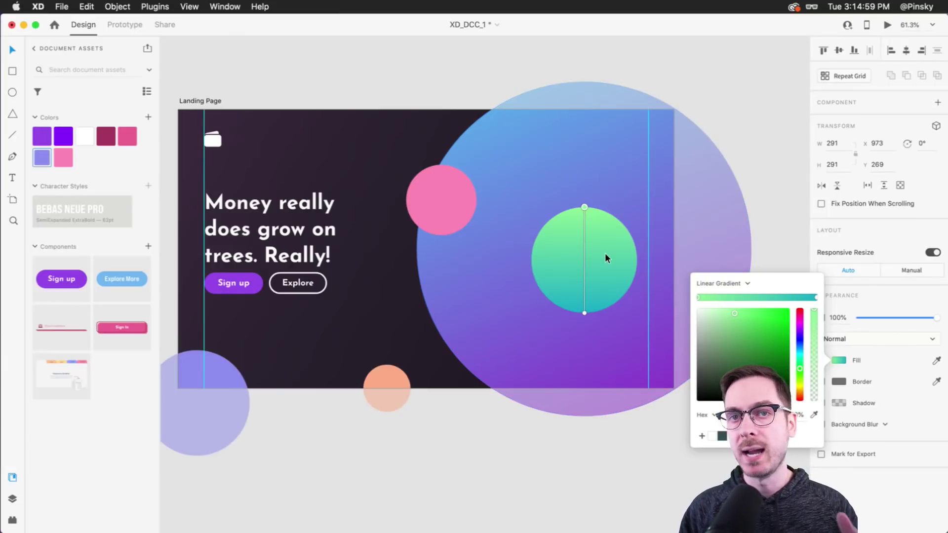
{"action": "left_click_drag", "start_coordinate": [612, 251], "coordinate": [627, 229]}
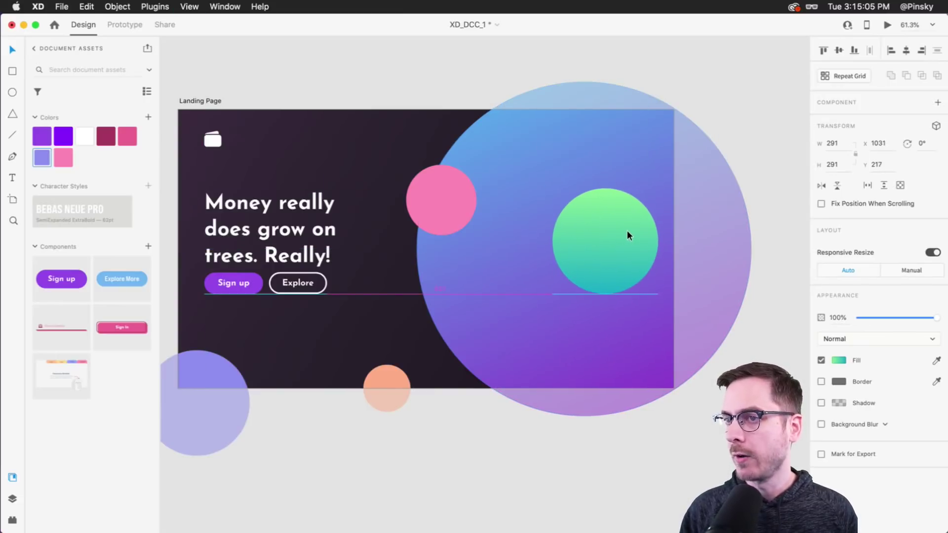
Preview the landing page to check the composition of the colored circles, then close the preview
{"action": "scroll", "coordinate": [491, 241], "scroll_direction": "left", "scroll_amount": 2}
{"action": "scroll", "coordinate": [491, 241], "scroll_direction": "left", "scroll_amount": 1}
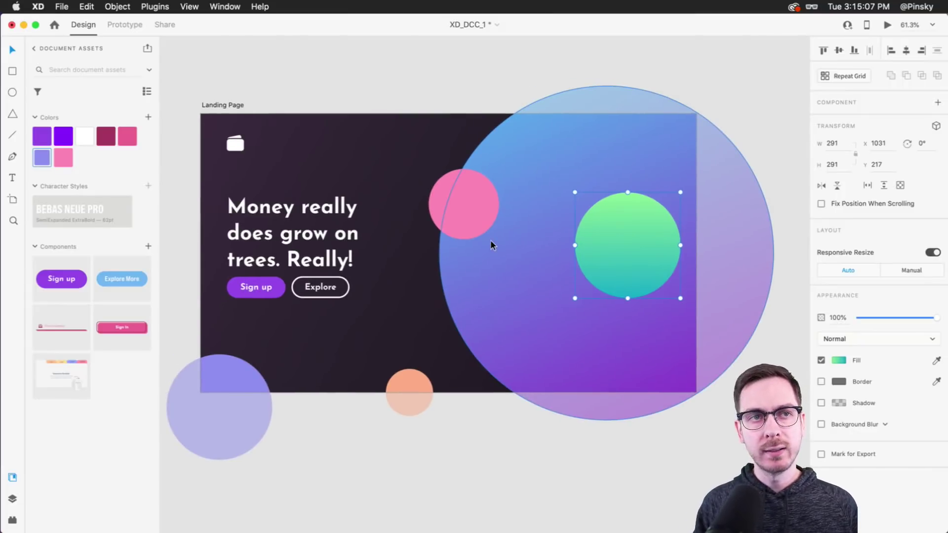
{"action": "key", "text": "super+Return"}
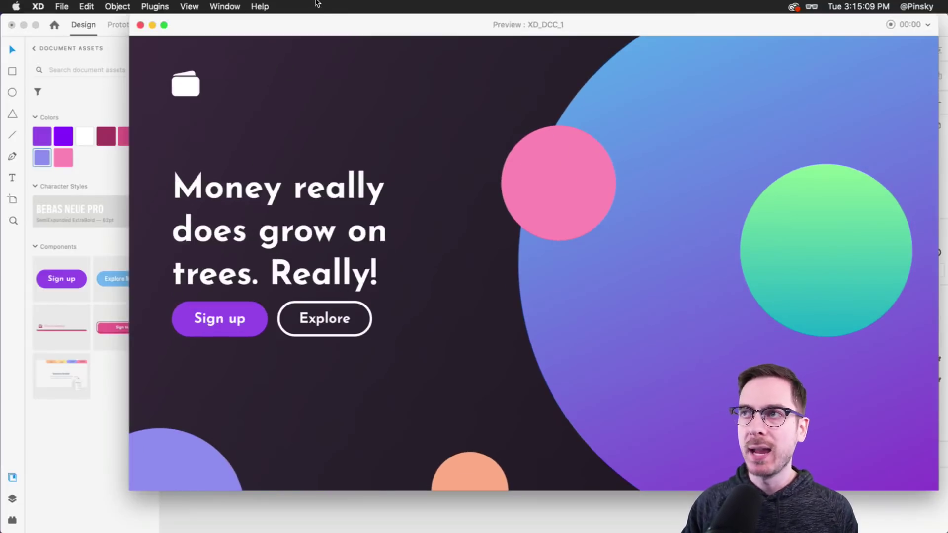
{"action": "left_click_drag", "start_coordinate": [321, 30], "coordinate": [277, 43]}
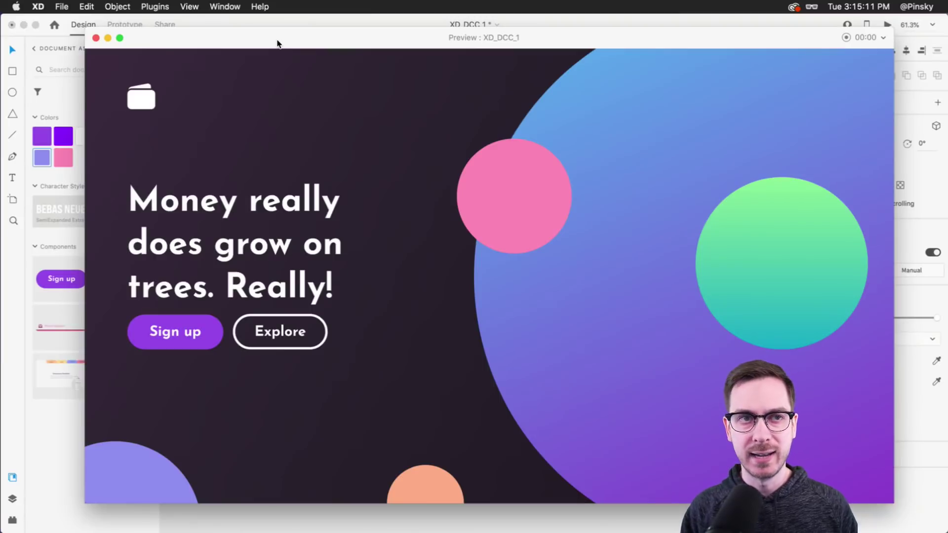
{"action": "key", "text": "super+w"}
{"action": "left_click", "coordinate": [389, 80]}
{"action": "scroll", "coordinate": [389, 80], "scroll_direction": "left", "scroll_amount": 2}
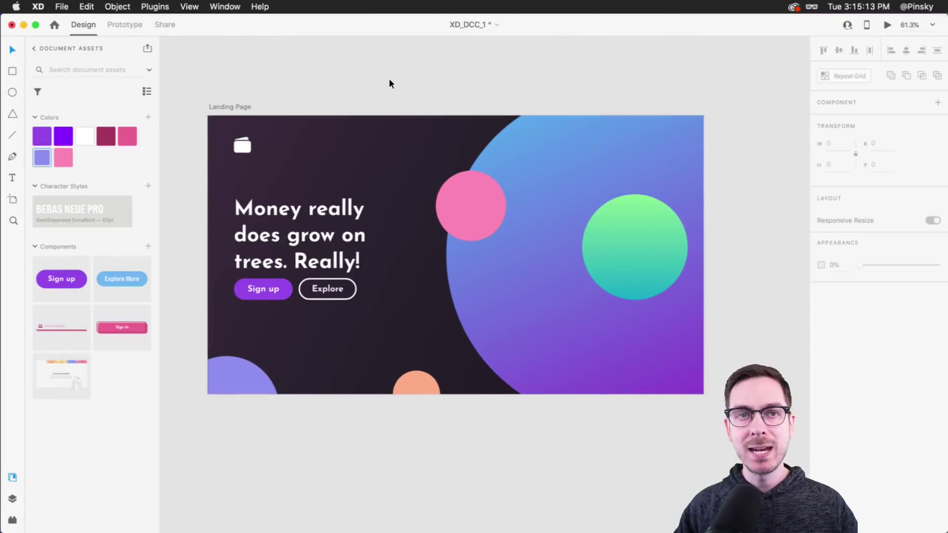
Draw a 419 by 259 px white rectangle overlapping the pink and green circles, with corner radius 24 and no border
{"action": "scroll", "coordinate": [389, 78], "scroll_direction": "up", "scroll_amount": 3}
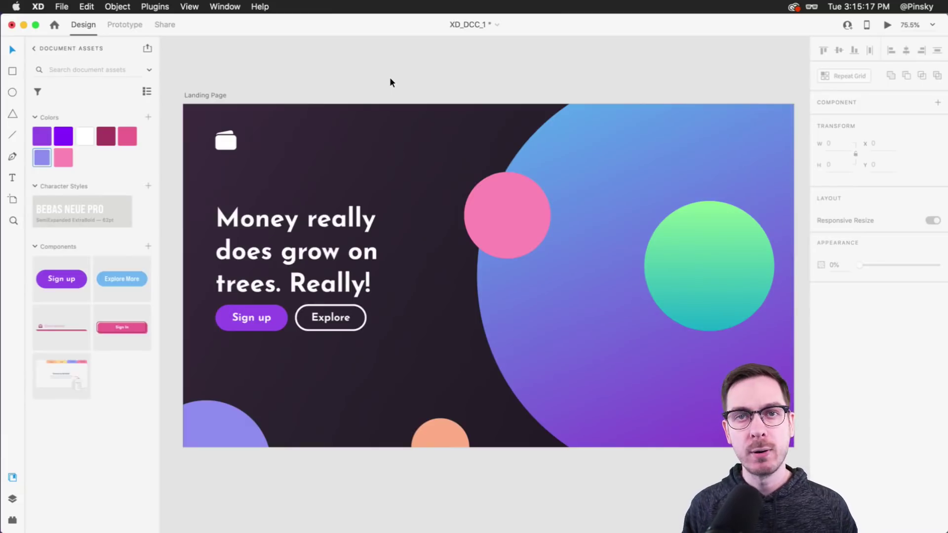
{"action": "scroll", "coordinate": [417, 188], "scroll_direction": "right", "scroll_amount": 1}
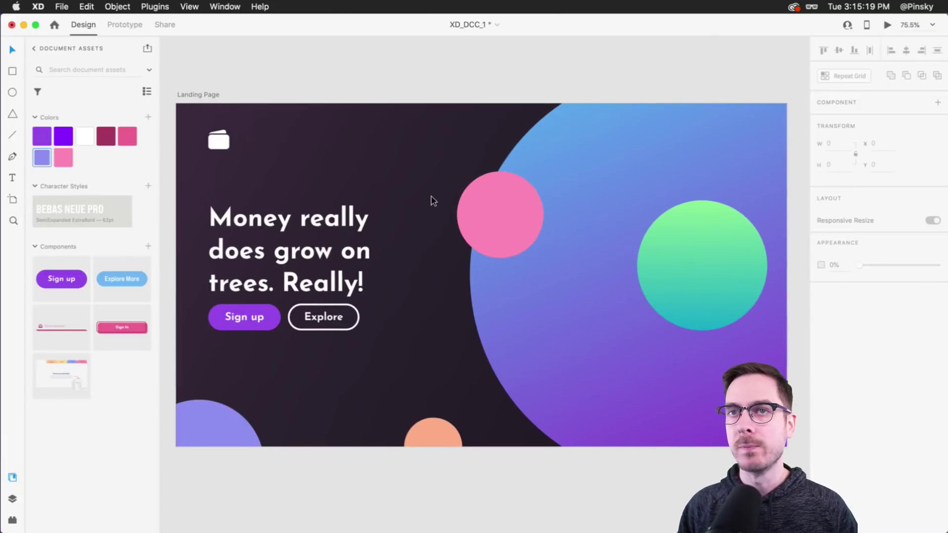
{"action": "left_click", "coordinate": [13, 72]}
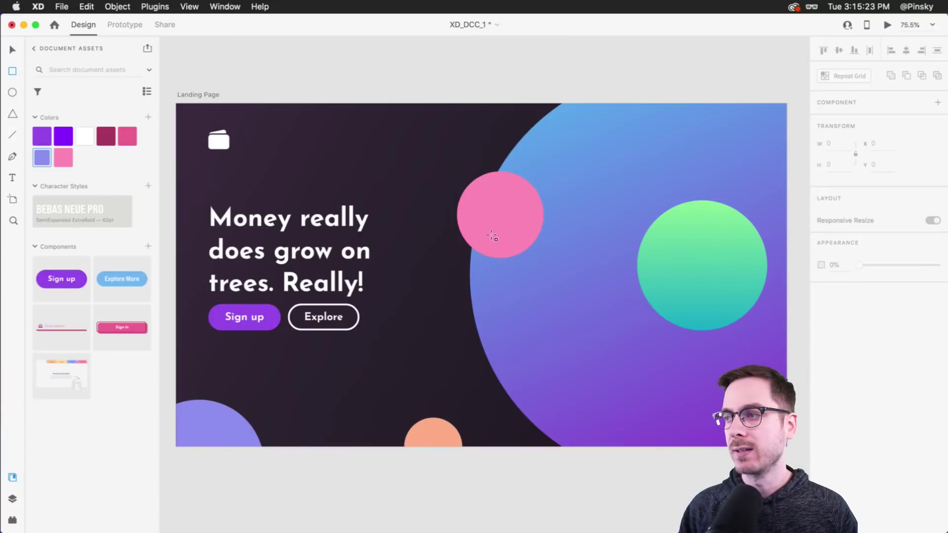
{"action": "mouse_move", "coordinate": [489, 216]}
{"action": "left_mouse_down"}
{"action": "mouse_move", "coordinate": [612, 272]}
{"action": "mouse_move", "coordinate": [654, 328]}
{"action": "mouse_move", "coordinate": [676, 334]}
{"action": "left_mouse_up"}
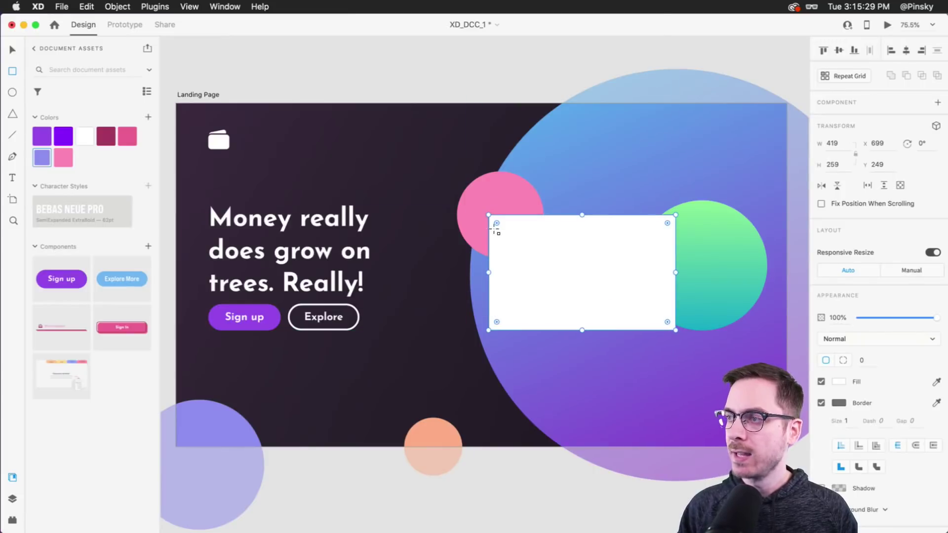
{"action": "left_click_drag", "start_coordinate": [497, 220], "coordinate": [499, 221]}
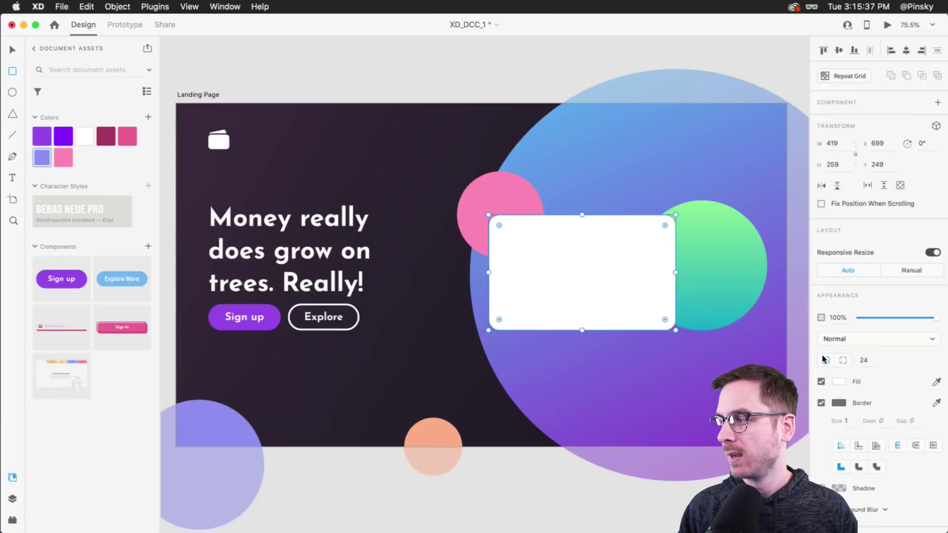
{"action": "left_click", "coordinate": [821, 403]}
Move the white rounded rectangle to X 720, Y 255 and lower its opacity to 63%
{"action": "scroll", "coordinate": [639, 275], "scroll_direction": "up", "scroll_amount": 3}
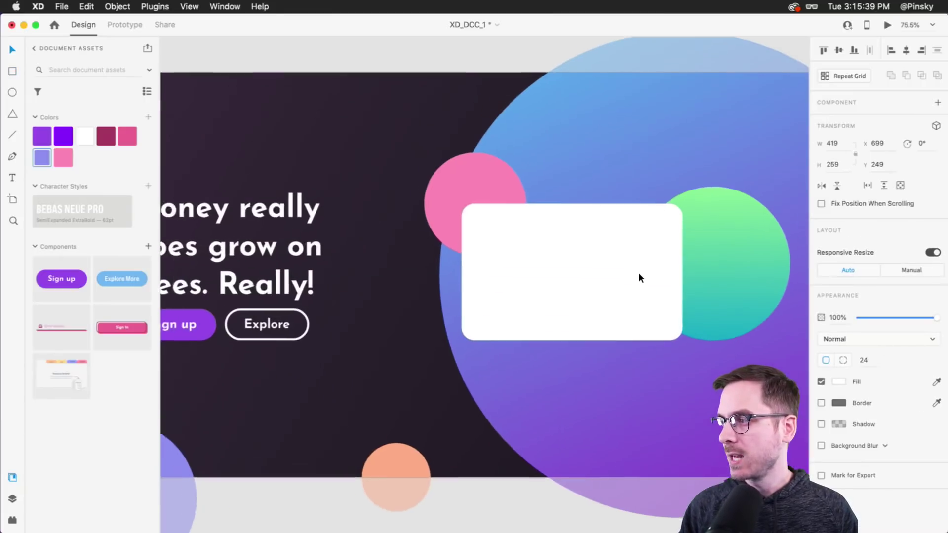
{"action": "left_click_drag", "start_coordinate": [638, 272], "coordinate": [618, 265]}
{"action": "left_click_drag", "start_coordinate": [941, 319], "coordinate": [908, 319]}
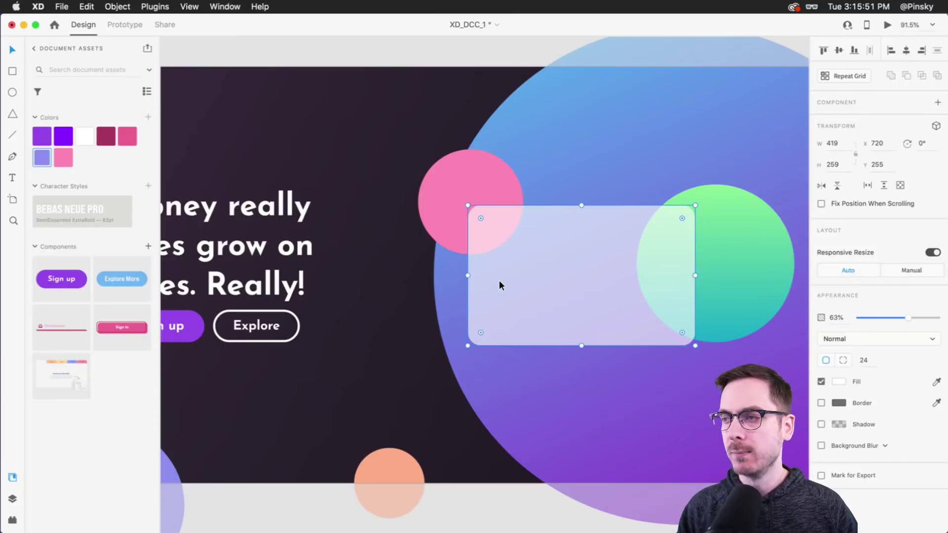
Add a sample card number in four groups as white text on the translucent card and enlarge it to size 31
{"action": "key", "text": "t"}
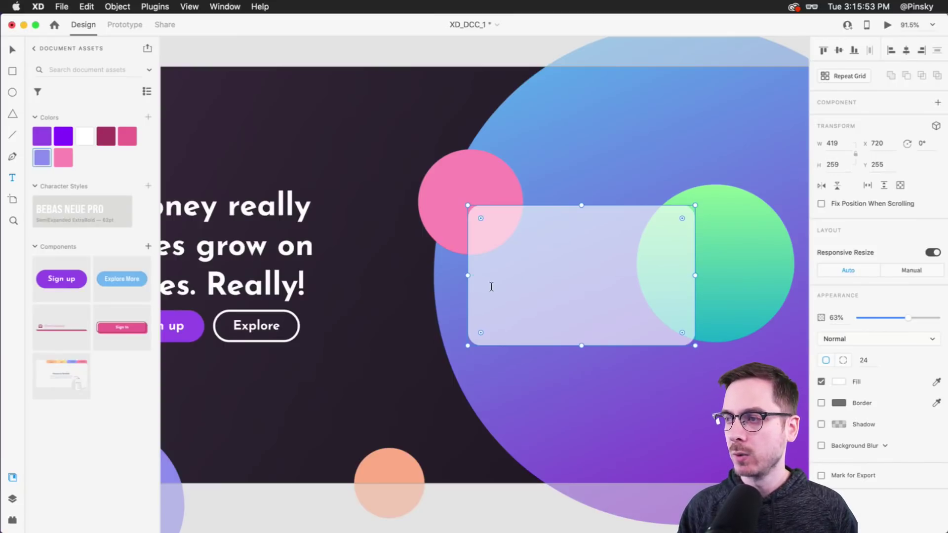
{"action": "left_click", "coordinate": [492, 287]}
{"action": "type", "text": "49"}
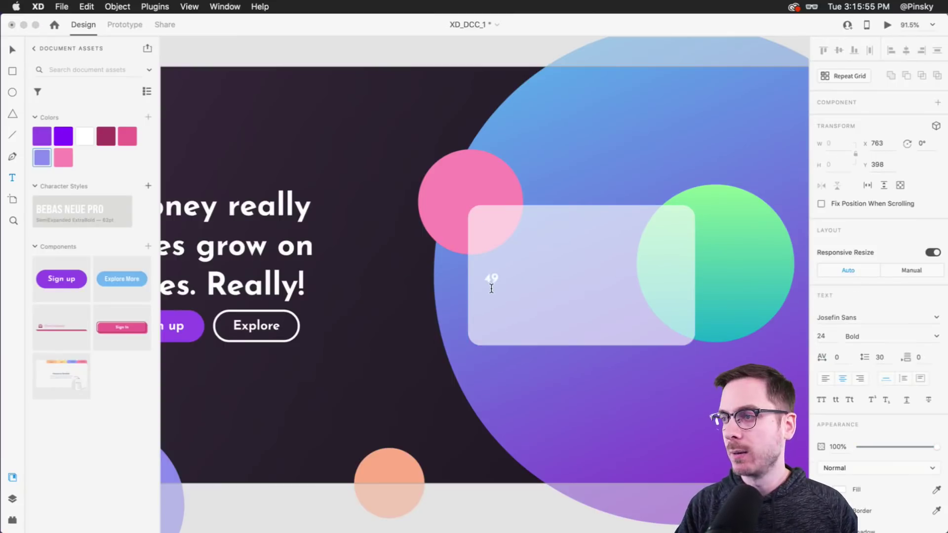
{"action": "type", "text": "24 2340 2349"}
{"action": "key", "text": "BackSpace"}
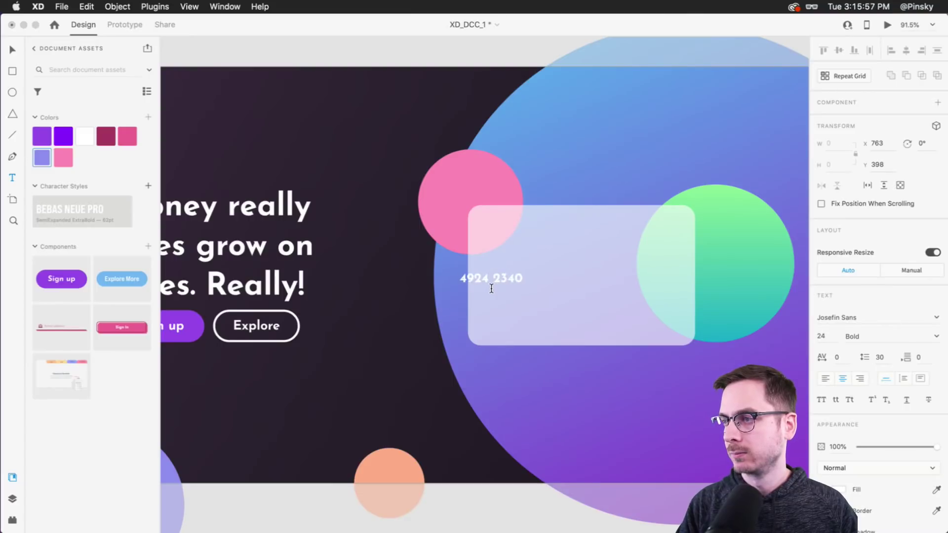
{"action": "type", "text": "2349 2349"}
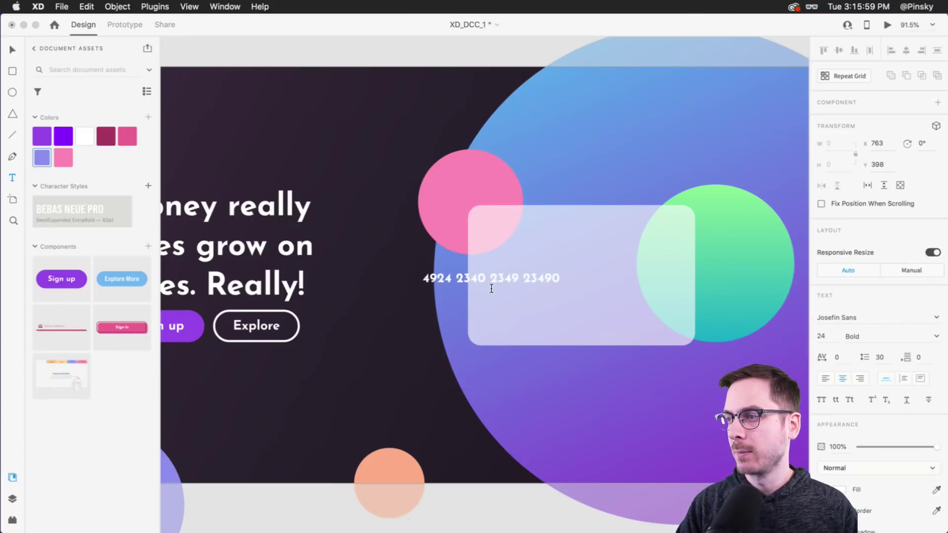
{"action": "key", "text": "Escape"}
{"action": "left_click_drag", "start_coordinate": [488, 277], "coordinate": [572, 292]}
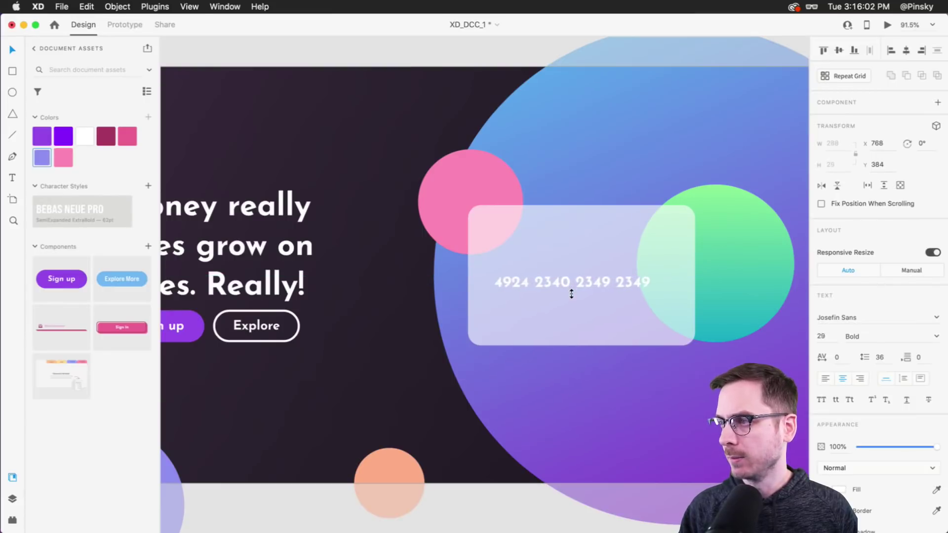
Set the card number text's font to Factoria in Medium weight
{"action": "left_click", "coordinate": [874, 321]}
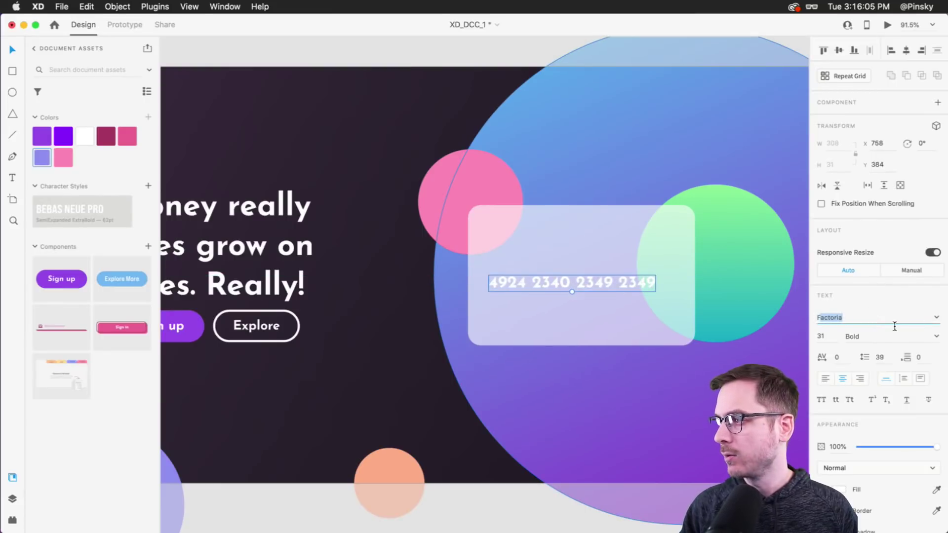
{"action": "key", "text": "Return"}
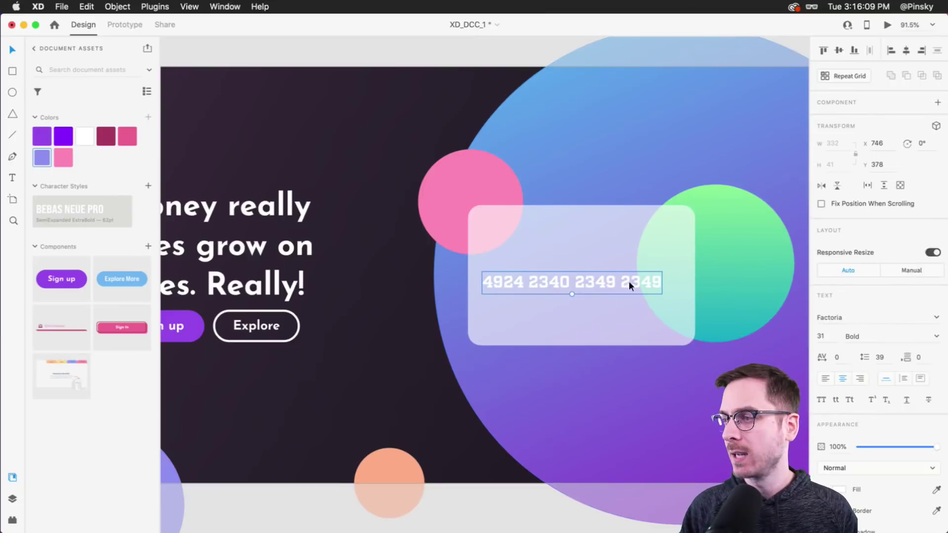
{"action": "left_click", "coordinate": [938, 336]}
{"action": "left_click", "coordinate": [887, 350]}
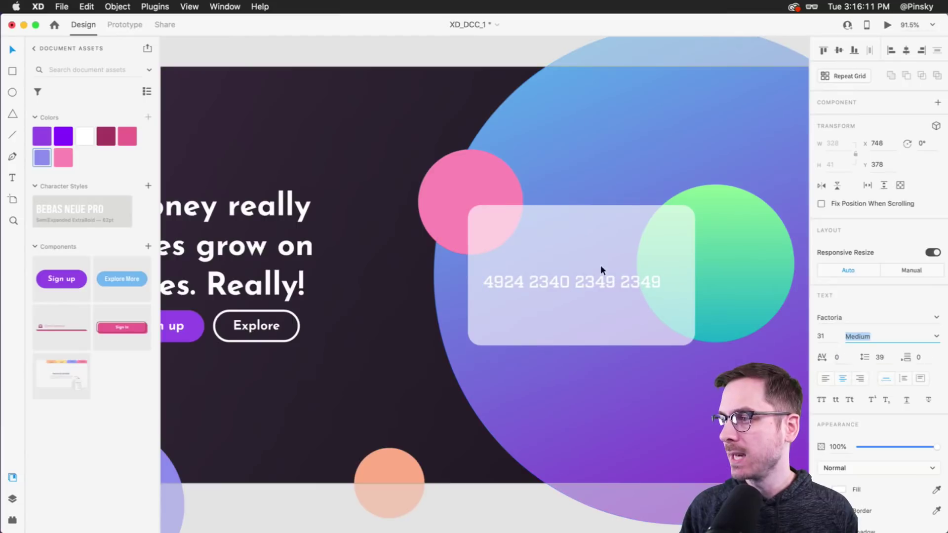
Duplicate the card number text below the original and replace the copy's wording with "Awesome Designer"
{"action": "left_click_drag", "start_coordinate": [599, 282], "coordinate": [594, 313]}
{"action": "double_click", "coordinate": [594, 316]}
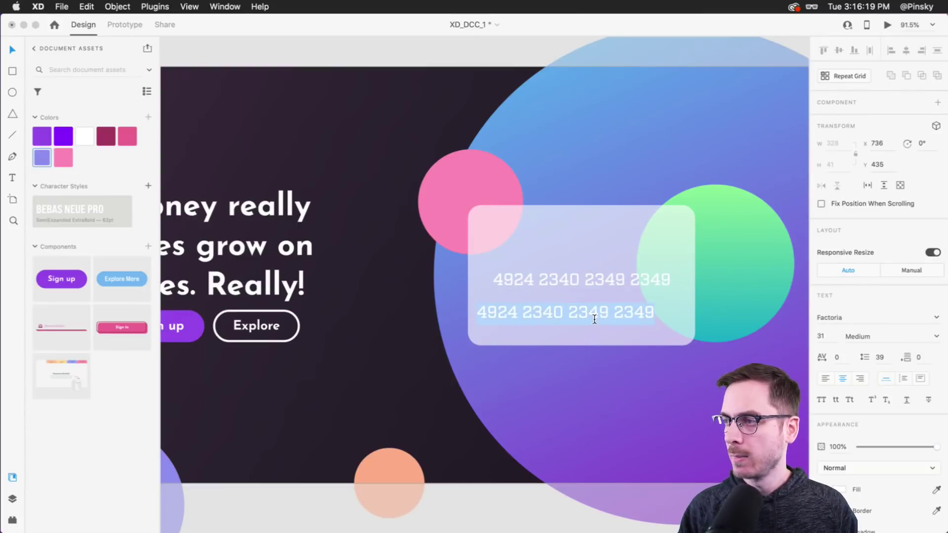
{"action": "type", "text": "Awe"}
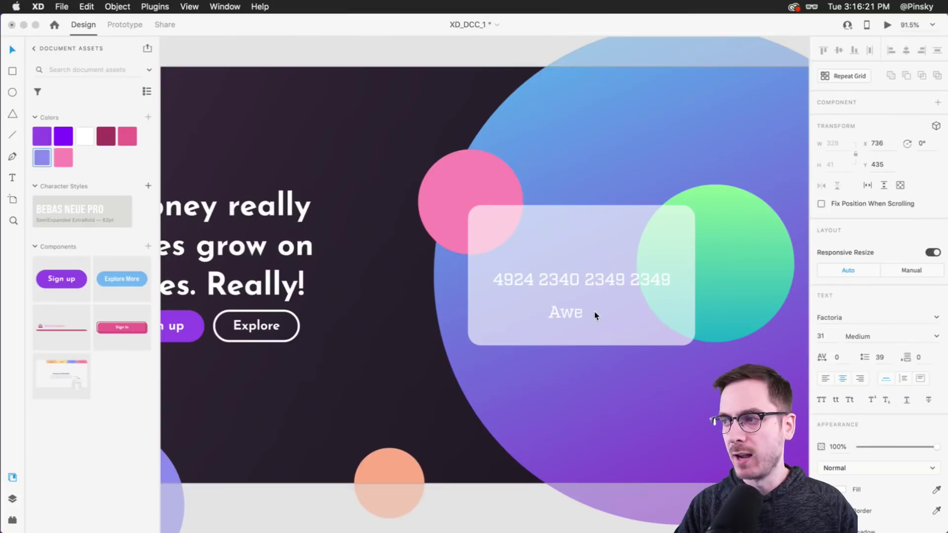
{"action": "type", "text": "some Designer"}
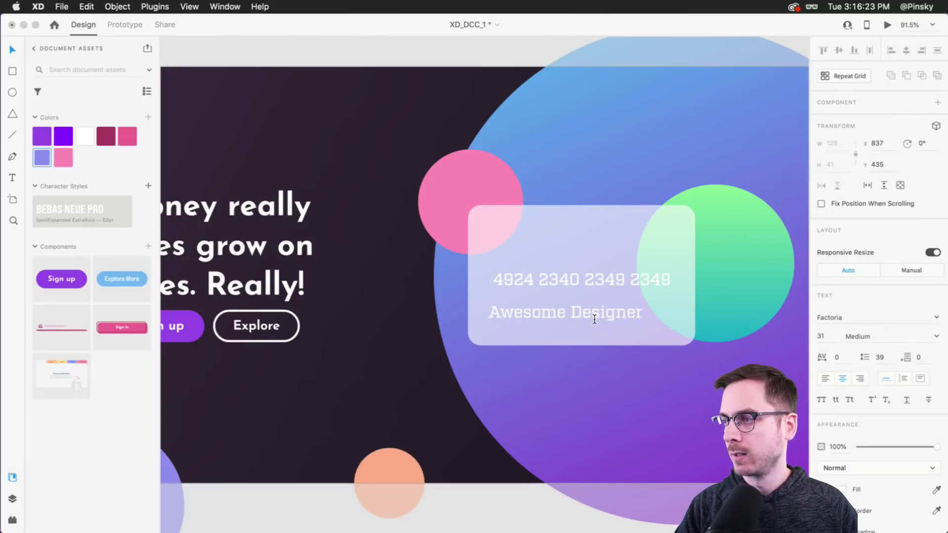
{"action": "key", "text": "Escape"}
Set the "Awesome Designer" text's font to Josefin Sans and convert it to all uppercase
{"action": "left_click", "coordinate": [849, 317]}
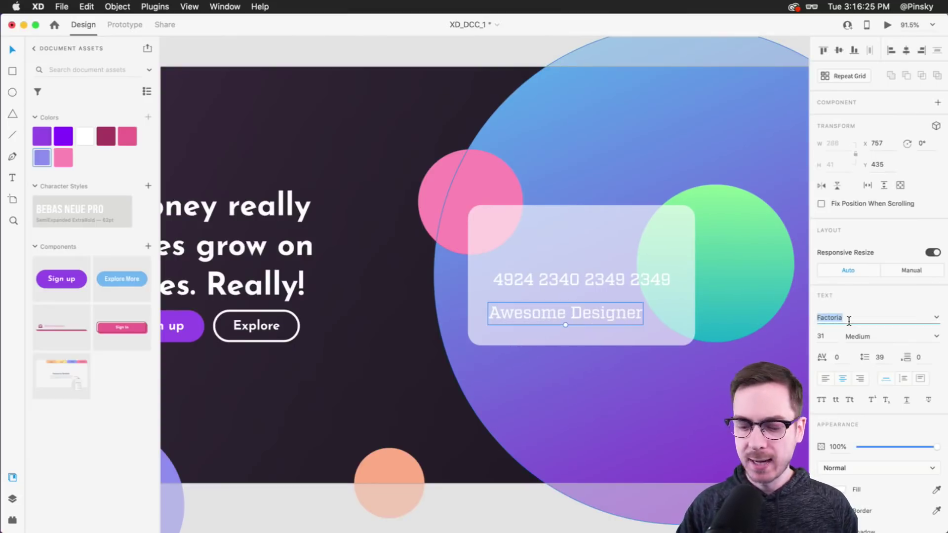
{"action": "type", "text": "Josefin Sans"}
{"action": "key", "text": "Return"}
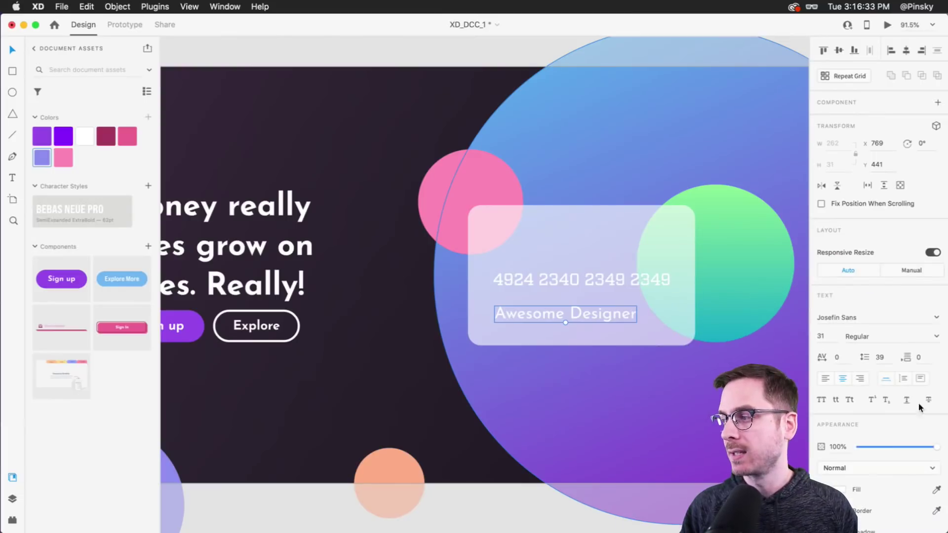
{"action": "left_click", "coordinate": [818, 400]}
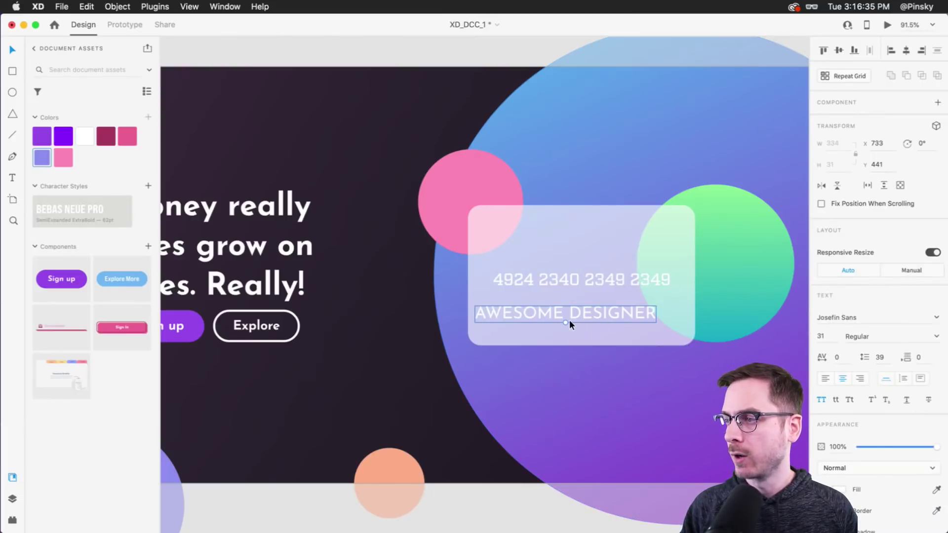
Make the cardholder name size 20 in SemiBold at X 766, Y 458, and raise the card number to Y 364
{"action": "key", "text": "super+shift+comma"}
{"action": "left_click_drag", "start_coordinate": [546, 315], "coordinate": [537, 320]}
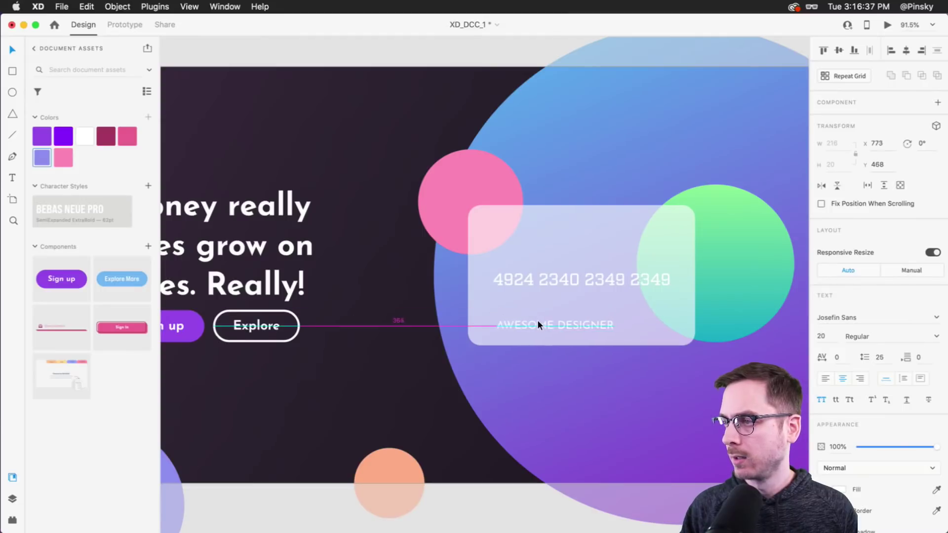
{"action": "left_click", "coordinate": [915, 337]}
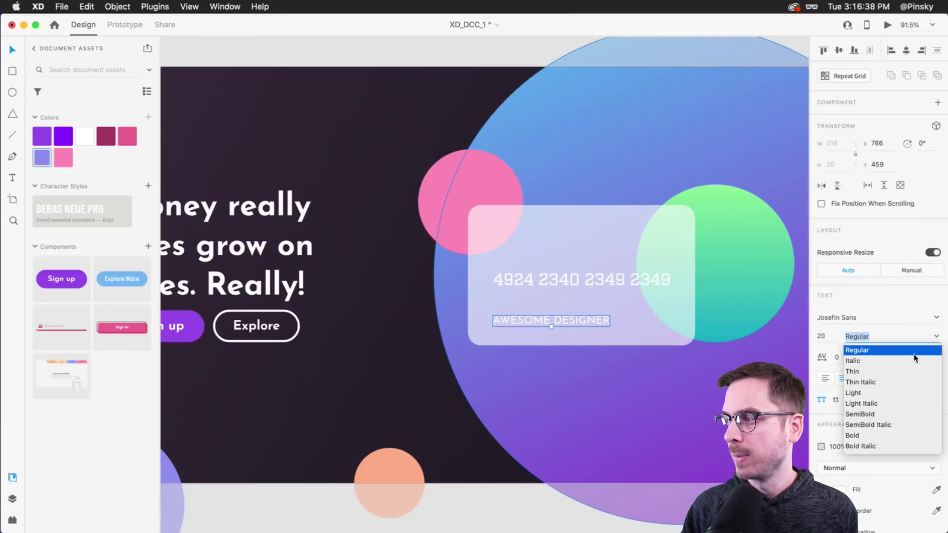
{"action": "left_click", "coordinate": [853, 414]}
{"action": "left_click_drag", "start_coordinate": [514, 322], "coordinate": [514, 320]}
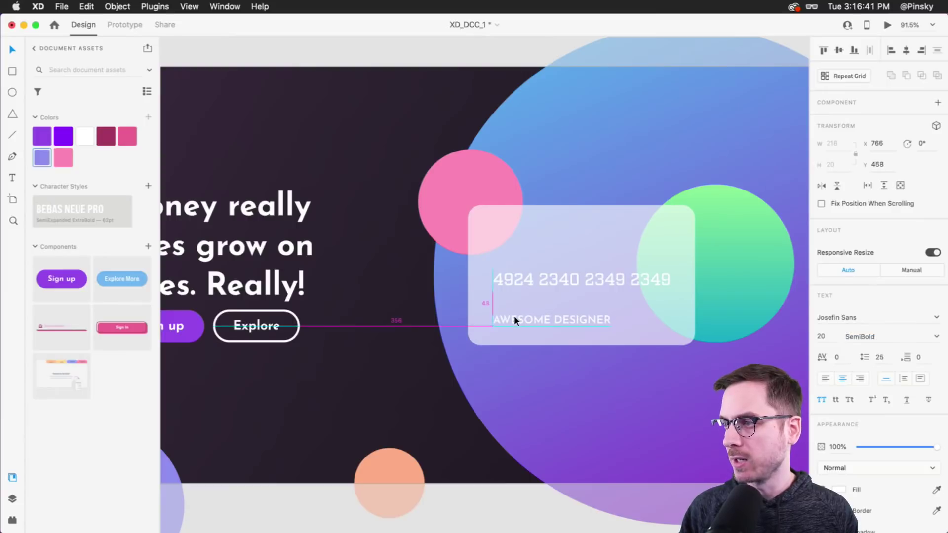
{"action": "left_click", "coordinate": [532, 281]}
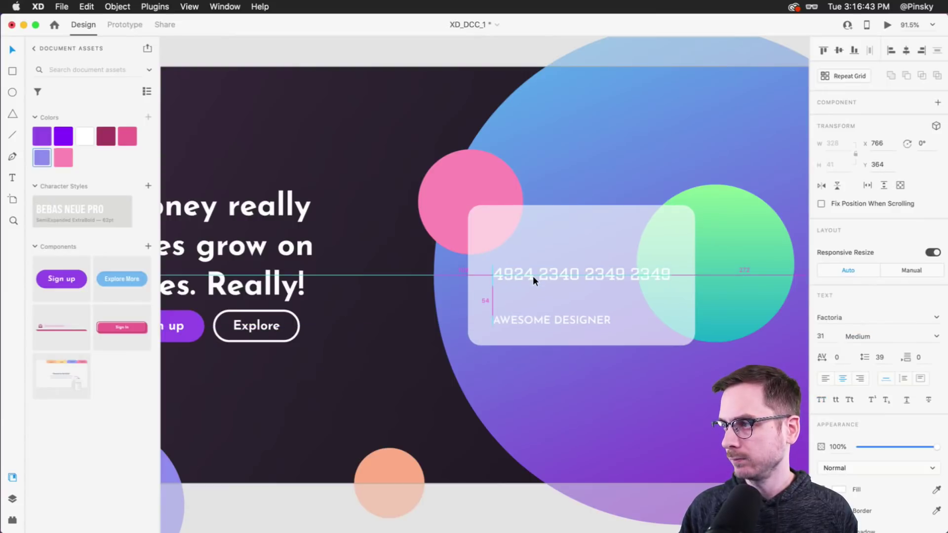
Duplicate the cardholder name just above the original and replace the copy's wording with "12/20"
{"action": "left_click", "coordinate": [531, 320], "text": "shift"}
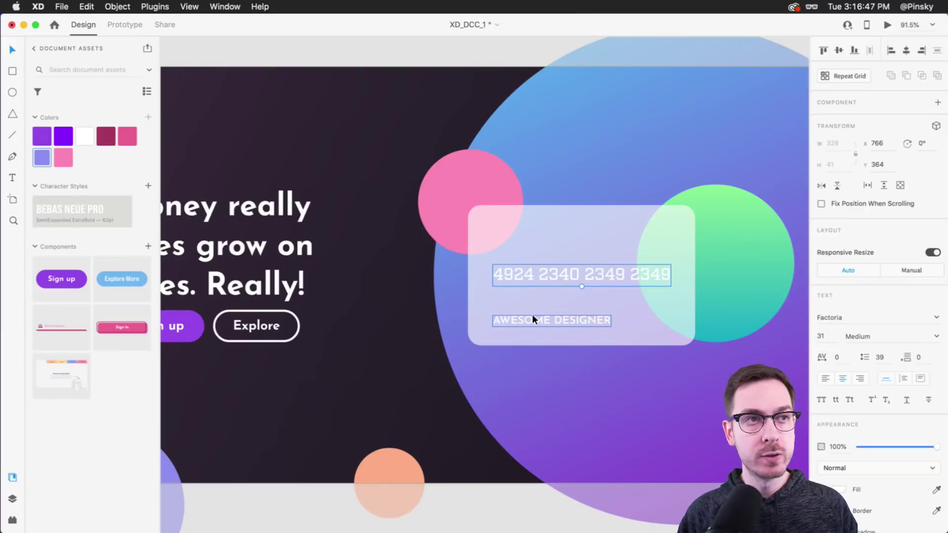
{"action": "left_click_drag", "start_coordinate": [532, 315], "coordinate": [574, 296]}
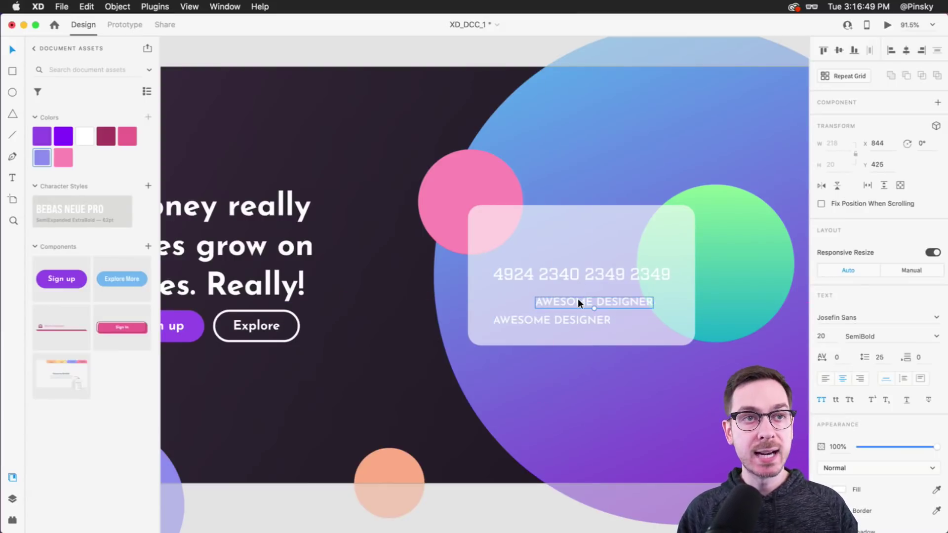
{"action": "double_click", "coordinate": [578, 299]}
{"action": "type", "text": "10"}
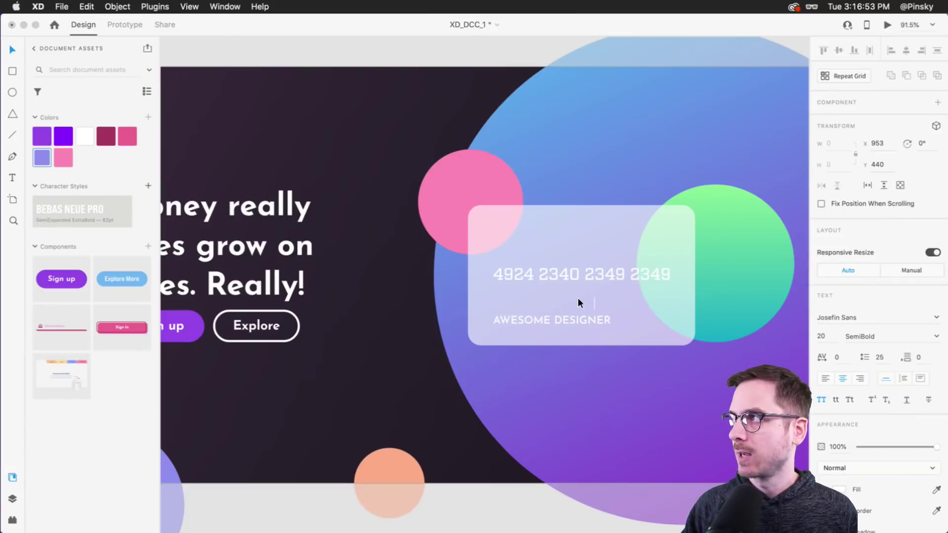
{"action": "type", "text": "/"}
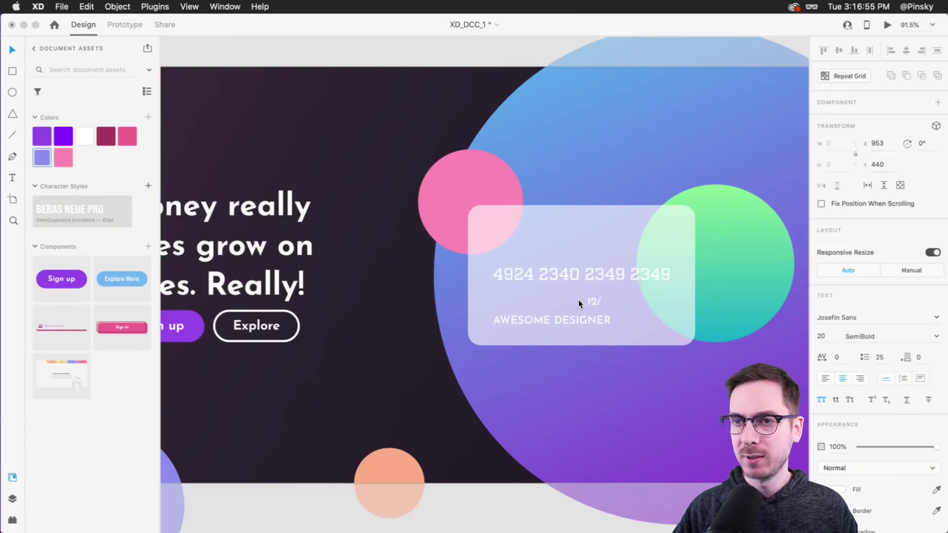
{"action": "type", "text": "20"}
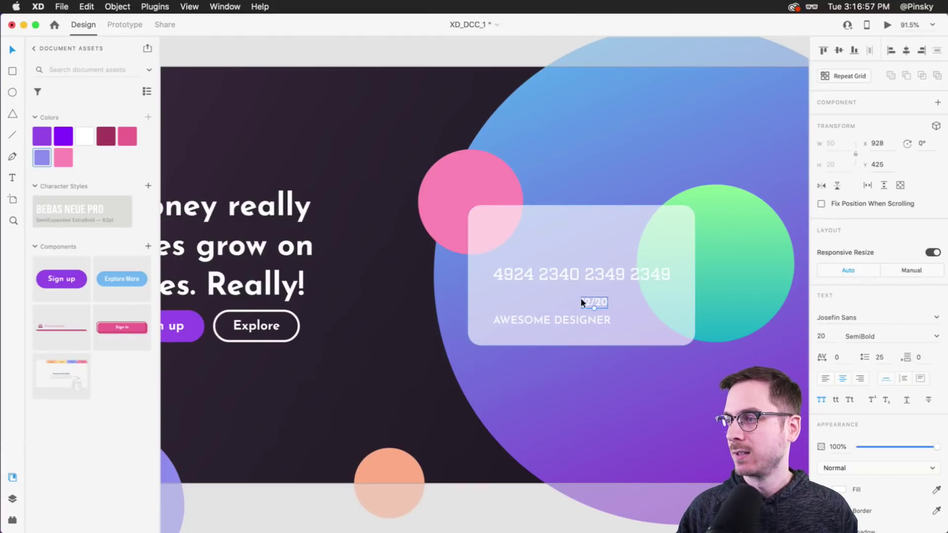
Enlarge the date to size 30, duplicate it beside the original, and reword the copy as "VALID THRU" on two lines
{"action": "left_click_drag", "start_coordinate": [596, 310], "coordinate": [445, 265]}
{"action": "scroll", "coordinate": [636, 297], "scroll_direction": "up", "scroll_amount": 5}
{"action": "double_click", "coordinate": [445, 267]}
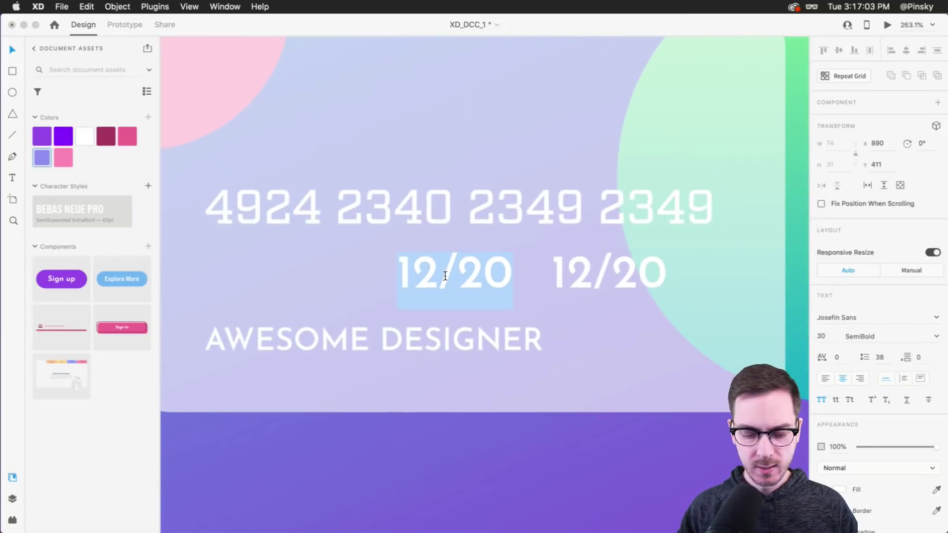
{"action": "type", "text": "VALUE"}
{"action": "key", "text": "BackSpace"}
{"action": "key", "text": "BackSpace"}
{"action": "key", "text": "BackSpace"}
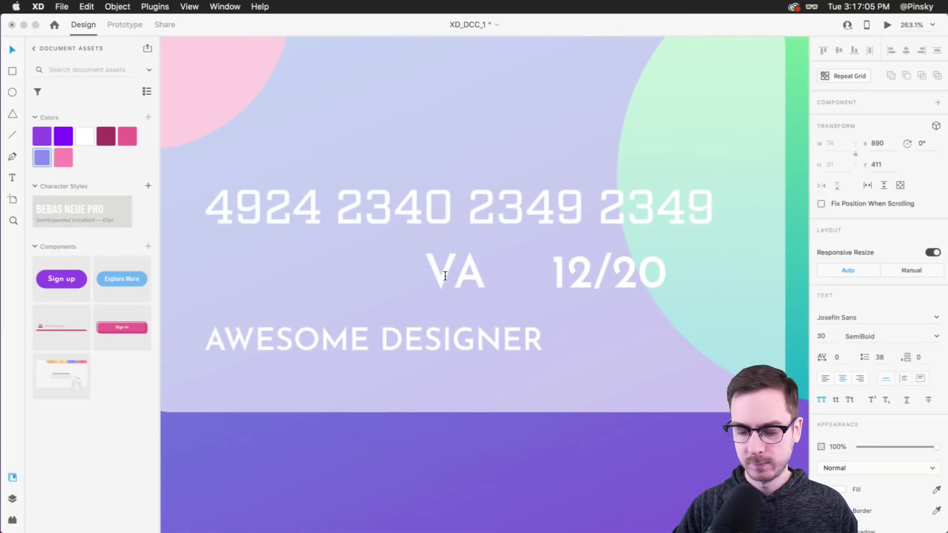
{"action": "type", "text": "LID THRUY"}
{"action": "key", "text": "Escape"}
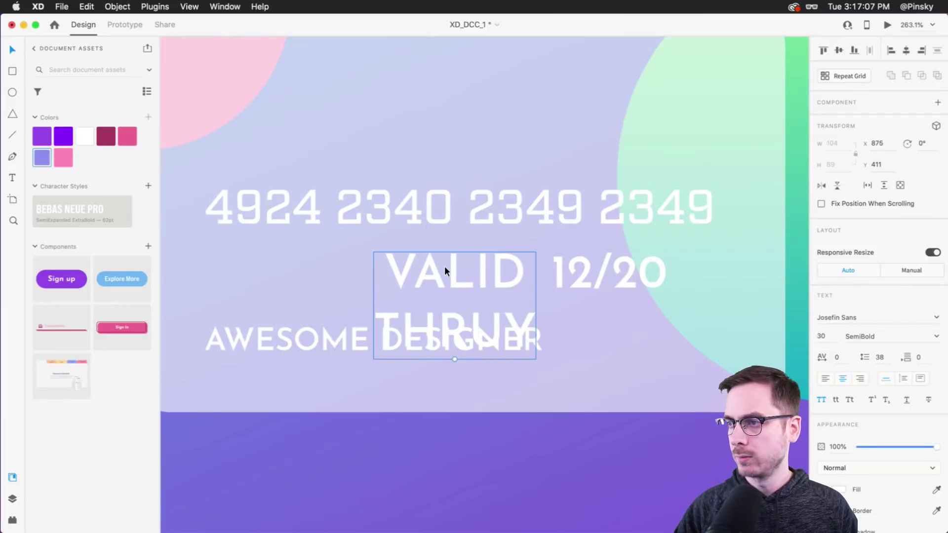
{"action": "left_click_drag", "start_coordinate": [445, 265], "coordinate": [444, 222]}
{"action": "double_click", "coordinate": [445, 250]}
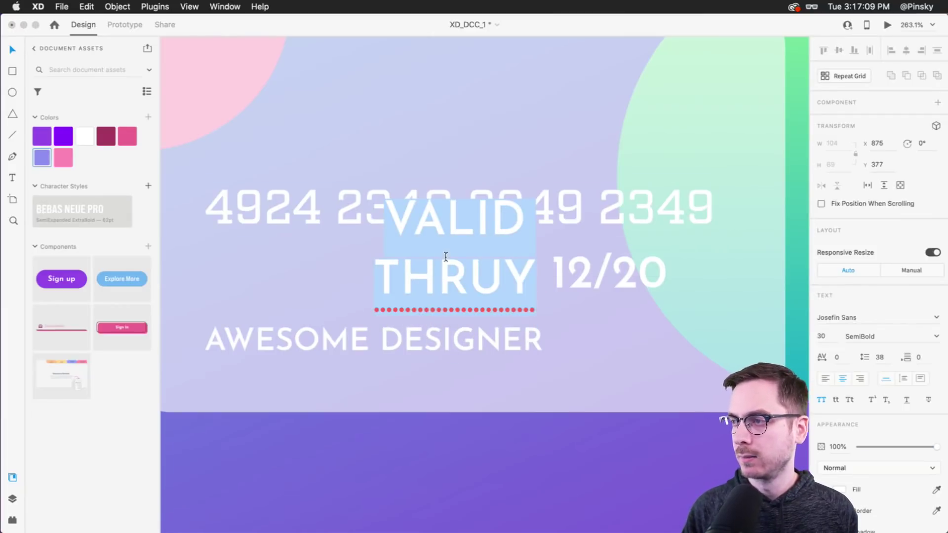
{"action": "key", "text": "BackSpace"}
{"action": "key", "text": "Escape"}
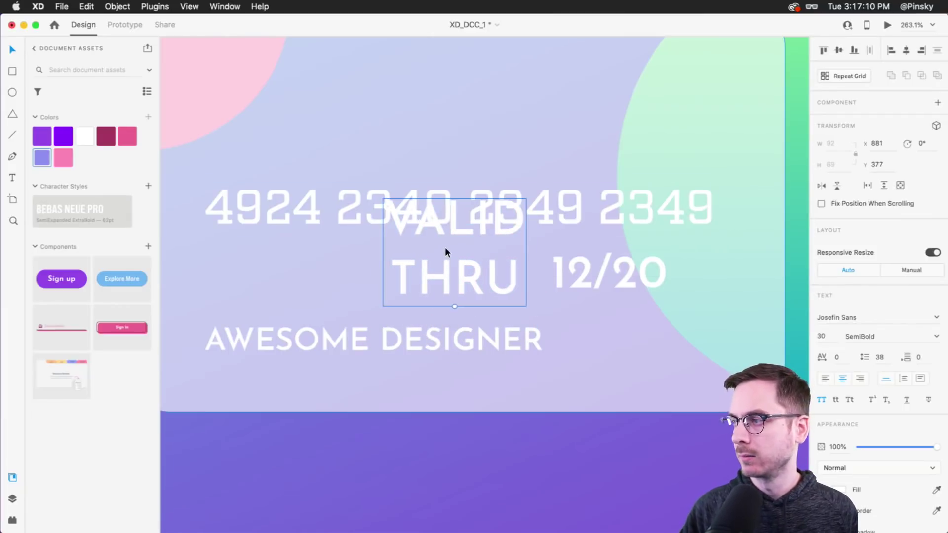
Give the uppercase "VALID THRU" label a line spacing of 32 and Light weight, and position it close beside the date
{"action": "left_click", "coordinate": [836, 399]}
{"action": "left_click", "coordinate": [879, 358]}
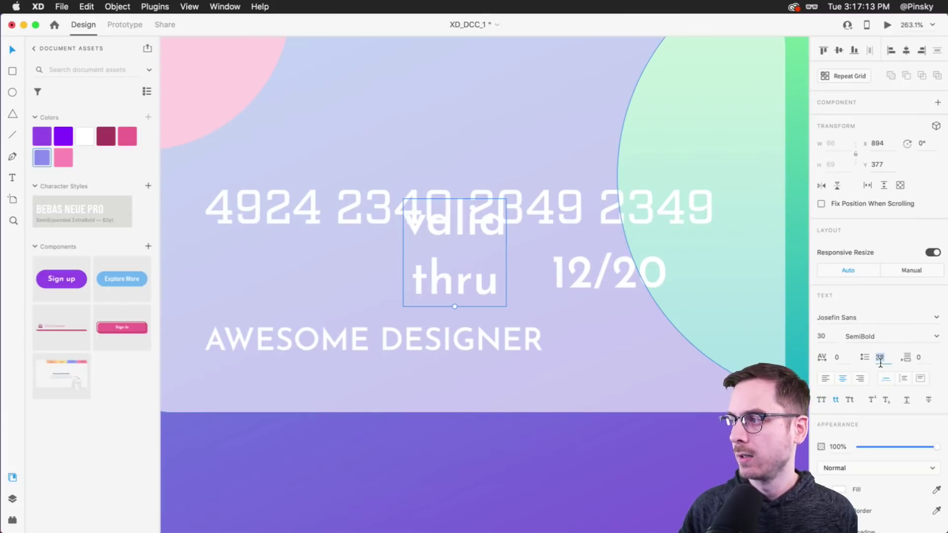
{"action": "key", "text": "Down"}
{"action": "key", "text": "Down"}
{"action": "key", "text": "Down"}
{"action": "key", "text": "Down"}
{"action": "key", "text": "Down"}
{"action": "key", "text": "Down"}
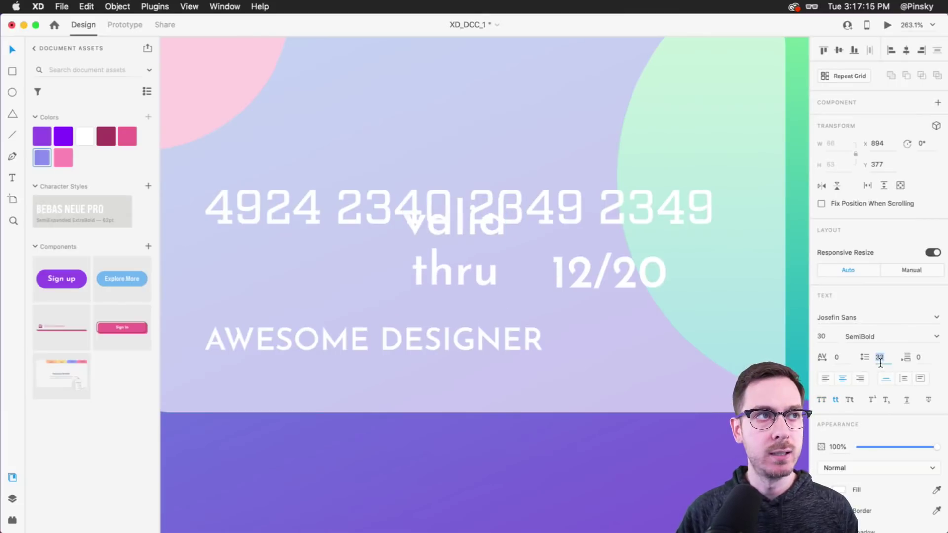
{"action": "left_click", "coordinate": [821, 399]}
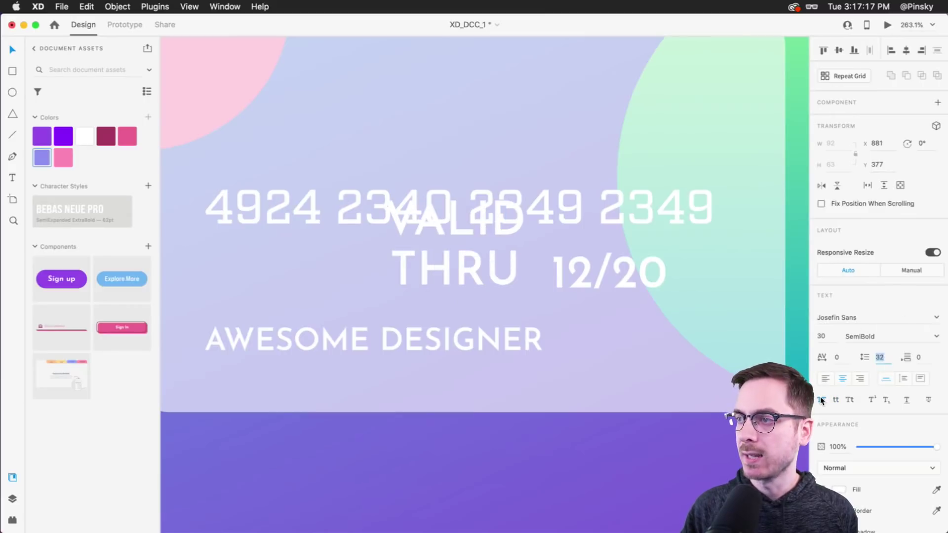
{"action": "left_click", "coordinate": [937, 337]}
{"action": "left_click", "coordinate": [853, 393]}
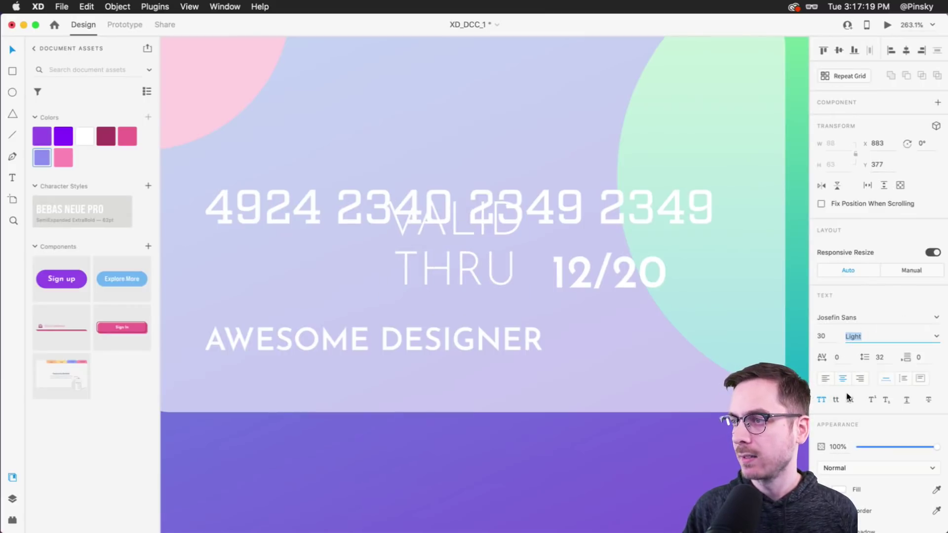
{"action": "left_click_drag", "start_coordinate": [456, 298], "coordinate": [482, 299]}
Set the "12/20" date's font to Factoria in Medium weight and enlarge it to size 36
{"action": "left_click", "coordinate": [557, 286]}
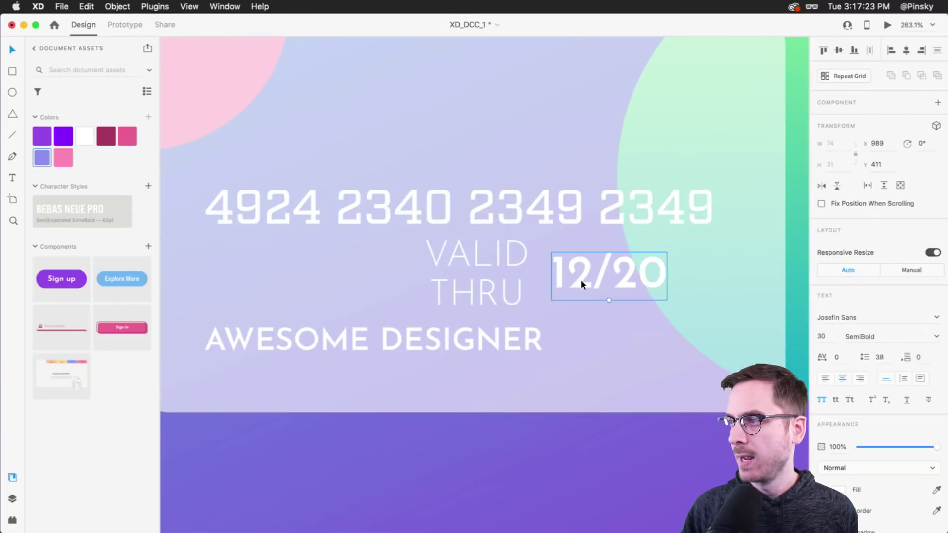
{"action": "left_click", "coordinate": [870, 326]}
{"action": "type", "text": "Fas"}
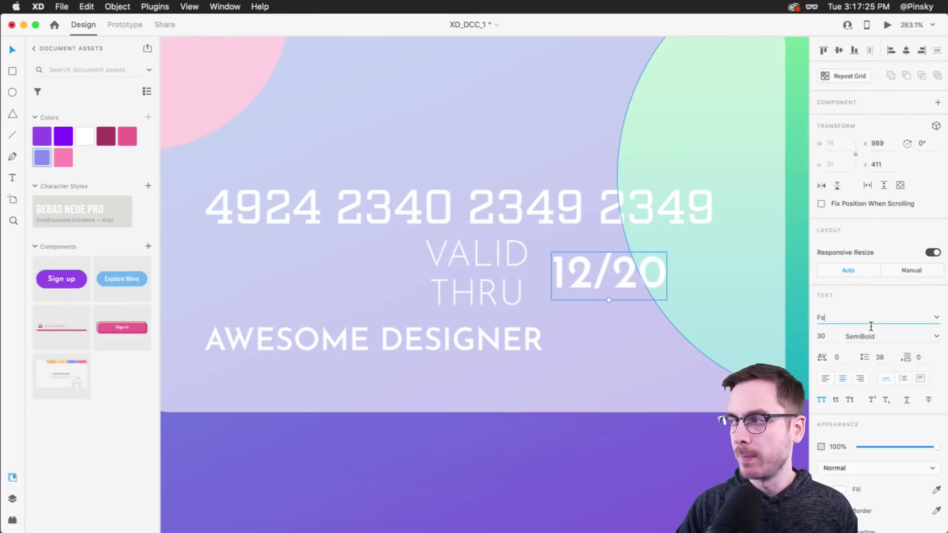
{"action": "key", "text": "Return"}
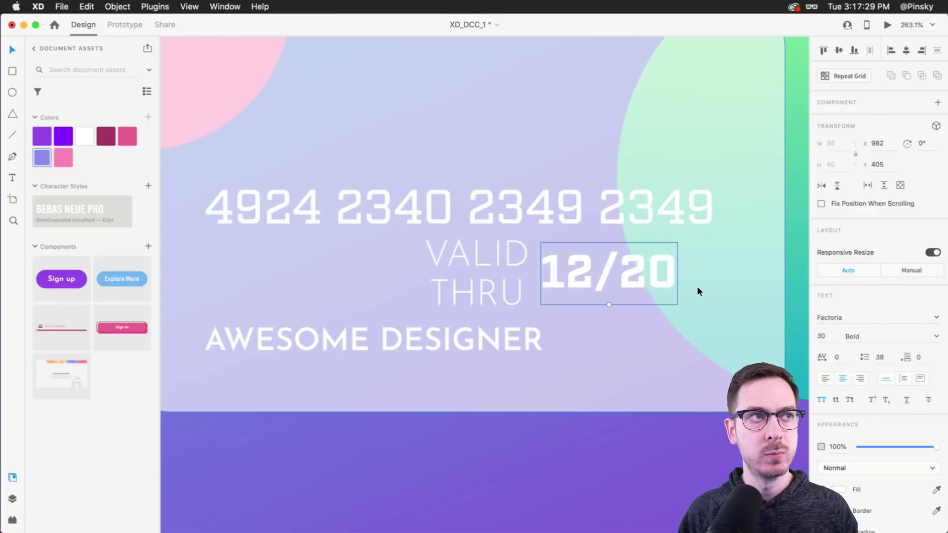
{"action": "left_click", "coordinate": [936, 336]}
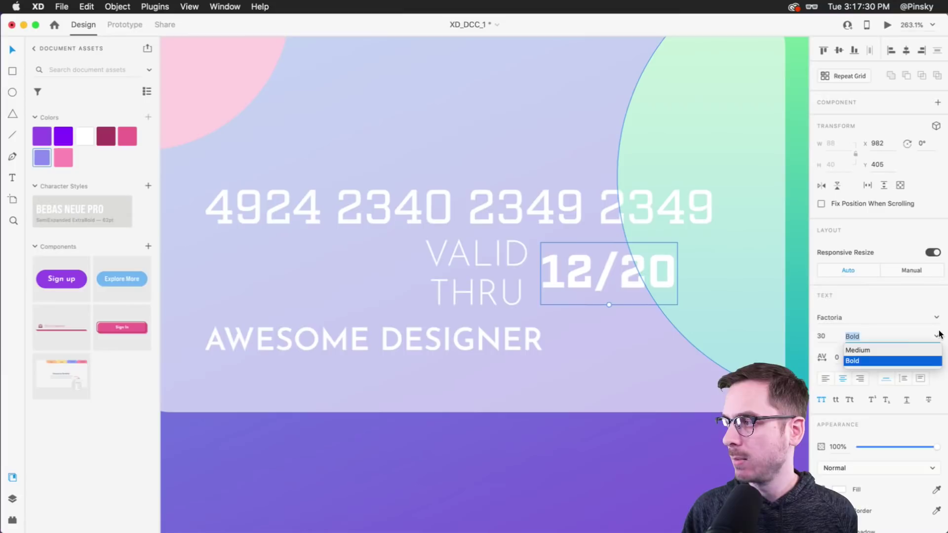
{"action": "left_click", "coordinate": [885, 345]}
{"action": "key", "text": "super+shift+period"}
{"action": "key", "text": "super+shift+period"}
{"action": "key", "text": "super+shift+period"}
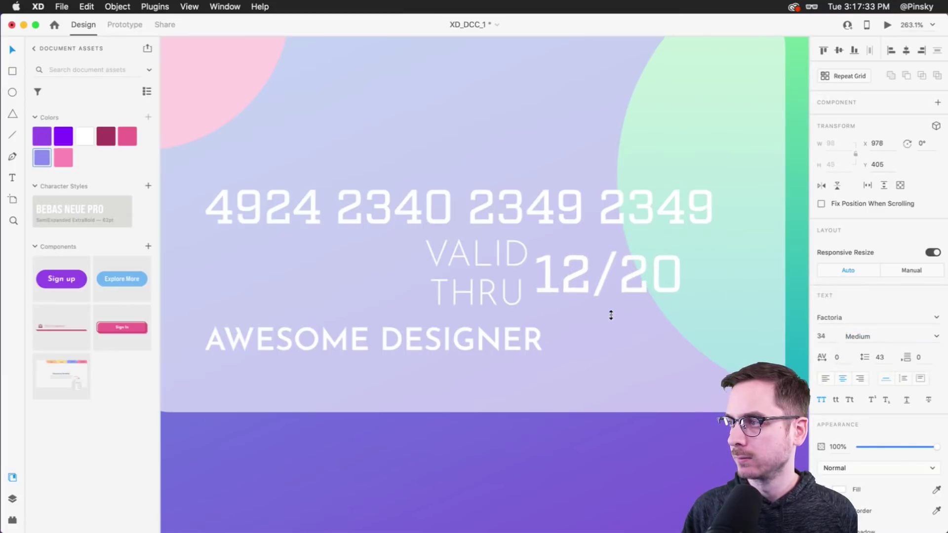
Undo the date's font and size changes for comparison, and redo them
{"action": "key", "text": "super+z"}
{"action": "key", "text": "super+z"}
{"action": "key", "text": "super+z"}
{"action": "key", "text": "super+z"}
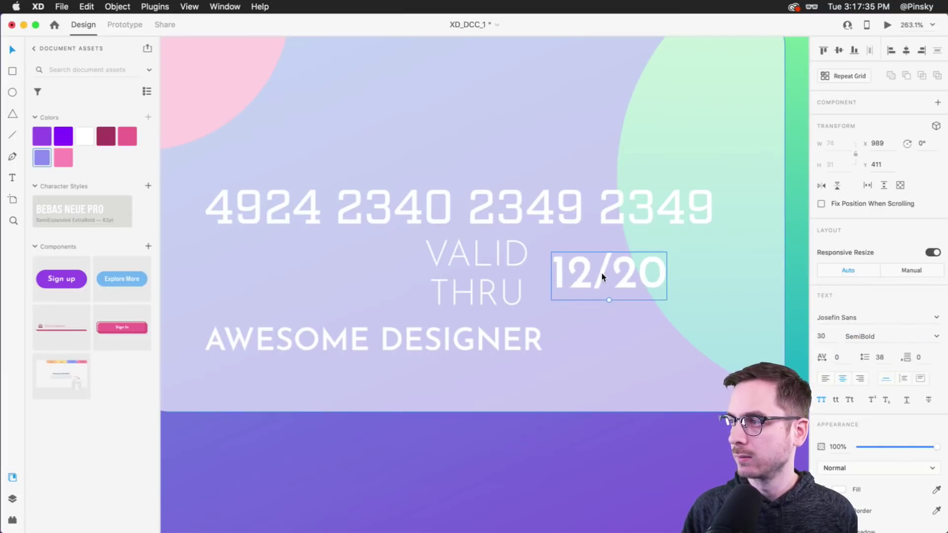
{"action": "key", "text": "super+shift+z"}
{"action": "key", "text": "super+shift+z"}
{"action": "key", "text": "super+shift+z"}
{"action": "key", "text": "super+shift+z"}
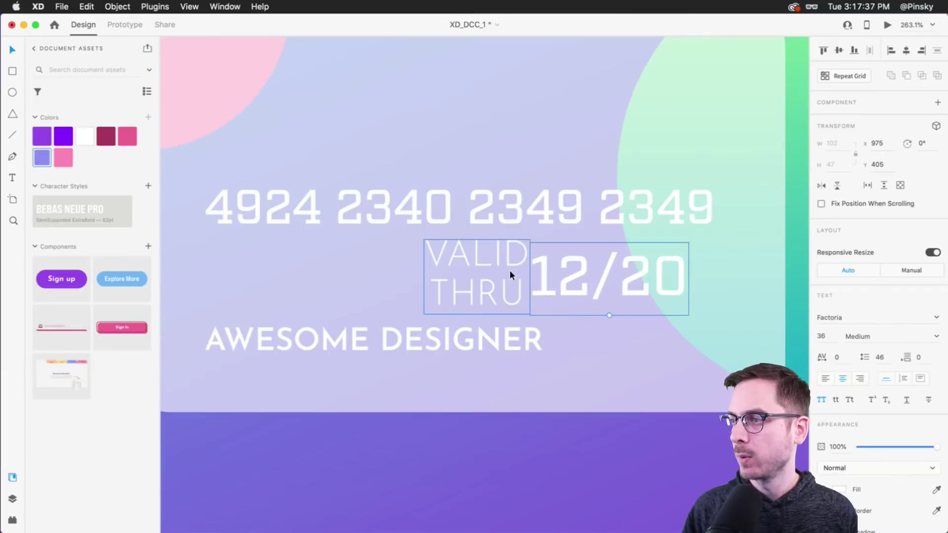
Reduce the "VALID THRU" label to size 17 with a line spacing of 19
{"action": "left_click", "coordinate": [502, 266]}
{"action": "key", "text": "Down"}
{"action": "key", "text": "Down"}
{"action": "key", "text": "Down"}
{"action": "key", "text": "Down"}
{"action": "key", "text": "Down"}
{"action": "key", "text": "Down"}
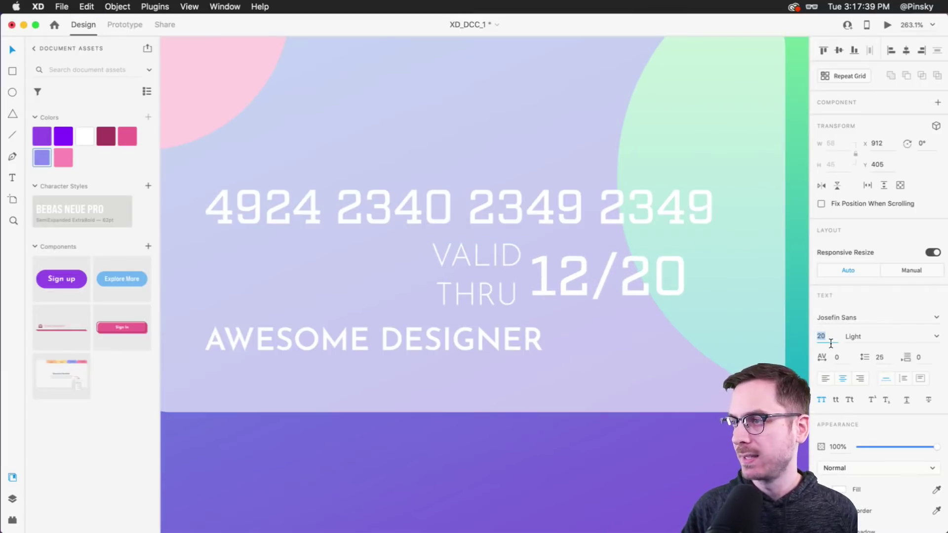
{"action": "left_click", "coordinate": [888, 360]}
{"action": "key", "text": "Down"}
{"action": "key", "text": "Down"}
{"action": "key", "text": "Down"}
{"action": "key", "text": "Down"}
{"action": "key", "text": "Down"}
{"action": "key", "text": "Down"}
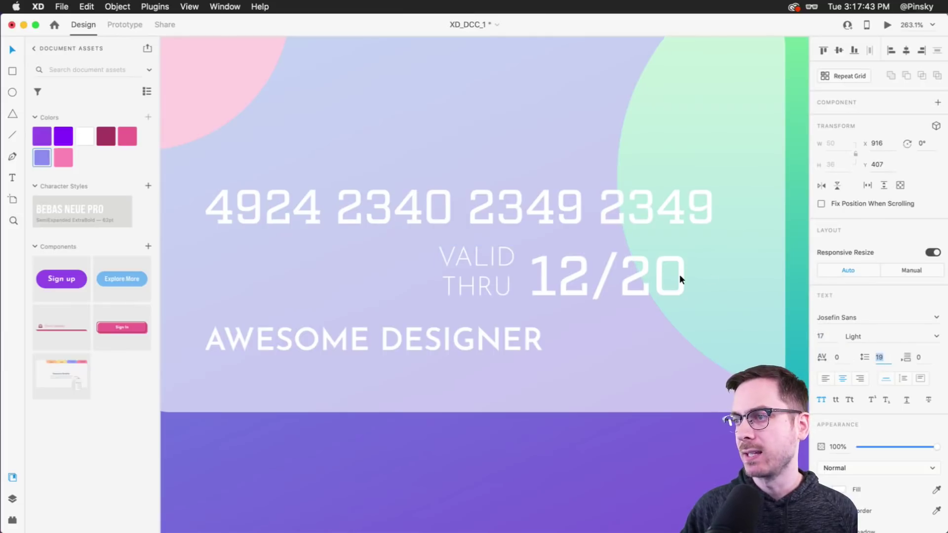
Move the date nearer the "VALID THRU" label, and shift both up together with the card number to Y 356
{"action": "mouse_move", "coordinate": [618, 274]}
{"action": "left_mouse_down"}
{"action": "mouse_move", "coordinate": [549, 260]}
{"action": "mouse_move", "coordinate": [564, 261]}
{"action": "left_mouse_up"}
{"action": "left_click", "coordinate": [482, 257], "text": "shift"}
{"action": "left_click", "coordinate": [532, 197], "text": "shift"}
{"action": "scroll", "coordinate": [532, 198], "scroll_direction": "down", "scroll_amount": 5}
{"action": "left_click_drag", "start_coordinate": [532, 198], "coordinate": [532, 191]}
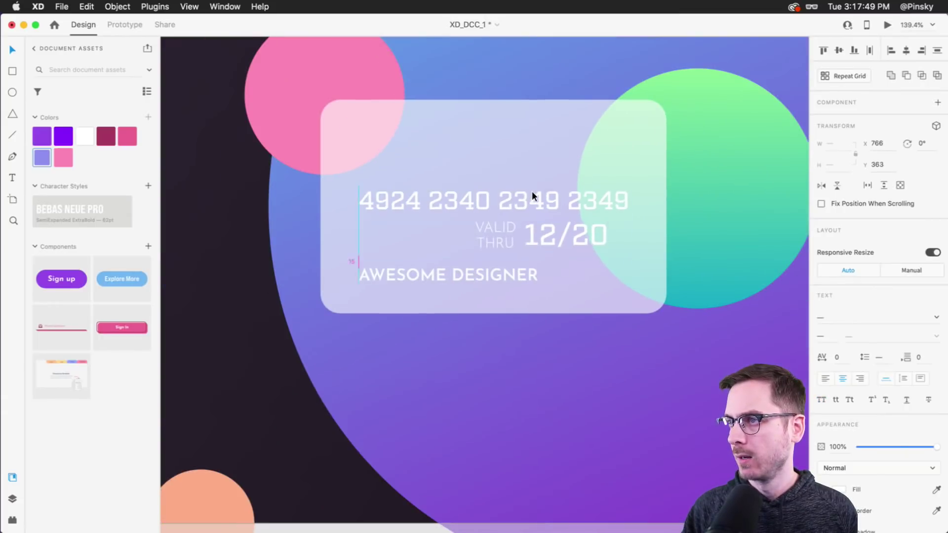
{"action": "key", "text": "Up"}
{"action": "key", "text": "Up"}
{"action": "key", "text": "Up"}
{"action": "key", "text": "Up"}
{"action": "key", "text": "Up"}
{"action": "key", "text": "Up"}
{"action": "key", "text": "Up"}
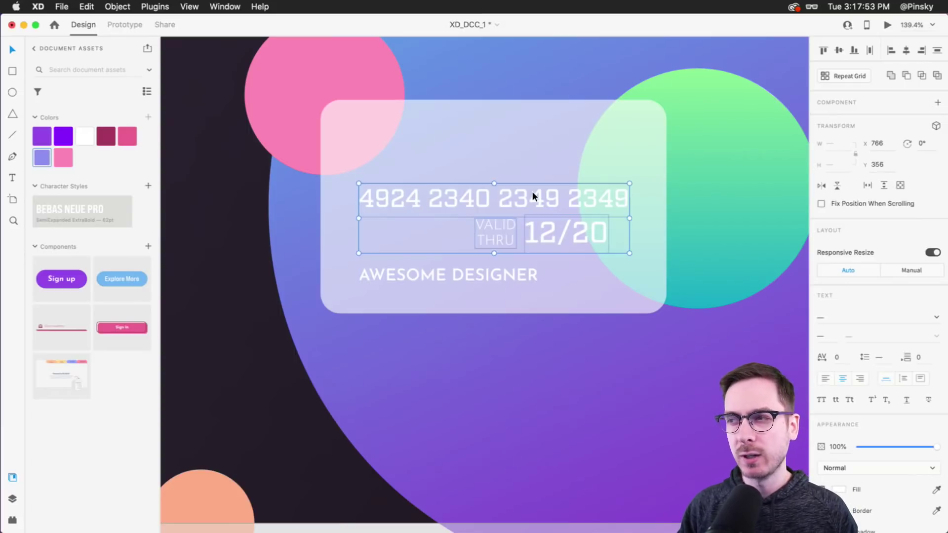
Widen the gaps between the card number's four digit groups with extra spaces
{"action": "left_click", "coordinate": [421, 207]}
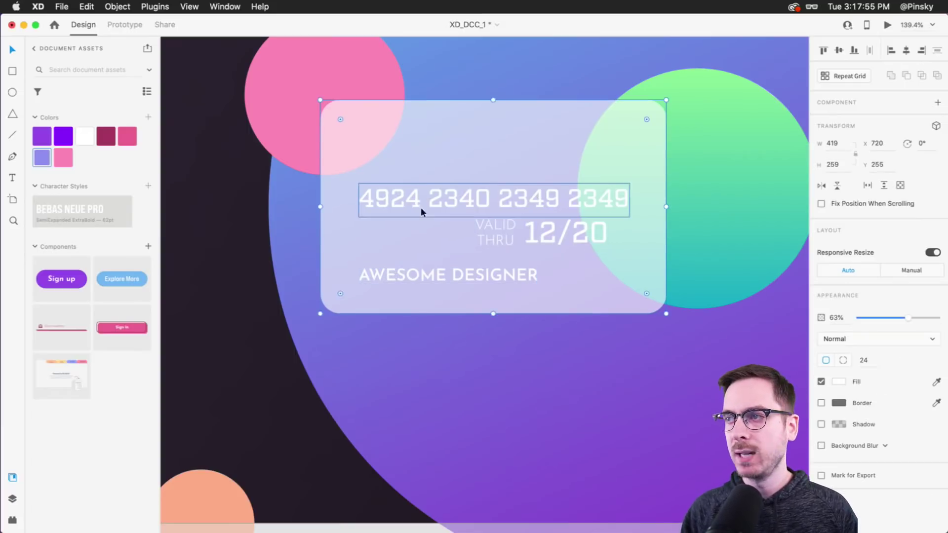
{"action": "double_click", "coordinate": [443, 201]}
{"action": "left_click", "coordinate": [426, 202]}
{"action": "key", "text": "Right"}
{"action": "key", "text": "Right"}
{"action": "key", "text": "Right"}
{"action": "key", "text": "Right"}
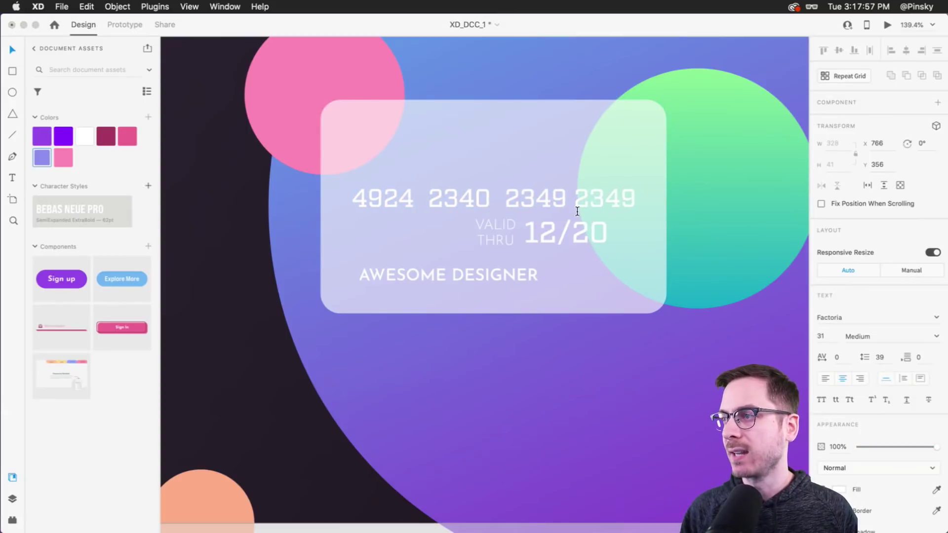
{"action": "key", "text": "Right"}
{"action": "key", "text": "Right"}
{"action": "key", "text": "Right"}
{"action": "key", "text": "Right"}
{"action": "key", "text": "Escape"}
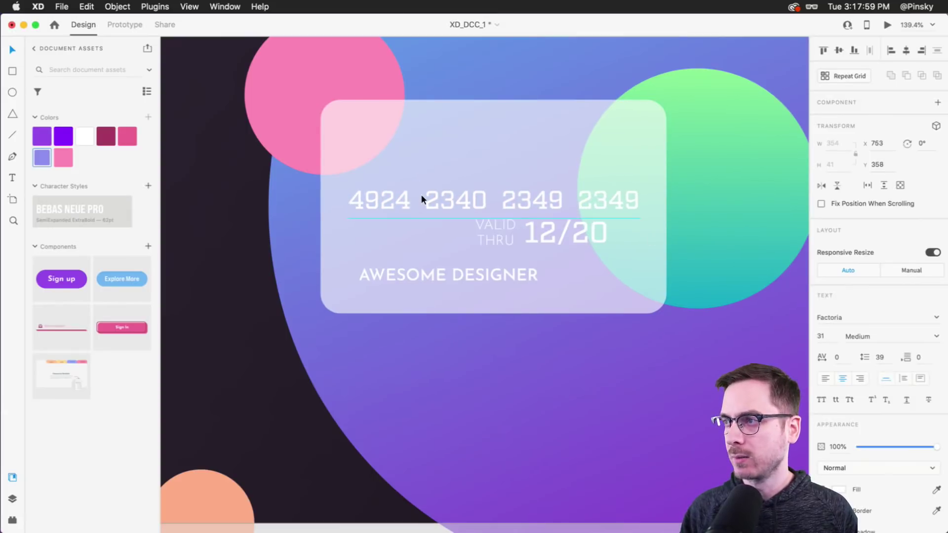
Move the "VALID THRU" label and date together to X 911, Y 399, and align "AWESOME DESIGNER" with the card number at X 753, Y 463
{"action": "left_click", "coordinate": [540, 231]}
{"action": "left_click", "coordinate": [490, 230], "text": "shift"}
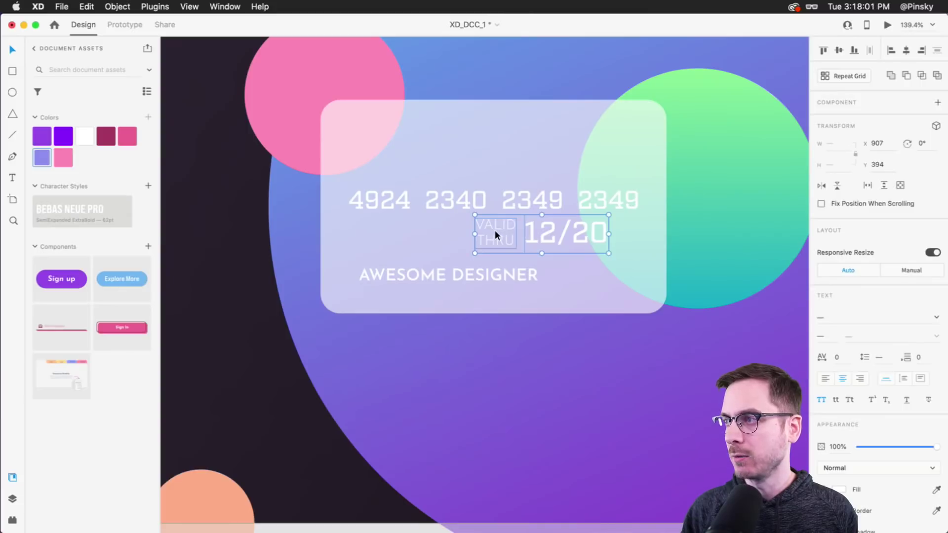
{"action": "left_click_drag", "start_coordinate": [494, 230], "coordinate": [497, 233]}
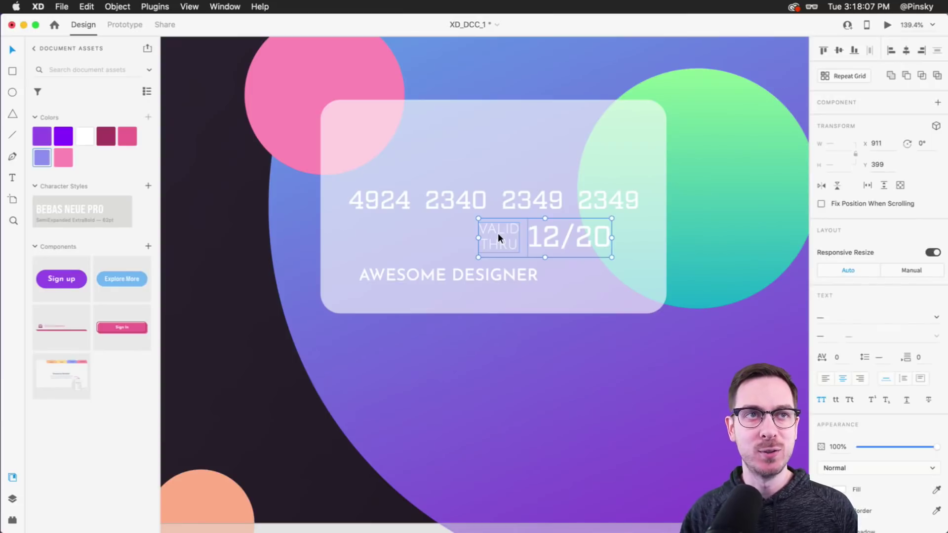
{"action": "left_click_drag", "start_coordinate": [415, 273], "coordinate": [406, 282]}
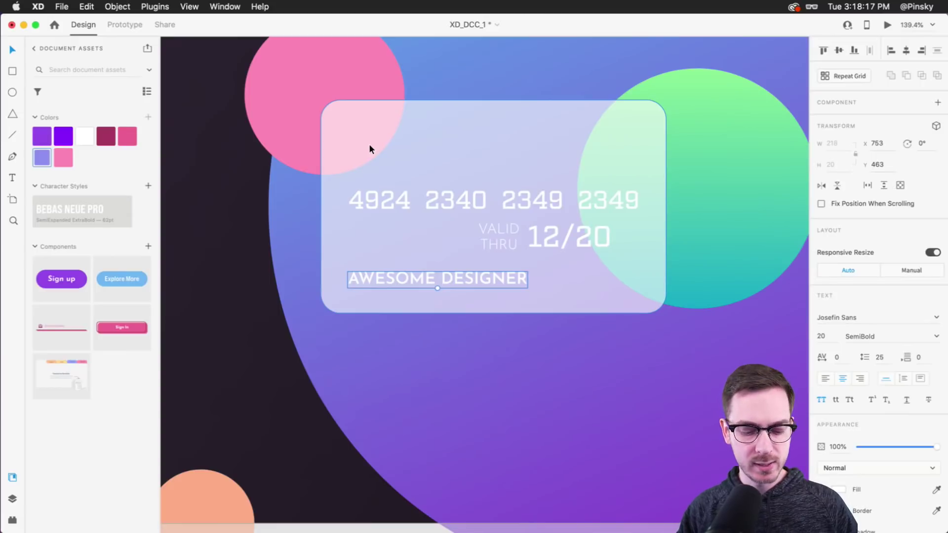
Draw a chip rectangle 63 by 38 above the card number at X 753, Y 308, with corner radius 8 and no border
{"action": "key", "text": "r"}
{"action": "left_click_drag", "start_coordinate": [348, 147], "coordinate": [402, 176]}
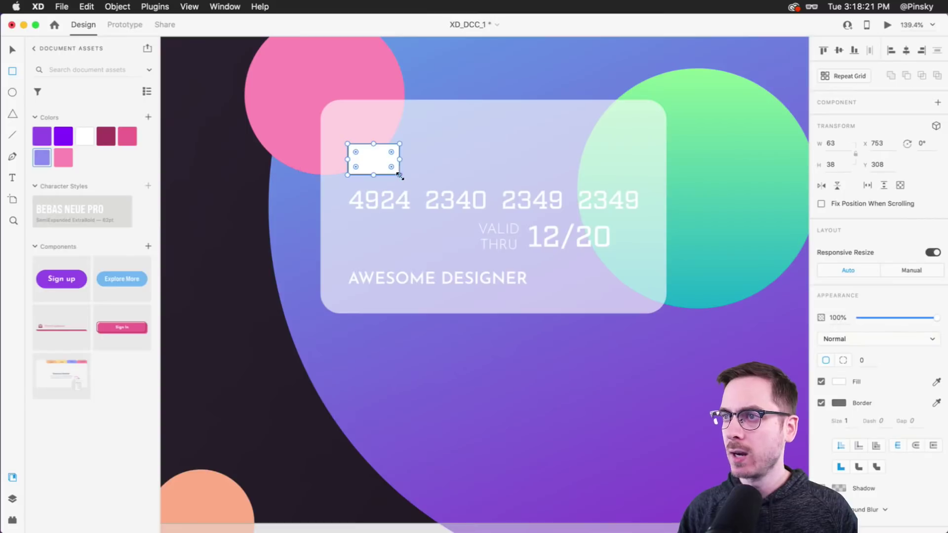
{"action": "scroll", "coordinate": [365, 146], "scroll_direction": "up", "scroll_amount": 3}
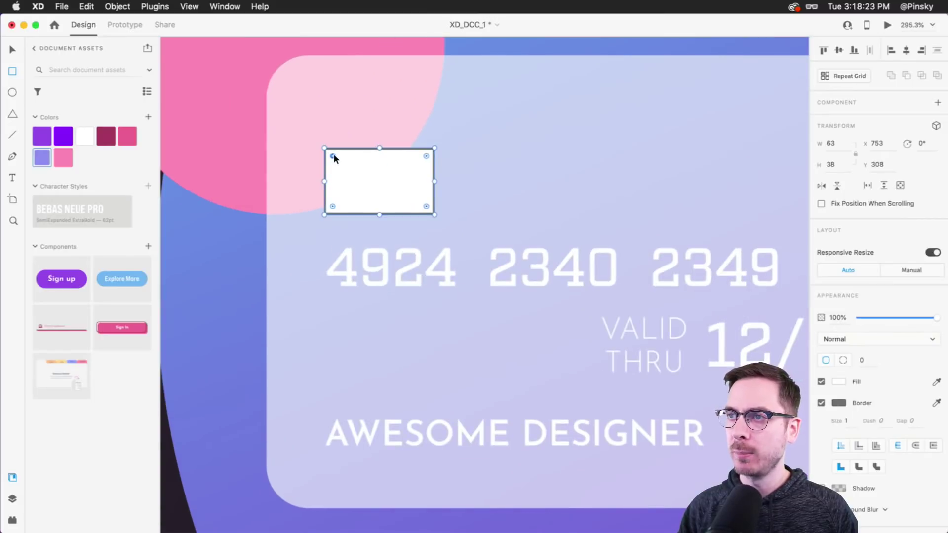
{"action": "left_click_drag", "start_coordinate": [333, 155], "coordinate": [339, 156]}
{"action": "left_click", "coordinate": [822, 402]}
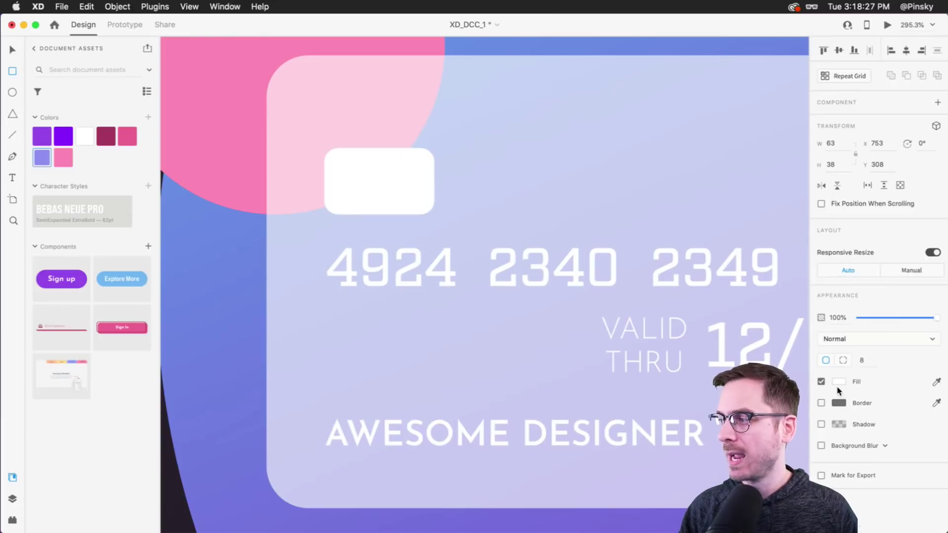
Fill the chip with a diagonal linear gradient running from white to light gray
{"action": "left_click", "coordinate": [840, 383]}
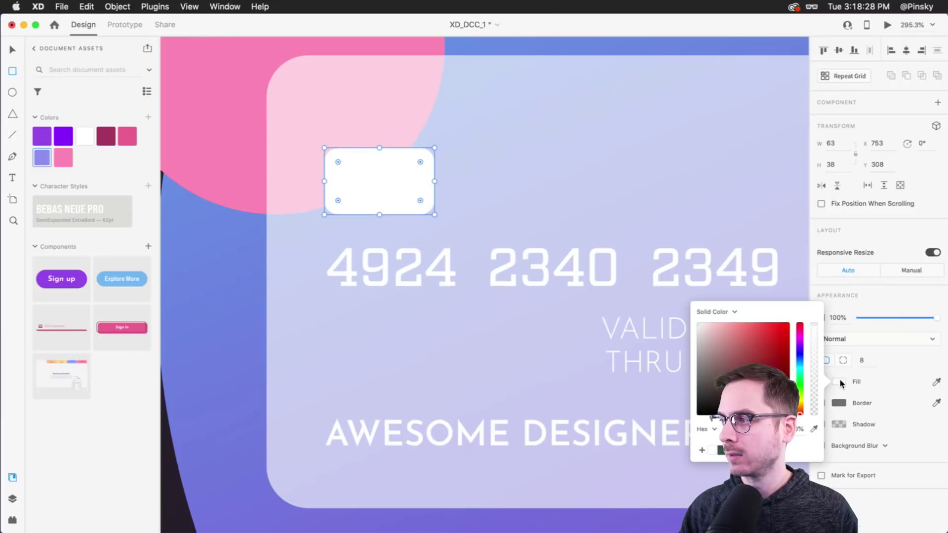
{"action": "left_click", "coordinate": [707, 311]}
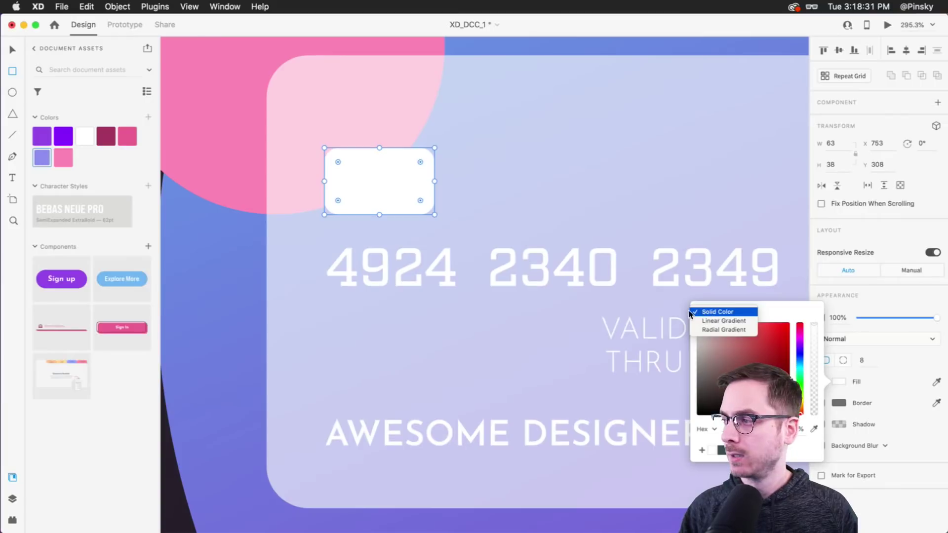
{"action": "left_click", "coordinate": [722, 321]}
{"action": "left_click_drag", "start_coordinate": [381, 146], "coordinate": [338, 148]}
{"action": "left_click_drag", "start_coordinate": [380, 205], "coordinate": [429, 212]}
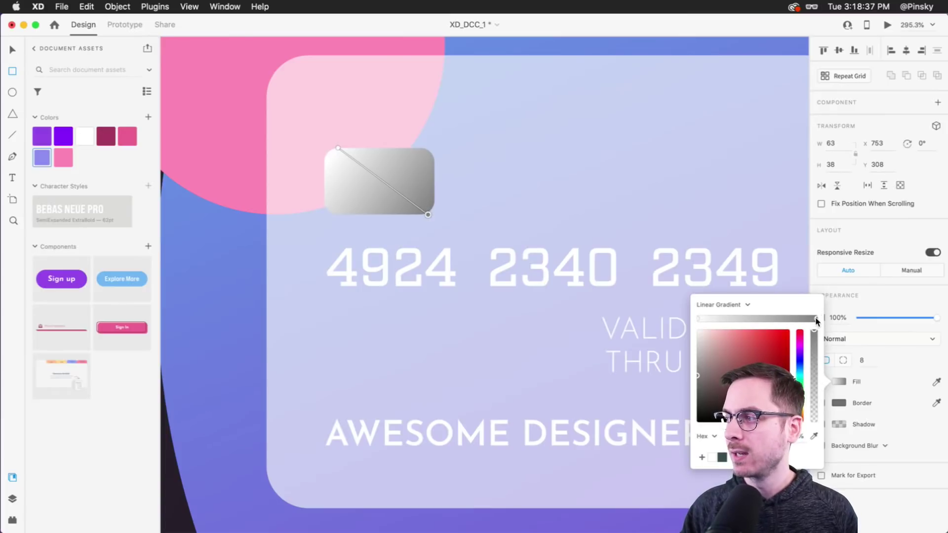
{"action": "left_click", "coordinate": [696, 341]}
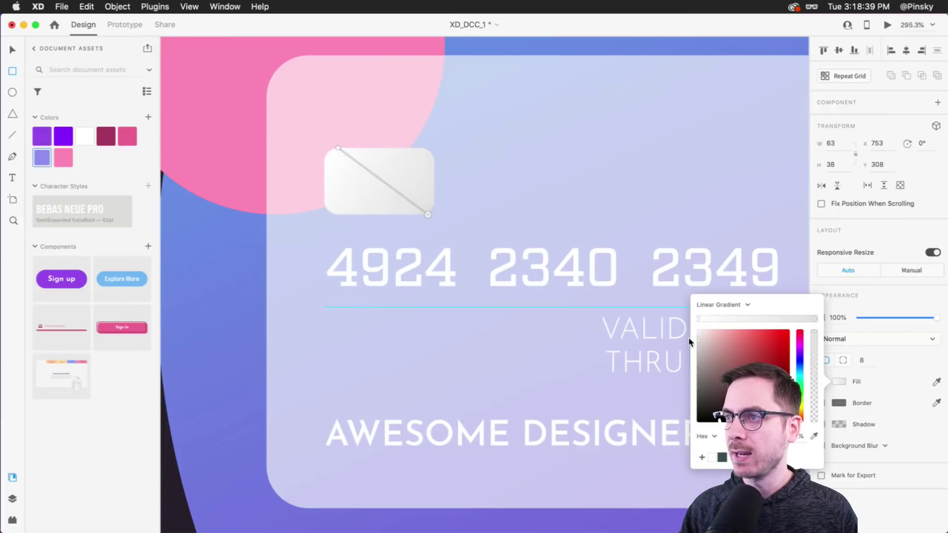
{"action": "left_click", "coordinate": [887, 386]}
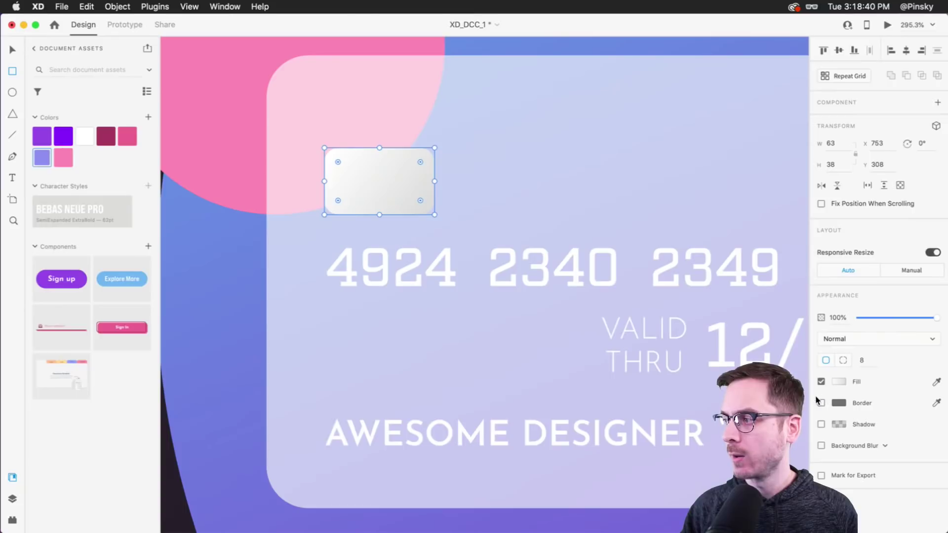
Give the chip a light gray border and narrow the chip to a width of 56
{"action": "left_click", "coordinate": [843, 404]}
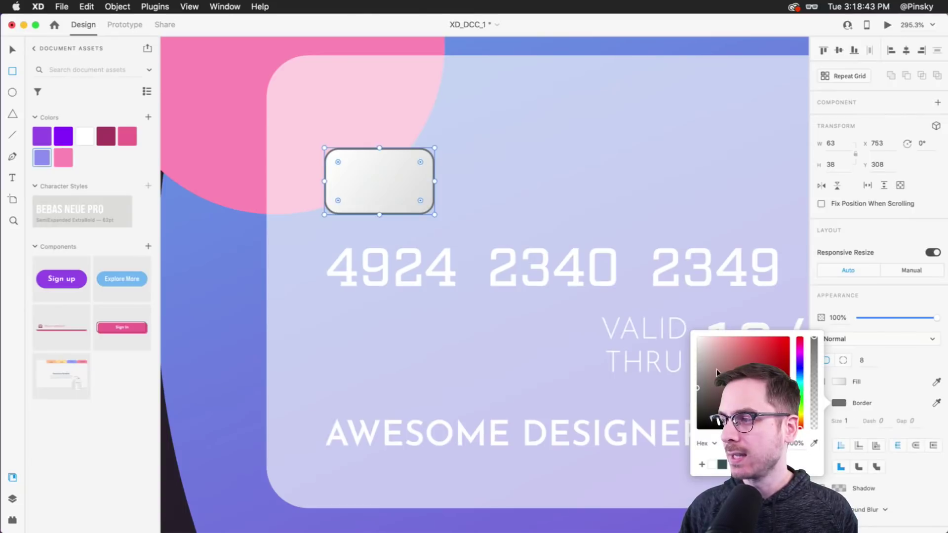
{"action": "left_click_drag", "start_coordinate": [701, 348], "coordinate": [689, 356]}
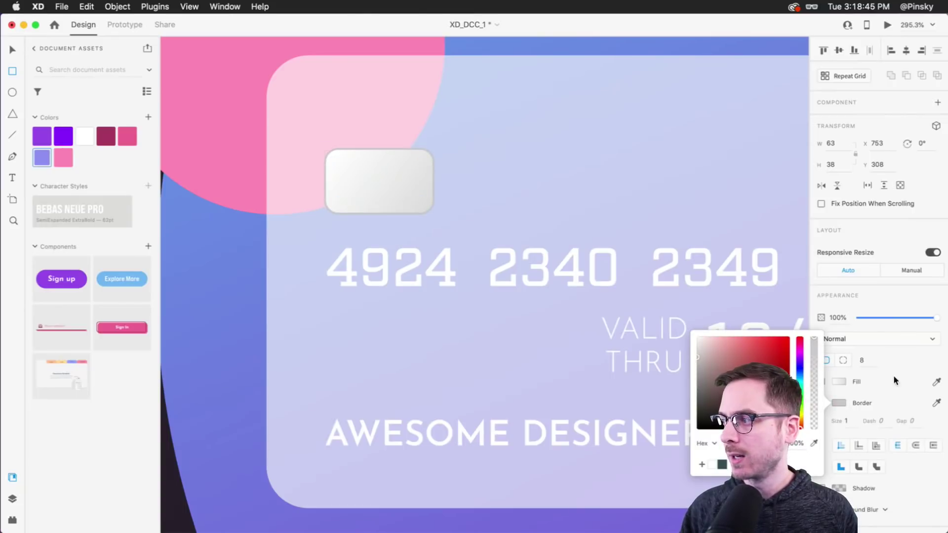
{"action": "left_click", "coordinate": [846, 421]}
{"action": "scroll", "coordinate": [546, 217], "scroll_direction": "down", "scroll_amount": 5}
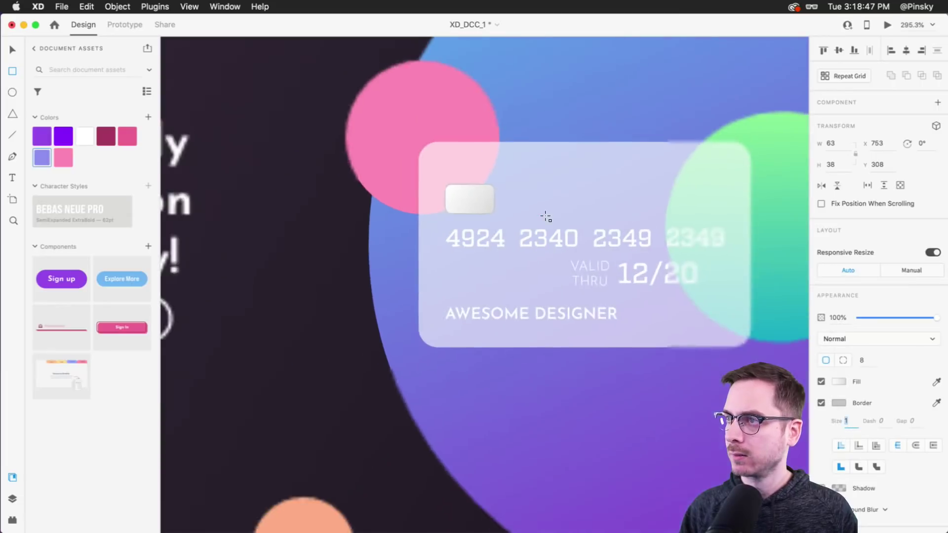
{"action": "scroll", "coordinate": [546, 218], "scroll_direction": "up", "scroll_amount": 5}
{"action": "left_click_drag", "start_coordinate": [449, 186], "coordinate": [439, 188]}
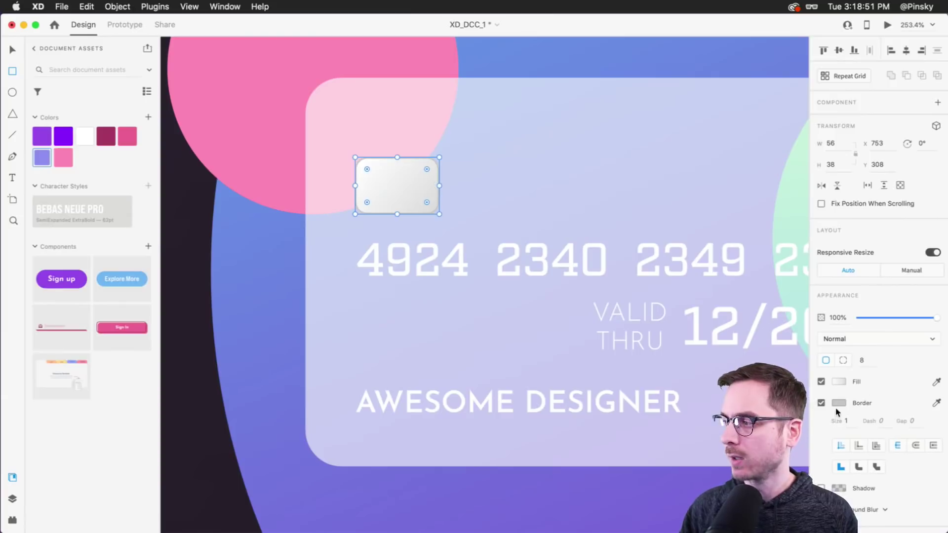
Change the chip's border color to a muted grayish violet
{"action": "left_click", "coordinate": [839, 403]}
{"action": "left_click", "coordinate": [711, 356]}
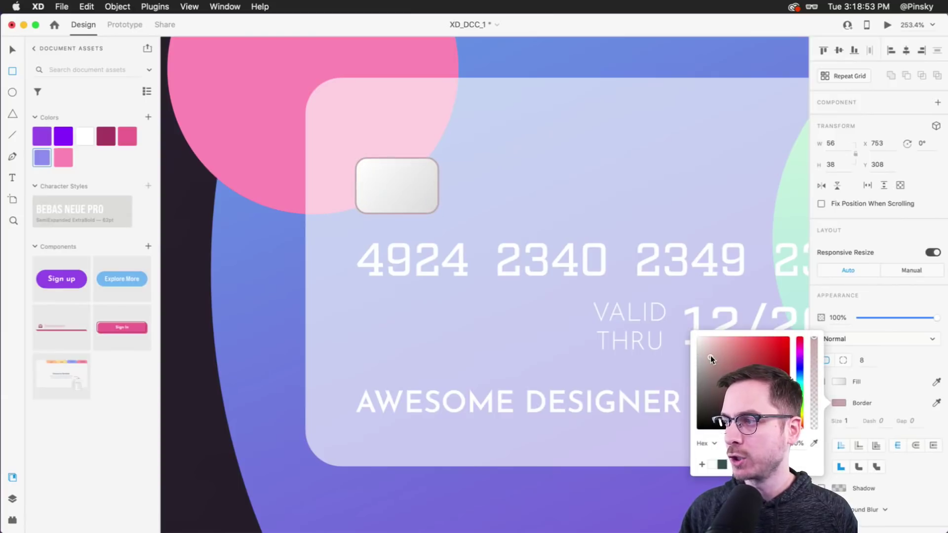
{"action": "left_click", "coordinate": [799, 374]}
{"action": "left_click_drag", "start_coordinate": [799, 372], "coordinate": [796, 364]}
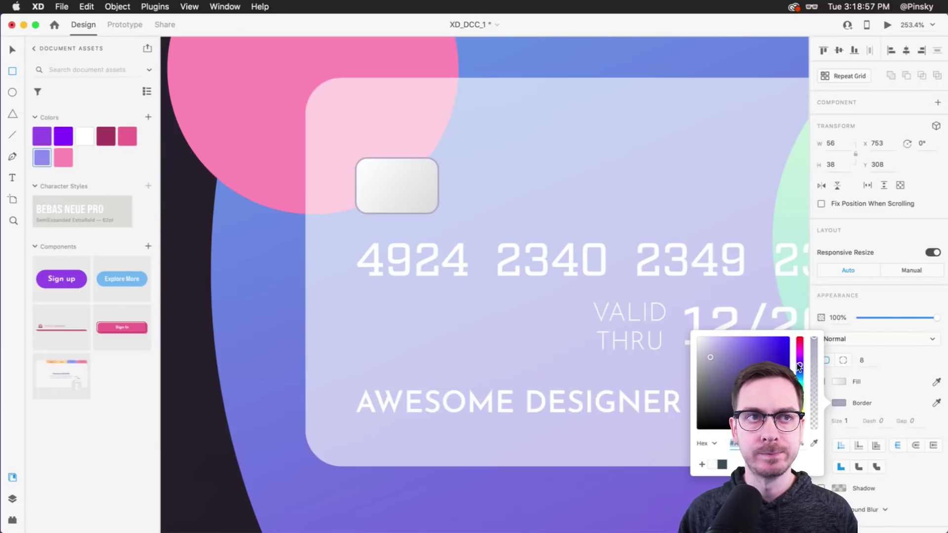
{"action": "key", "text": "super+0"}
Duplicate the "AWESOME DESIGNER" text, change the copy to "ADOBE XD", and place it in the card's upper right corner at X 999, Y 288
{"action": "left_click", "coordinate": [12, 50]}
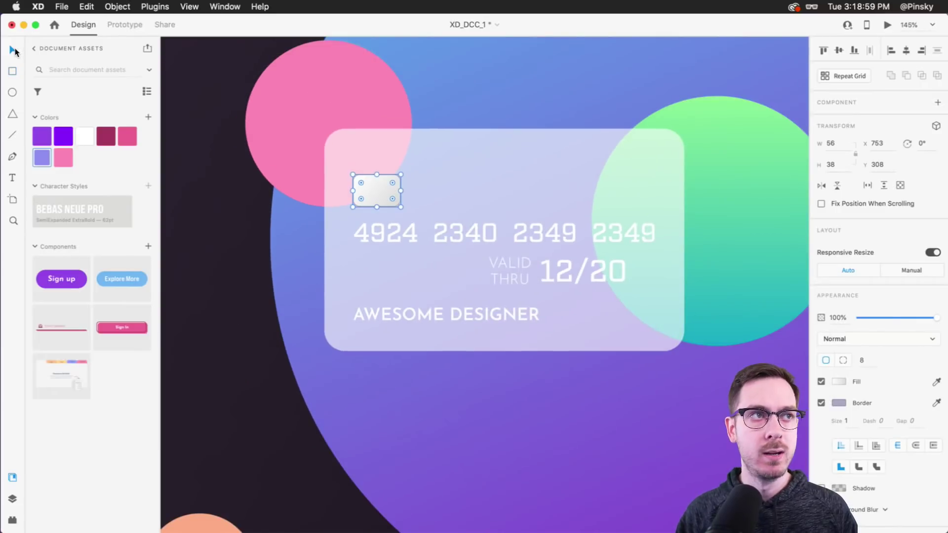
{"action": "scroll", "coordinate": [541, 226], "scroll_direction": "up", "scroll_amount": 1}
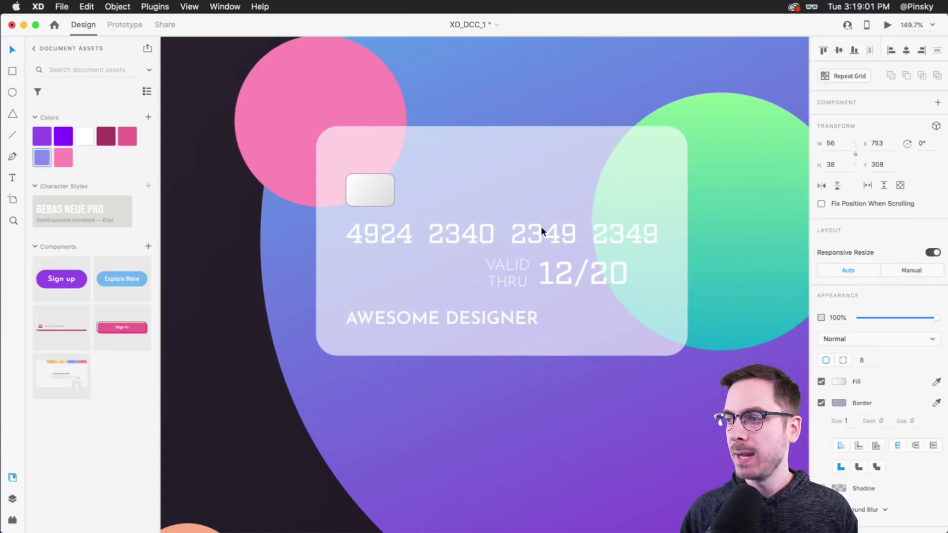
{"action": "left_click_drag", "start_coordinate": [443, 315], "coordinate": [557, 190]}
{"action": "double_click", "coordinate": [558, 190]}
{"action": "key", "text": "super+a"}
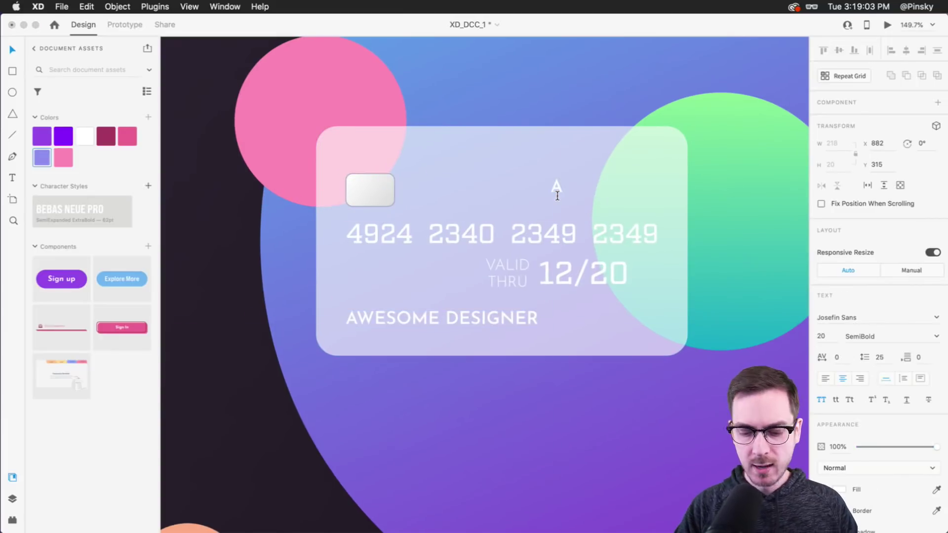
{"action": "type", "text": "ADOBE XD"}
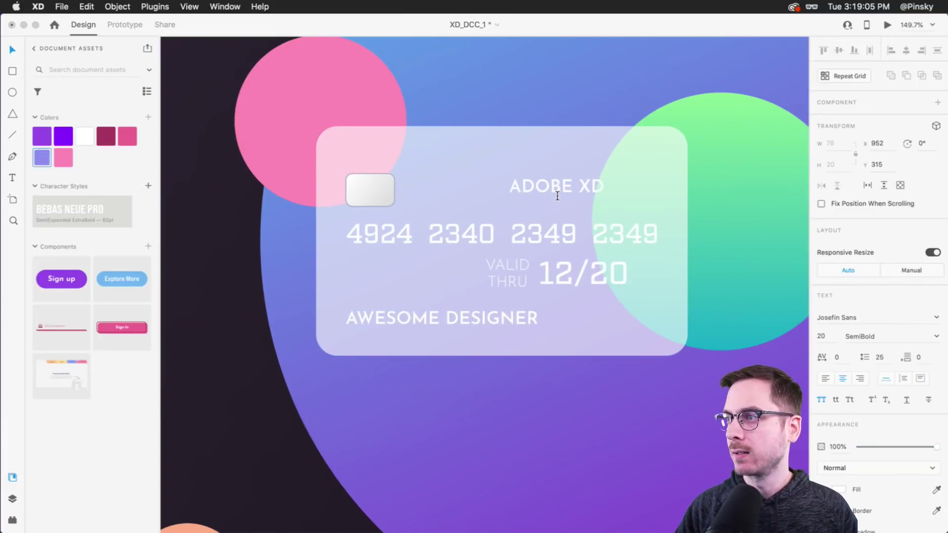
{"action": "key", "text": "Escape"}
{"action": "left_click_drag", "start_coordinate": [576, 182], "coordinate": [633, 156]}
Set the "VALID THRU" label to Regular weight, size 14 and line spacing 16, and nudge it left to X 915
{"action": "scroll", "coordinate": [505, 196], "scroll_direction": "down", "scroll_amount": 5}
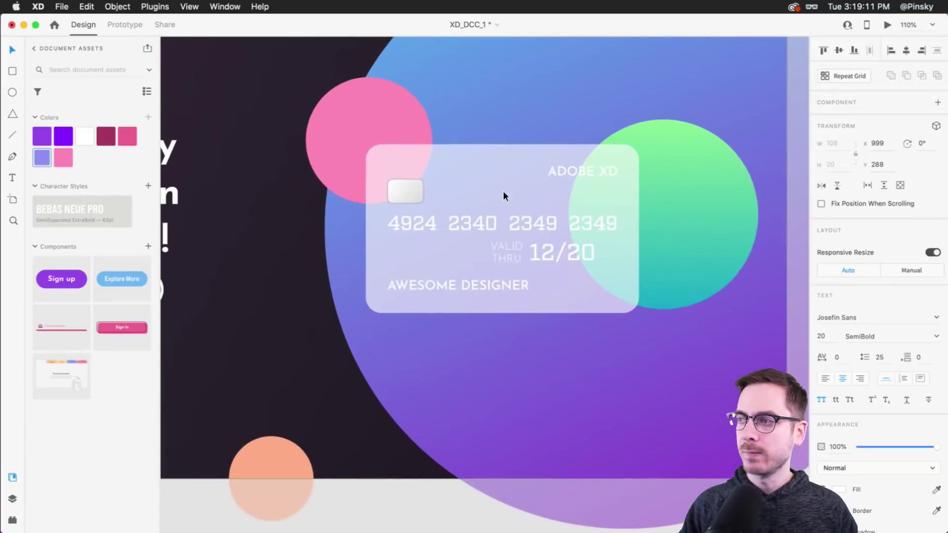
{"action": "left_click", "coordinate": [514, 253]}
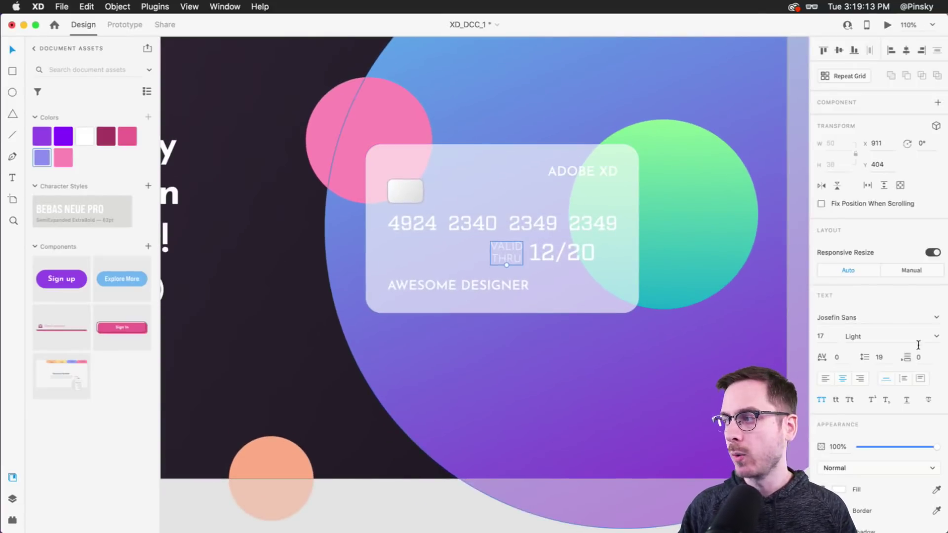
{"action": "left_click", "coordinate": [938, 336]}
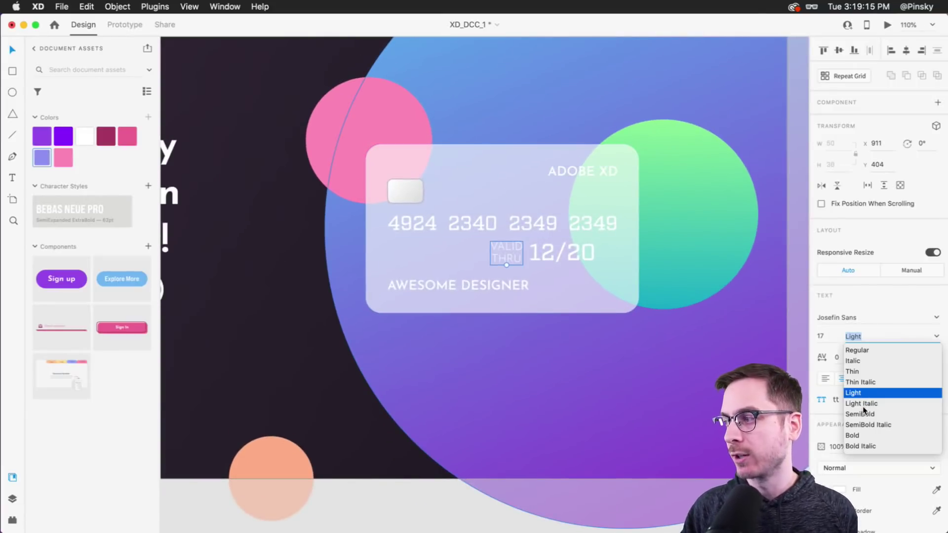
{"action": "left_click", "coordinate": [859, 350]}
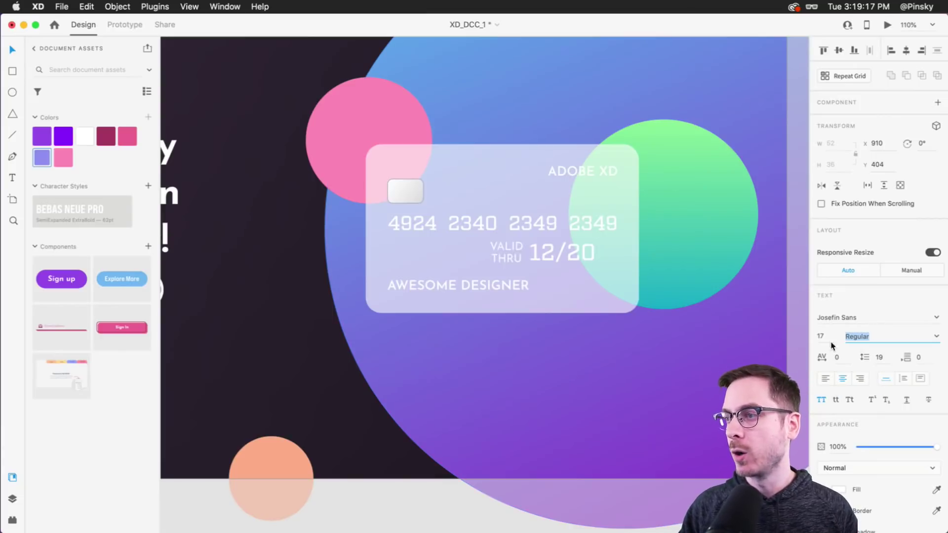
{"action": "left_click", "coordinate": [824, 338]}
{"action": "type", "text": "15"}
{"action": "key", "text": "Return"}
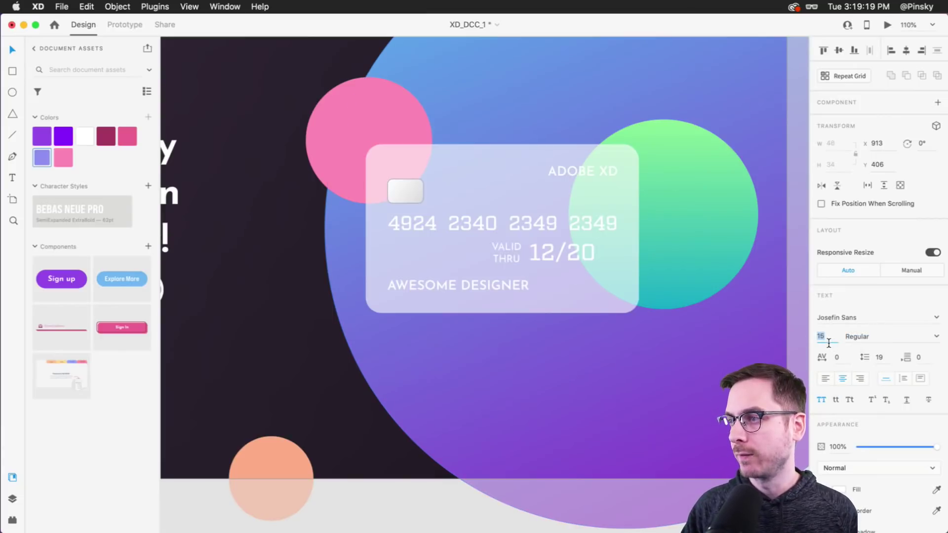
{"action": "key", "text": "Down"}
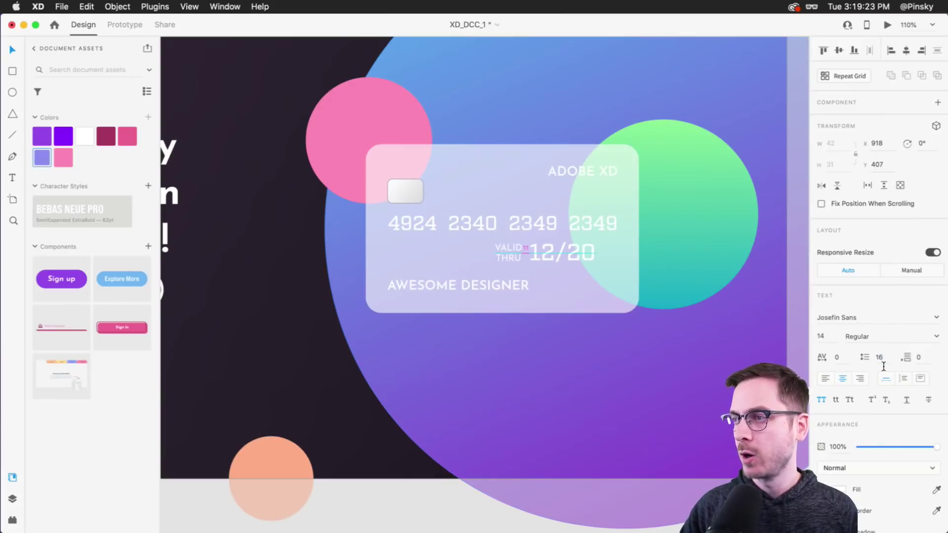
{"action": "key", "text": "Left"}
{"action": "key", "text": "Left"}
{"action": "key", "text": "Left"}
{"action": "key", "text": "Left"}
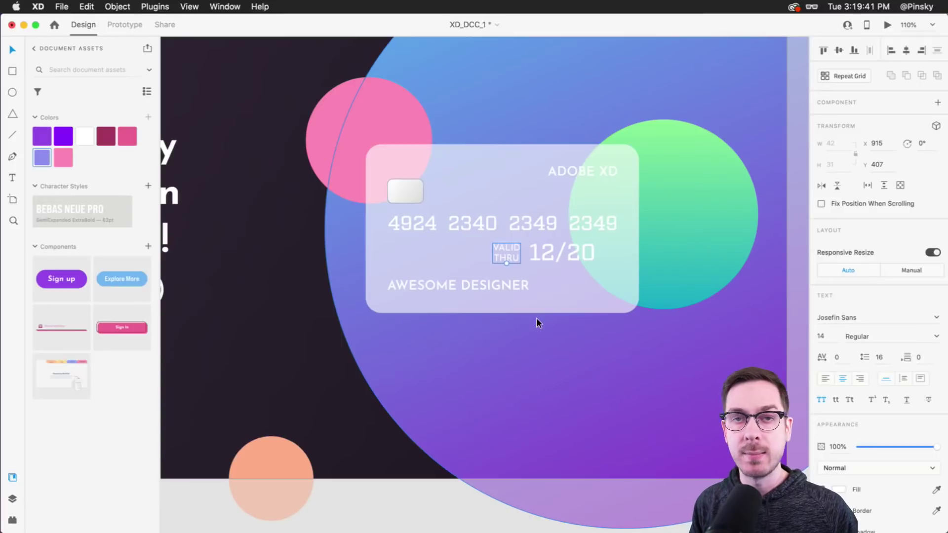
Select the card background, chip and all the card's texts, and turn them into one component
{"action": "left_click", "coordinate": [500, 281], "text": "shift"}
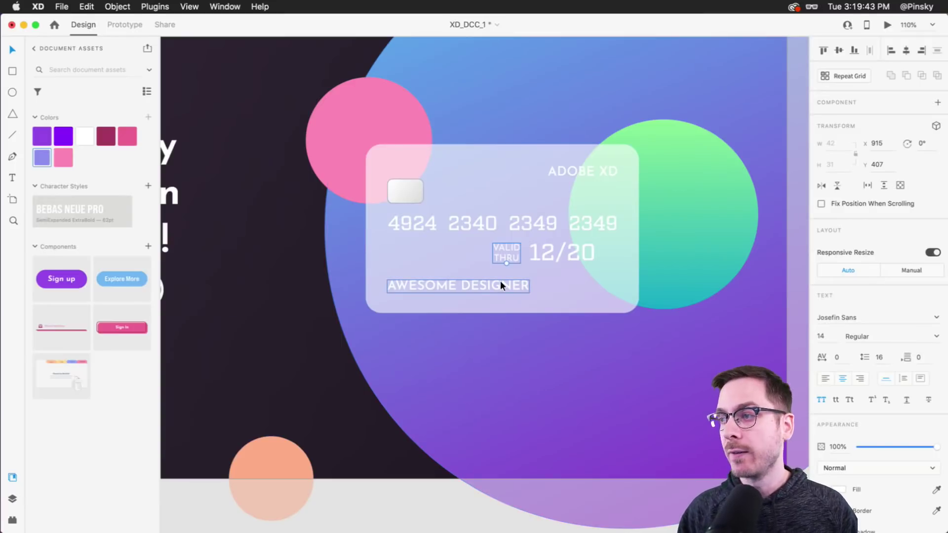
{"action": "left_click", "coordinate": [531, 261], "text": "shift"}
{"action": "left_click", "coordinate": [480, 226], "text": "shift"}
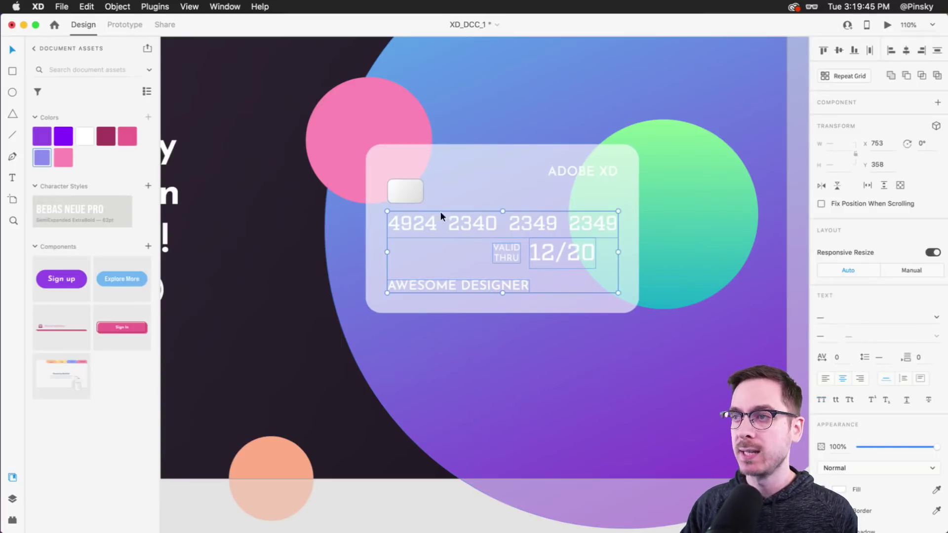
{"action": "left_click", "coordinate": [410, 193], "text": "shift"}
{"action": "left_click", "coordinate": [581, 169], "text": "shift"}
{"action": "left_click", "coordinate": [461, 150], "text": "shift"}
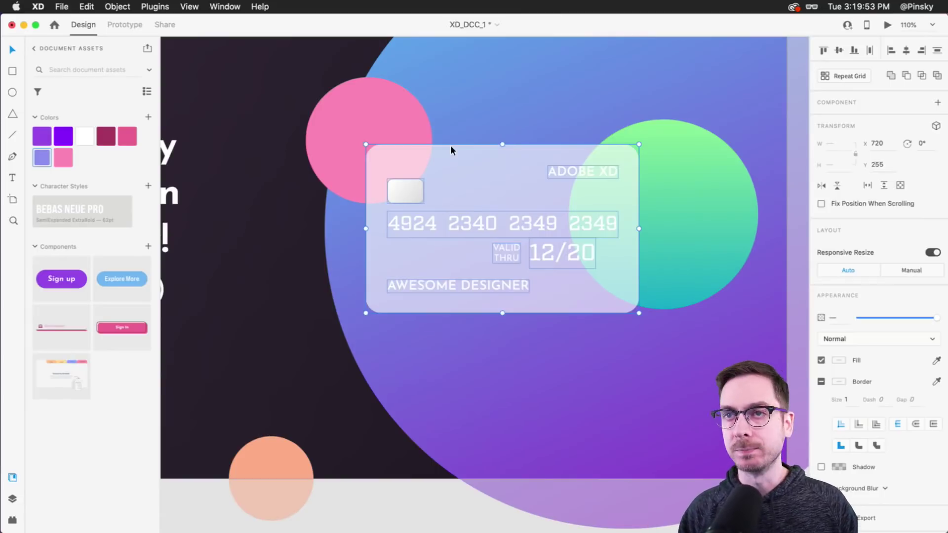
{"action": "left_click_drag", "start_coordinate": [472, 171], "coordinate": [550, 208]}
{"action": "key", "text": "super+z"}
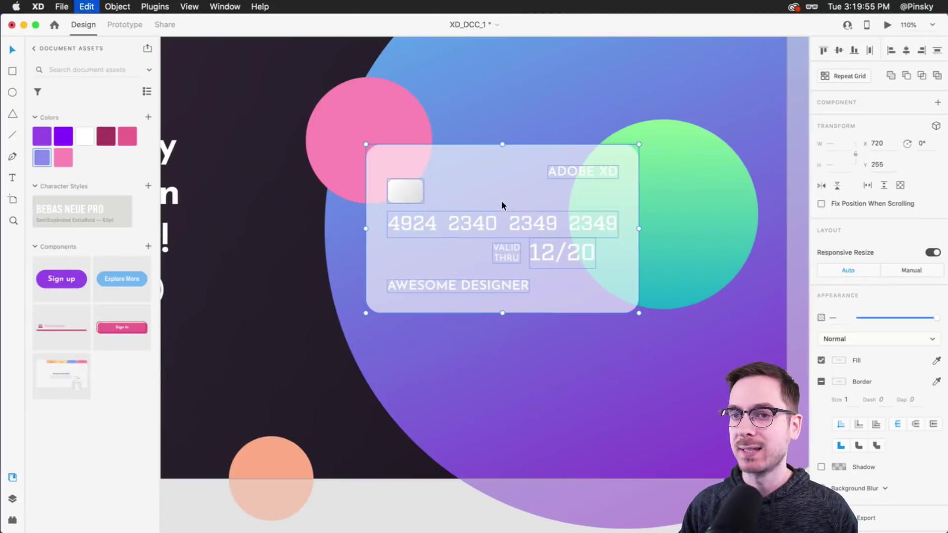
{"action": "left_click", "coordinate": [148, 247]}
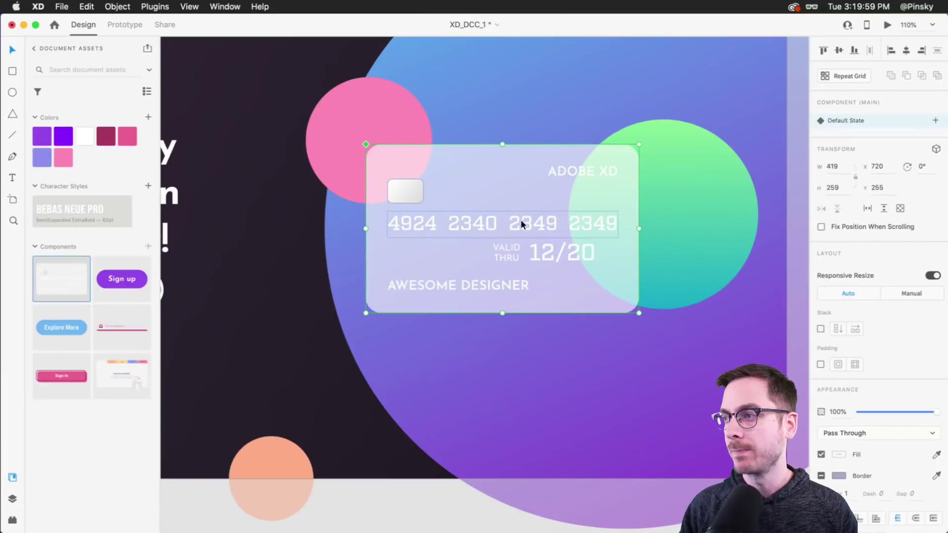
Try moving the card component, undo the move, and show the landing page's layers
{"action": "left_click_drag", "start_coordinate": [515, 221], "coordinate": [533, 229]}
{"action": "key", "text": "super+z"}
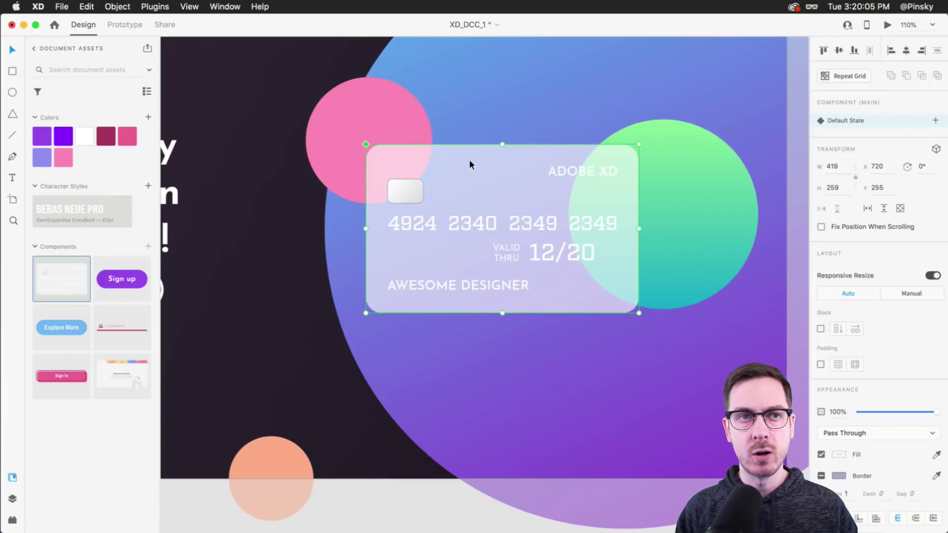
{"action": "key", "text": "super+y"}
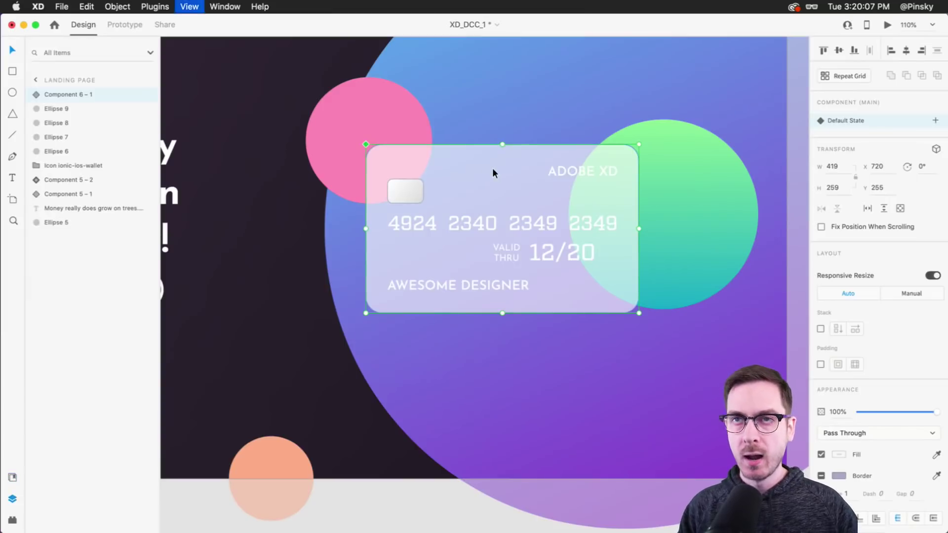
Set the card background rectangle to 100% opacity and give it a background blur with an amount of 22
{"action": "double_click", "coordinate": [490, 168]}
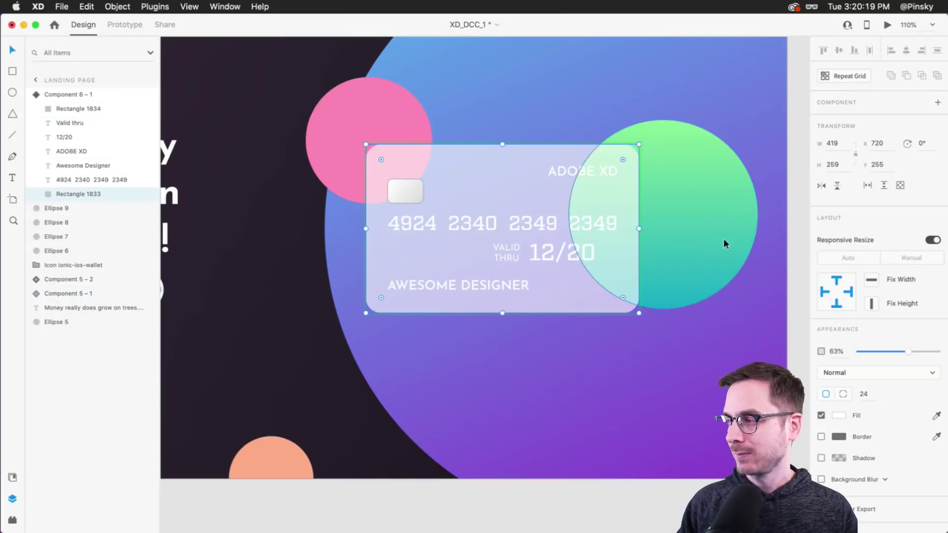
{"action": "left_click_drag", "start_coordinate": [908, 351], "coordinate": [945, 355]}
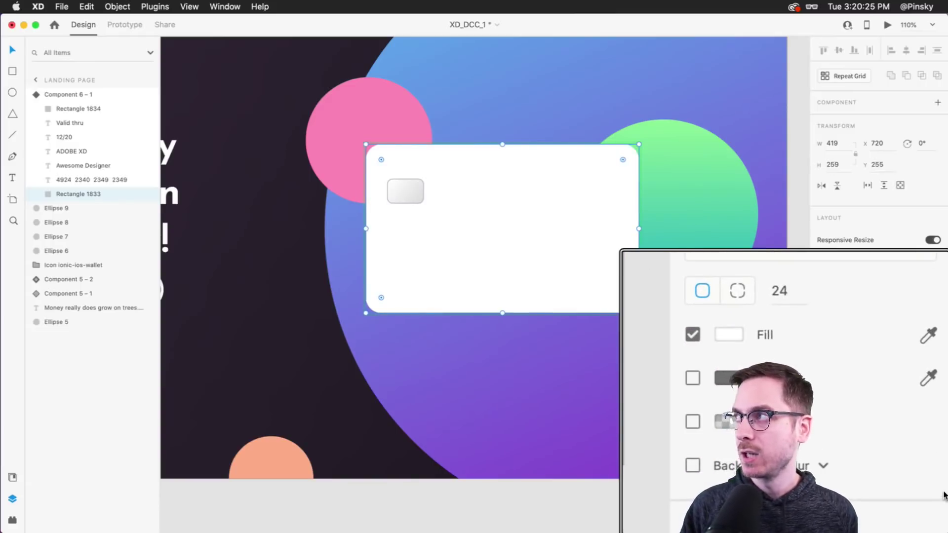
{"action": "left_click", "coordinate": [821, 479]}
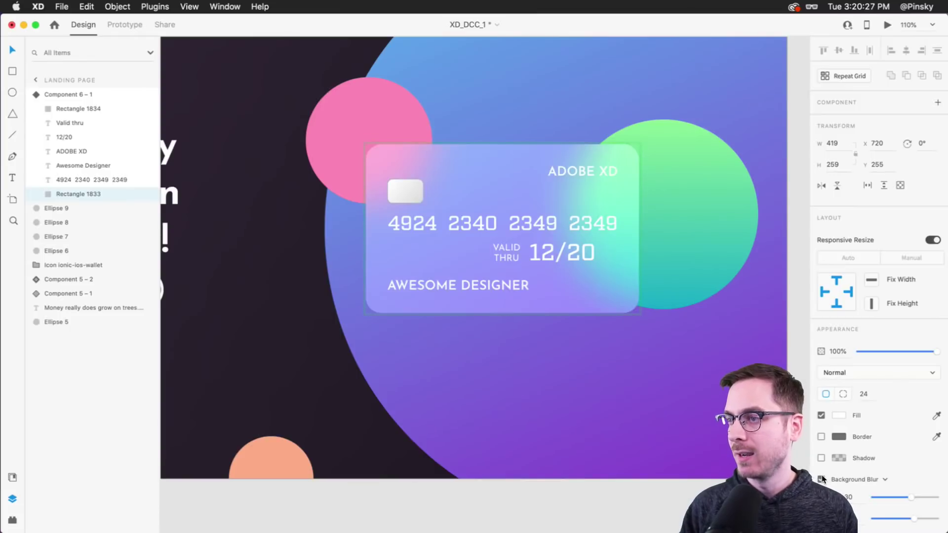
{"action": "scroll", "coordinate": [918, 476], "scroll_direction": "down", "scroll_amount": 1}
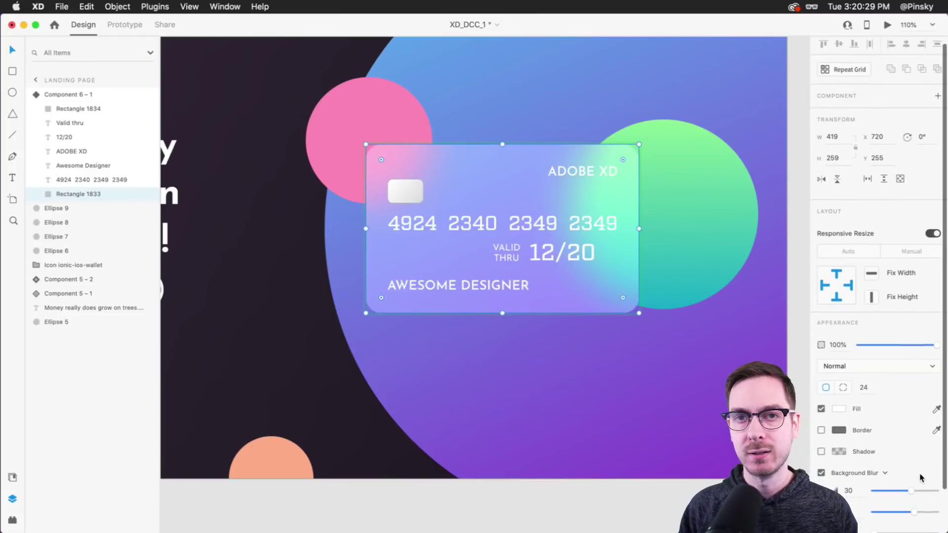
{"action": "left_click_drag", "start_coordinate": [912, 491], "coordinate": [901, 491]}
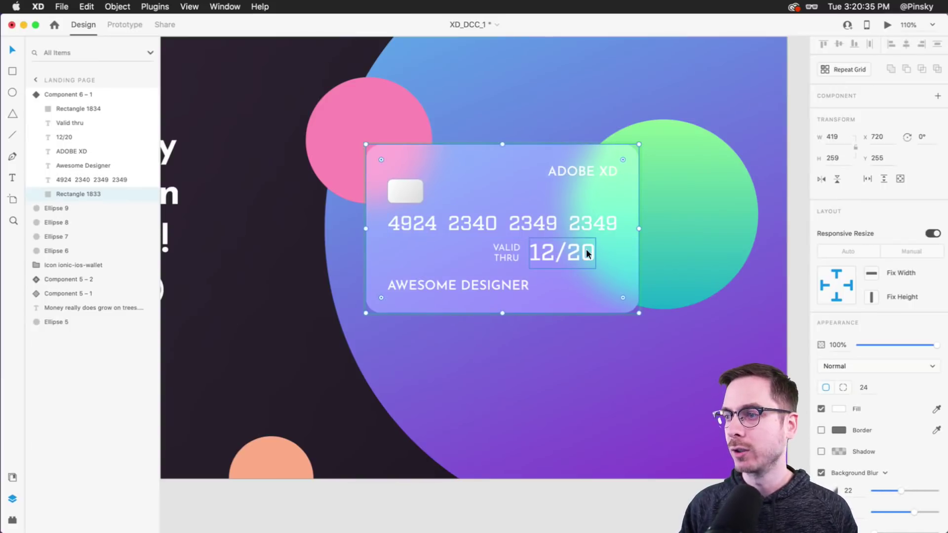
Add a size 1 border to the card background in a mostly transparent pale lavender, and return to the whole card component
{"action": "left_click", "coordinate": [821, 431]}
{"action": "left_click", "coordinate": [839, 430]}
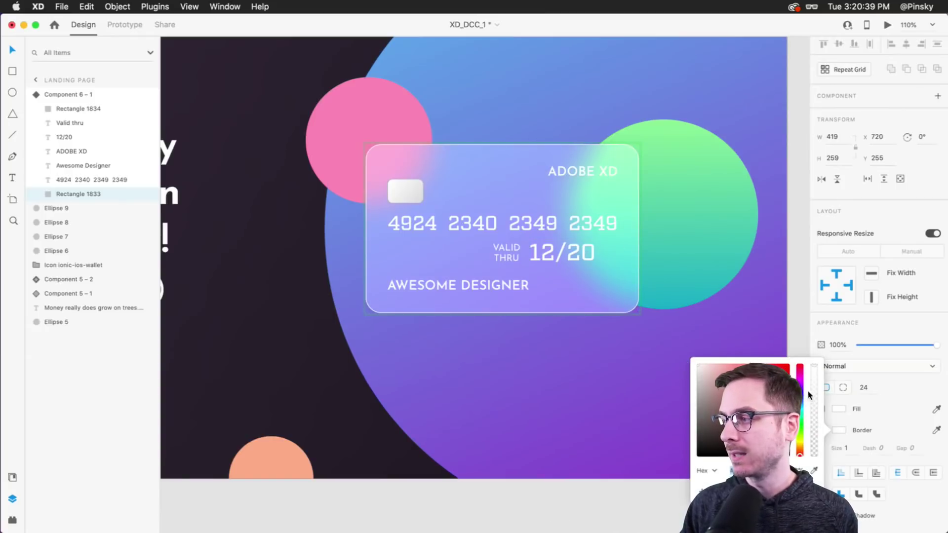
{"action": "left_click_drag", "start_coordinate": [810, 396], "coordinate": [815, 451]}
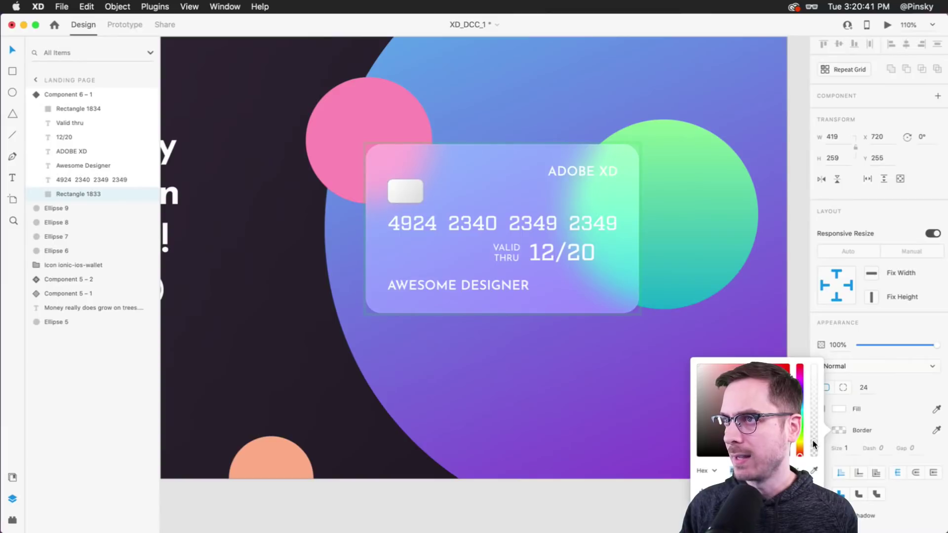
{"action": "left_click", "coordinate": [733, 471]}
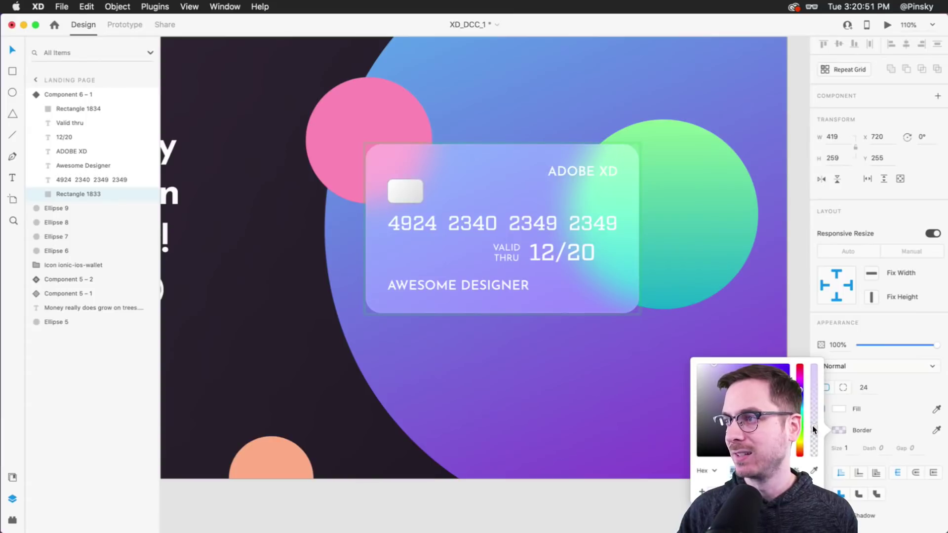
{"action": "left_click", "coordinate": [515, 226]}
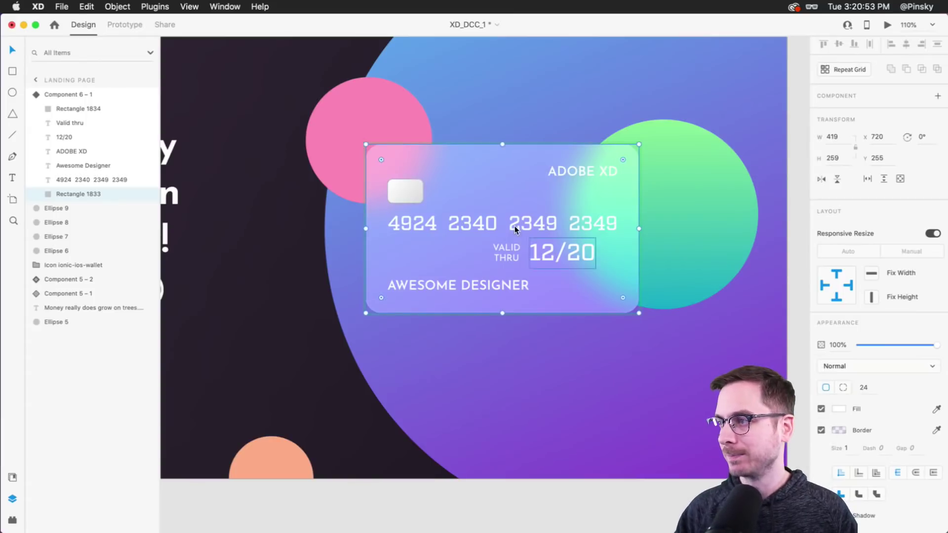
{"action": "key", "text": "Escape"}
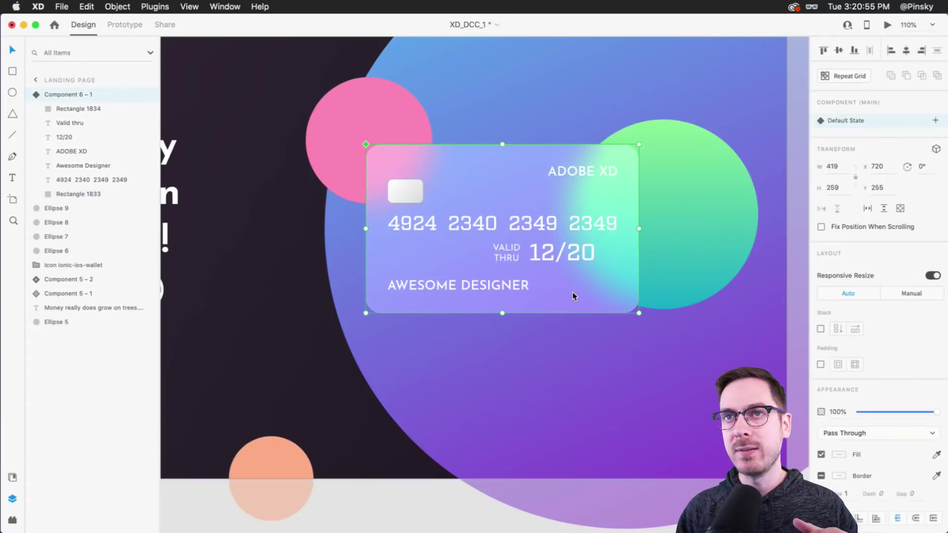
Turn on 3D transforms for the card, tilt it 28° and -20° in perspective, and bring it forward to a depth of about 144
{"action": "left_click_drag", "start_coordinate": [561, 282], "coordinate": [568, 294]}
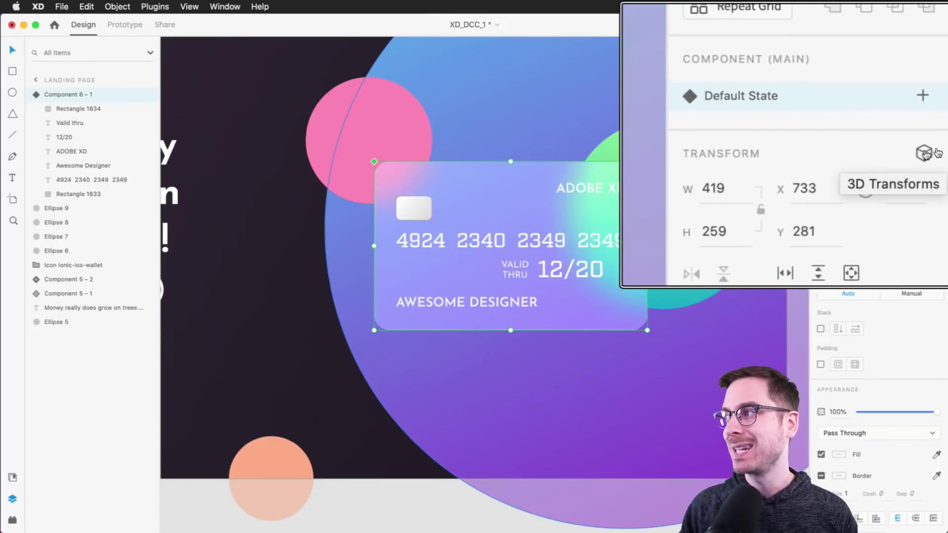
{"action": "left_click", "coordinate": [936, 149]}
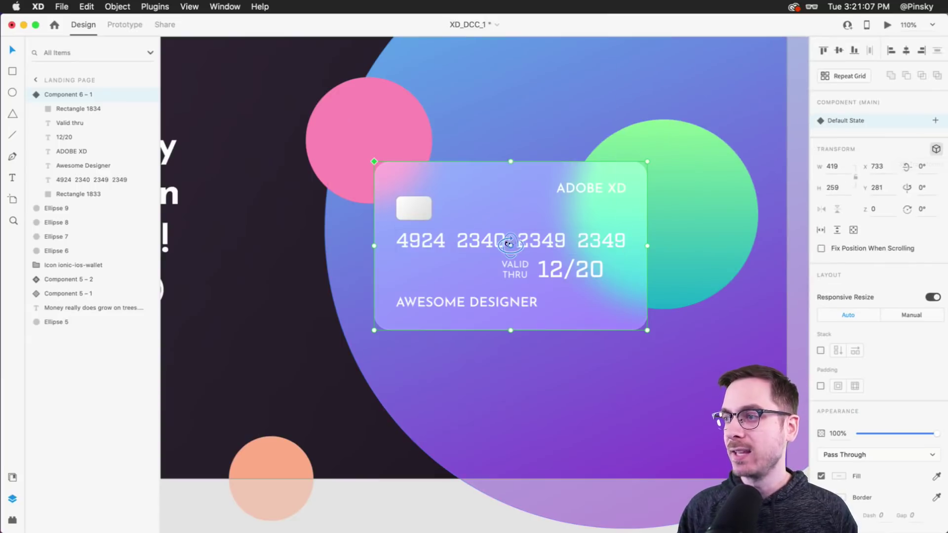
{"action": "left_click_drag", "start_coordinate": [515, 254], "coordinate": [502, 221]}
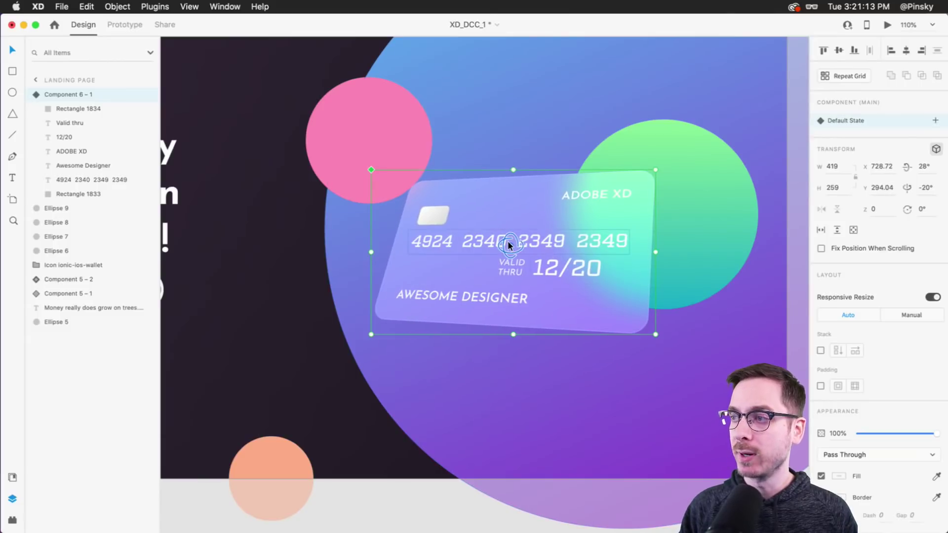
{"action": "left_click_drag", "start_coordinate": [508, 242], "coordinate": [508, 300]}
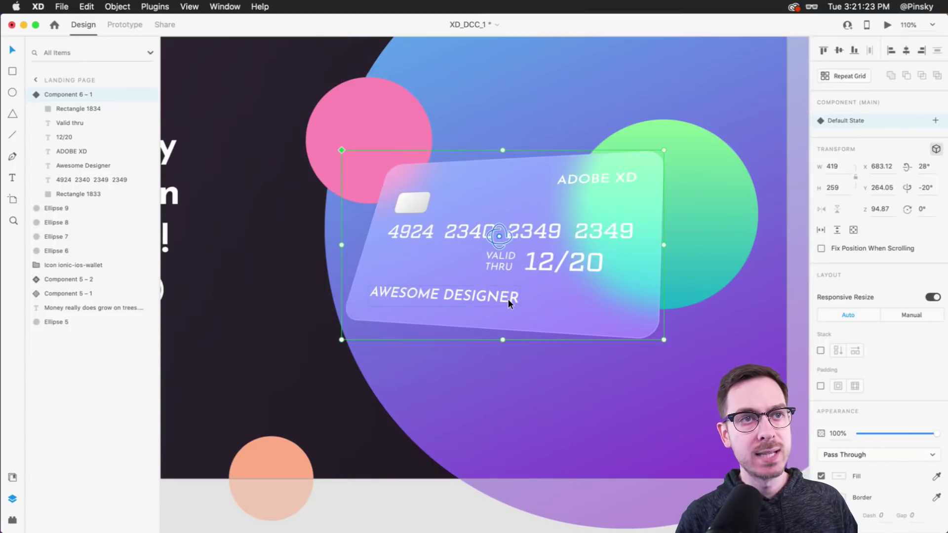
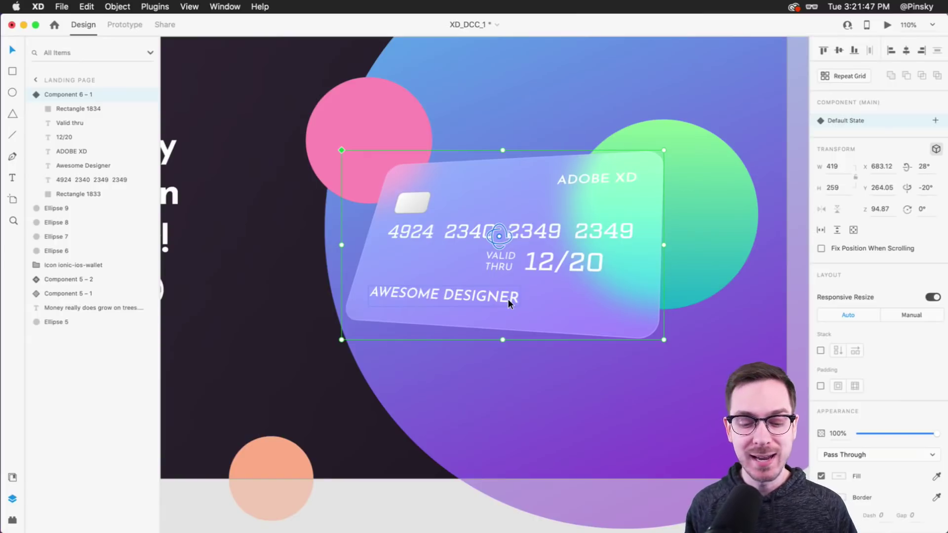
{"action": "scroll", "coordinate": [507, 298], "scroll_direction": "down", "scroll_amount": 5}
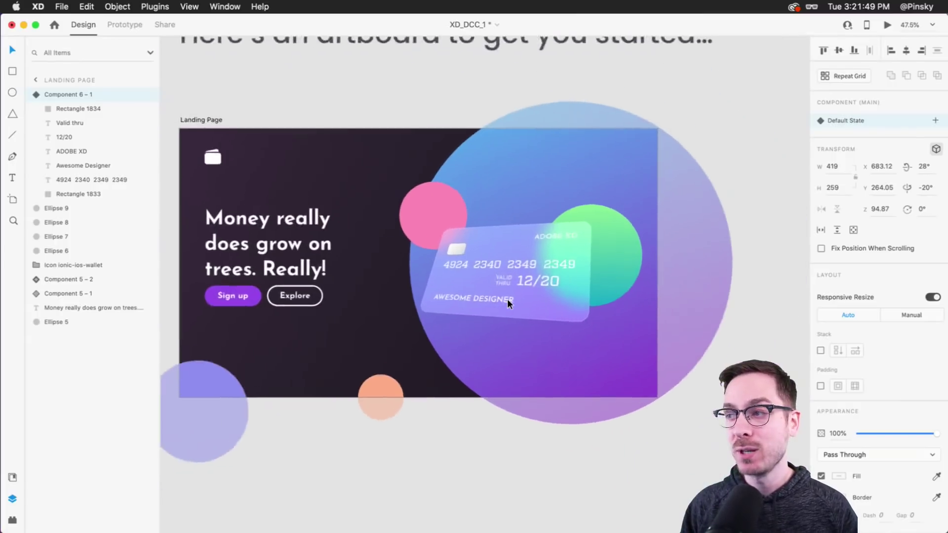
{"action": "scroll", "coordinate": [508, 298], "scroll_direction": "up", "scroll_amount": 4}
{"action": "left_click_drag", "start_coordinate": [556, 273], "coordinate": [514, 266]}
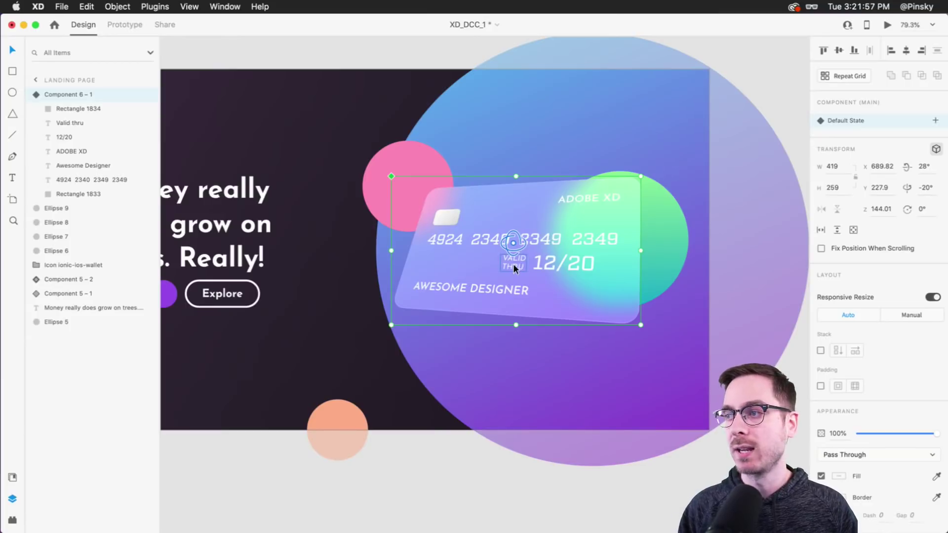
Duplicate the tilted card, push the copy back to a depth of about 123, and offset it down and right to about X 735, Y 272
{"action": "key", "text": "super+d"}
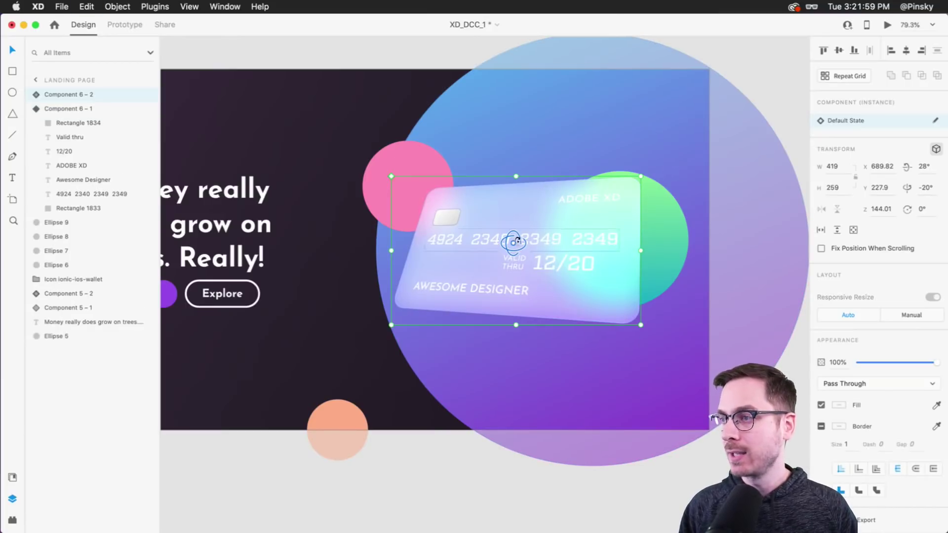
{"action": "left_click_drag", "start_coordinate": [514, 242], "coordinate": [516, 236]}
{"action": "key", "text": "shift+Down"}
{"action": "key", "text": "shift+Down"}
{"action": "key", "text": "shift+Down"}
{"action": "key", "text": "shift+Down"}
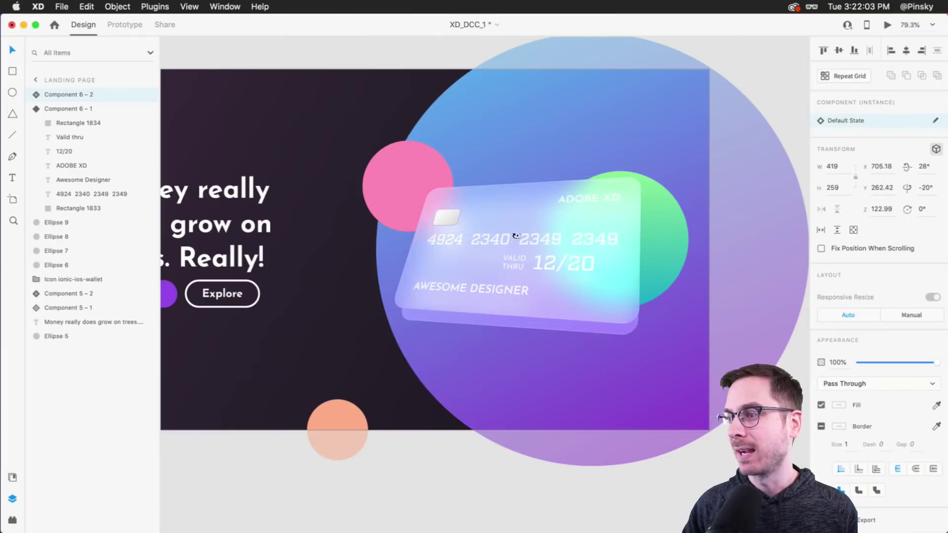
{"action": "key", "text": "shift+Right"}
{"action": "key", "text": "shift+Right"}
{"action": "key", "text": "shift+Right"}
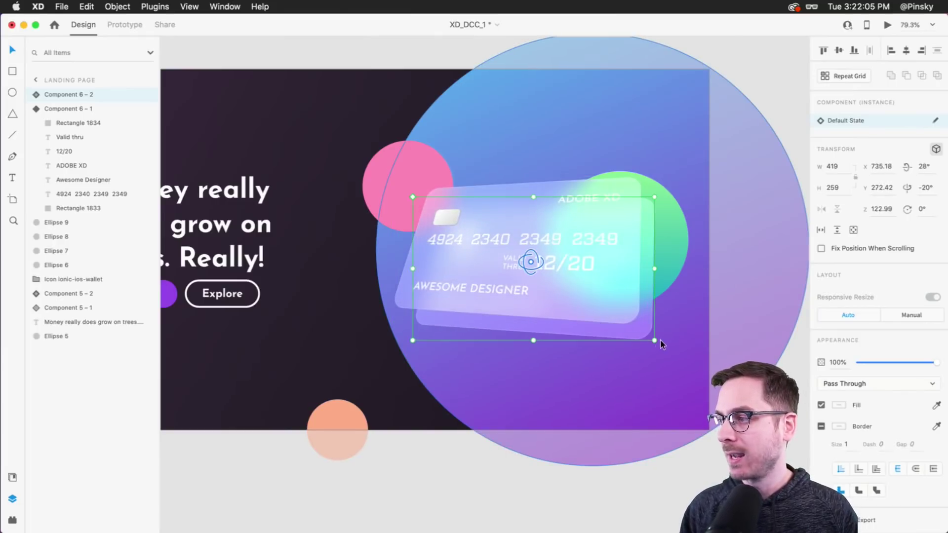
Rotate the rear card 9°, change its sideways tilt to -40°, and move it right to about X 805, Y 299
{"action": "left_click_drag", "start_coordinate": [659, 342], "coordinate": [645, 358]}
{"action": "left_click", "coordinate": [641, 361]}
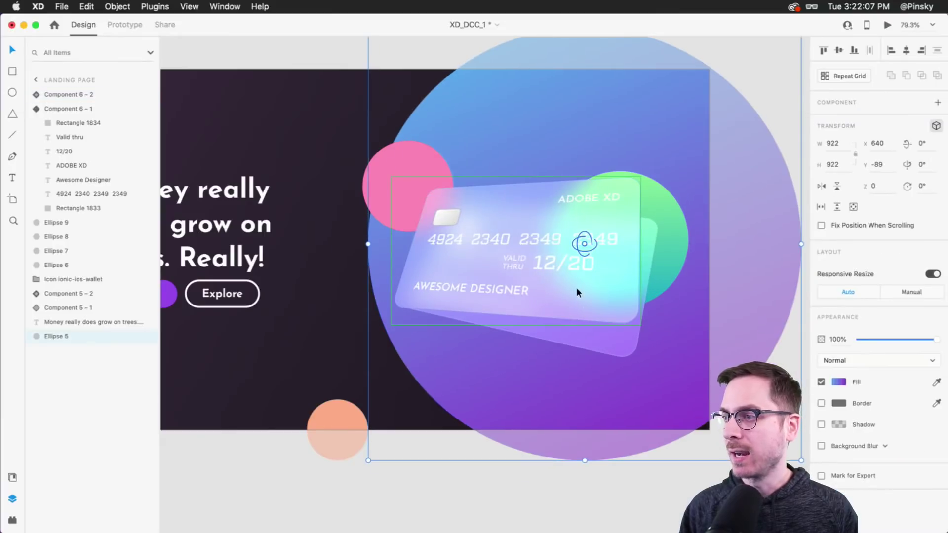
{"action": "left_click", "coordinate": [529, 275]}
{"action": "left_click_drag", "start_coordinate": [533, 274], "coordinate": [508, 302]}
{"action": "left_click_drag", "start_coordinate": [574, 332], "coordinate": [610, 343]}
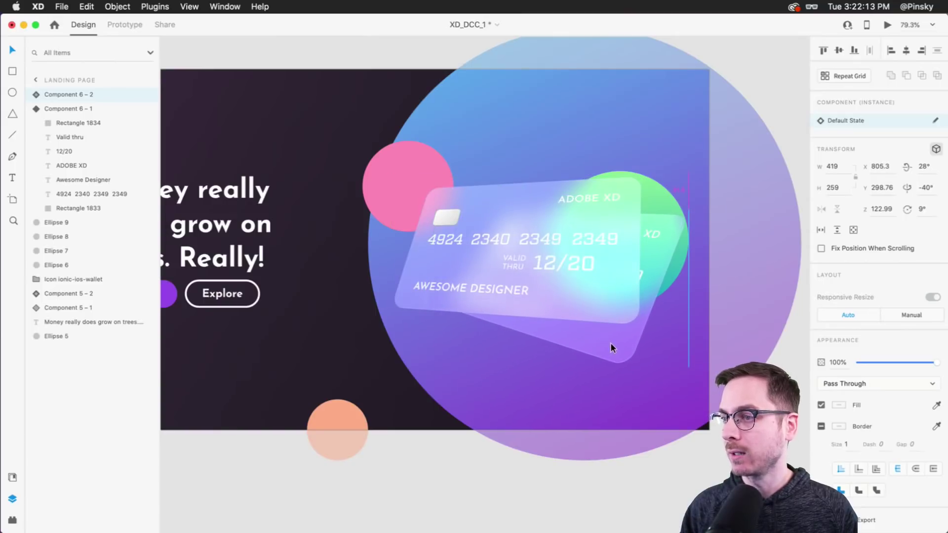
Shift the front card slightly left and settle the rear card at about X 785, Y 303 so the two overlap
{"action": "left_click_drag", "start_coordinate": [573, 270], "coordinate": [561, 265]}
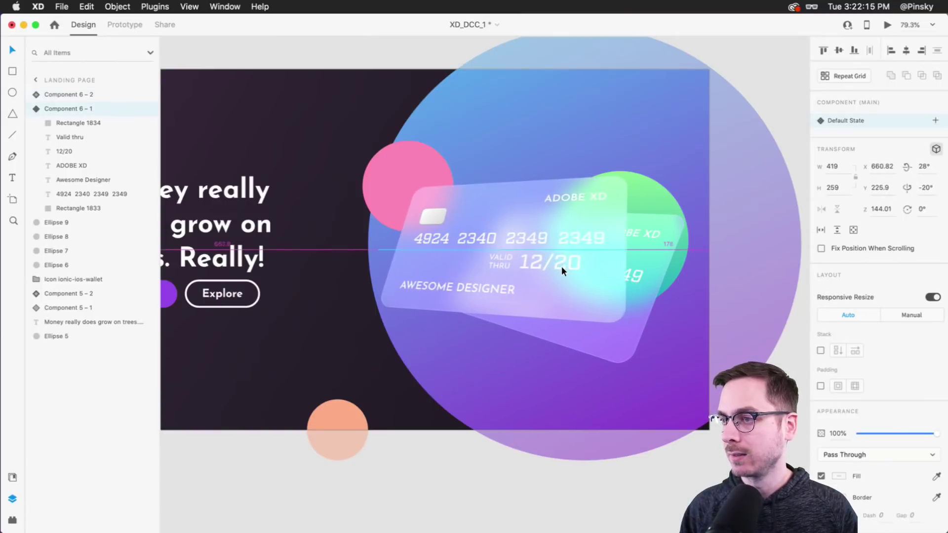
{"action": "left_click_drag", "start_coordinate": [611, 340], "coordinate": [602, 342]}
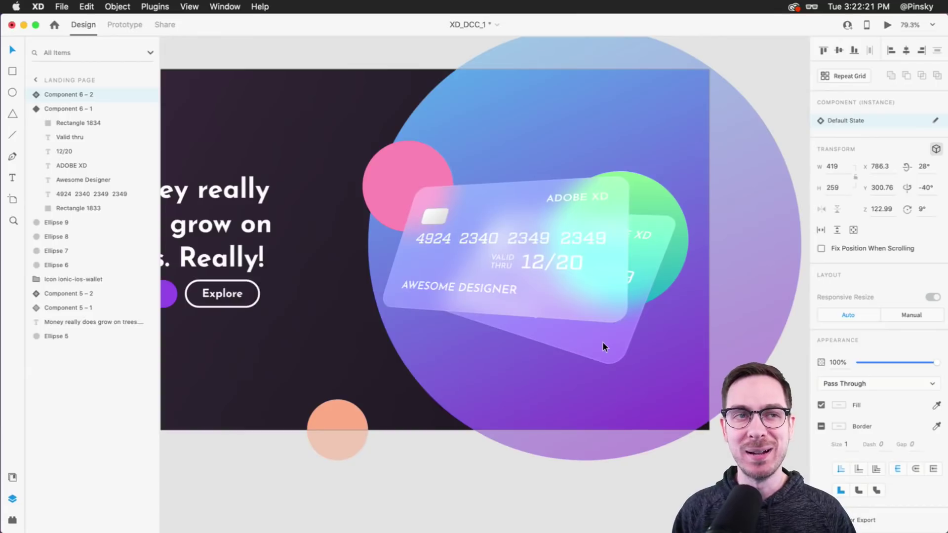
{"action": "left_click_drag", "start_coordinate": [602, 342], "coordinate": [601, 342]}
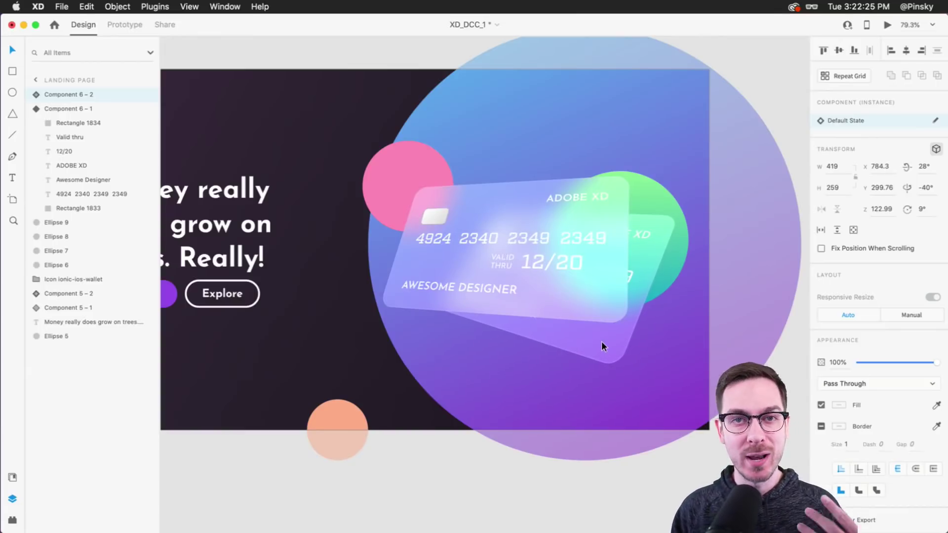
{"action": "left_click_drag", "start_coordinate": [602, 342], "coordinate": [602, 342]}
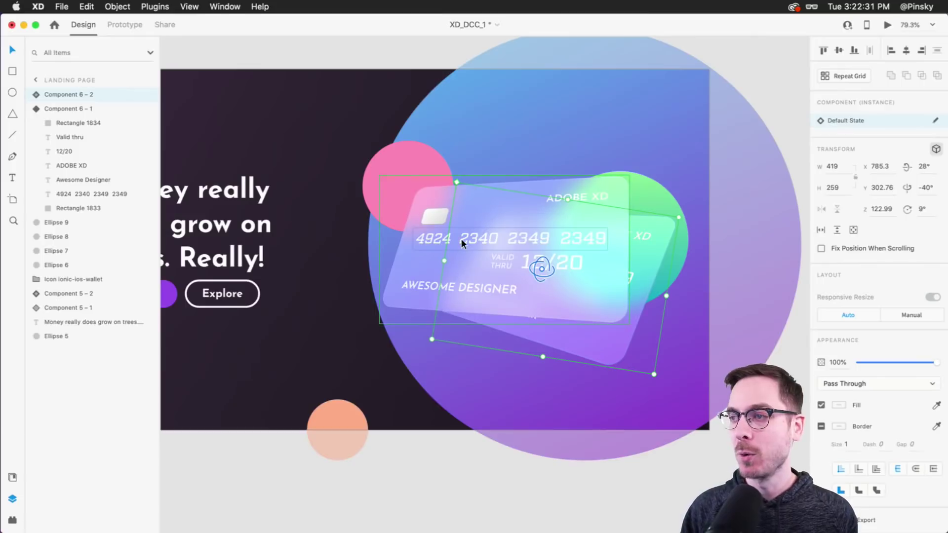
Move the "Sign up" and "Explore" buttons together slightly down to leave more space below the headline
{"action": "key", "text": "super+minus"}
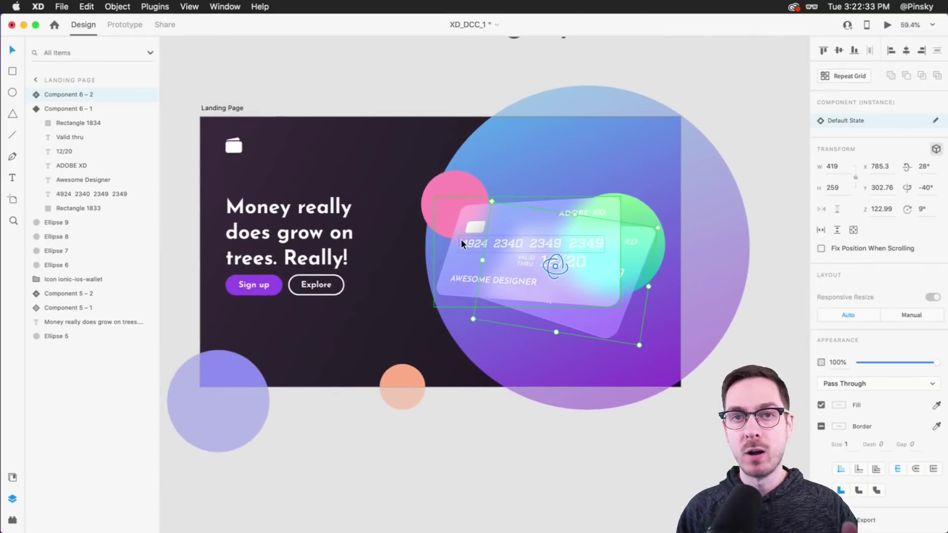
{"action": "left_click", "coordinate": [372, 82]}
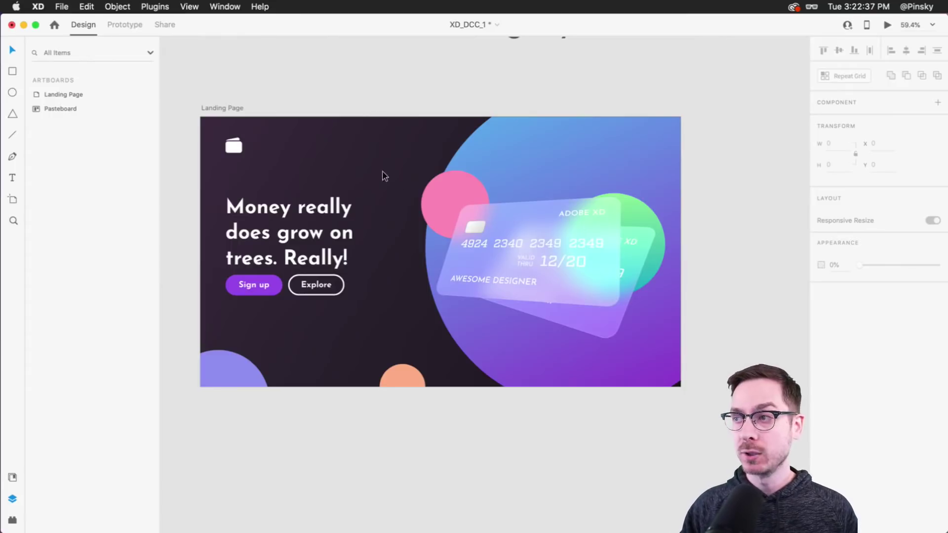
{"action": "left_click", "coordinate": [250, 284]}
{"action": "left_click", "coordinate": [328, 284], "text": "shift"}
{"action": "left_click_drag", "start_coordinate": [328, 283], "coordinate": [330, 289]}
{"action": "key", "text": "Escape"}
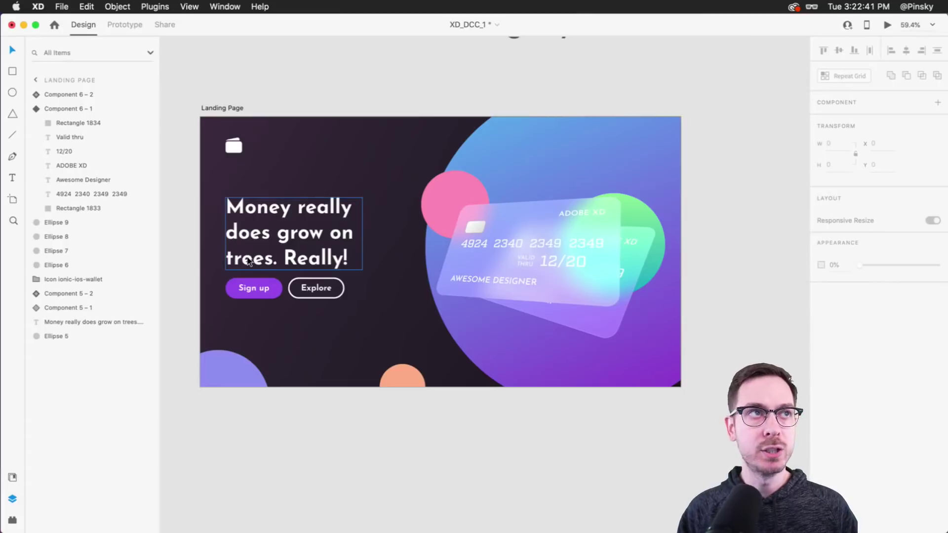
Duplicate the "Sign up" button and place the copy in the landing page's upper right corner at about X 1115, Y 57
{"action": "scroll", "coordinate": [663, 132], "scroll_direction": "up", "scroll_amount": 3}
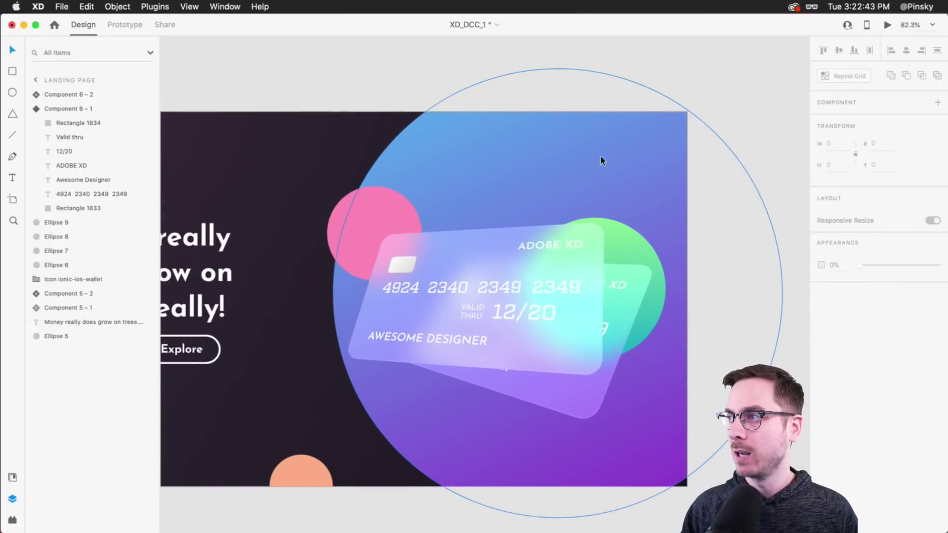
{"action": "scroll", "coordinate": [307, 290], "scroll_direction": "left", "scroll_amount": 5}
{"action": "left_click_drag", "start_coordinate": [283, 349], "coordinate": [745, 145]}
{"action": "scroll", "coordinate": [706, 145], "scroll_direction": "right", "scroll_amount": 5}
{"action": "left_click_drag", "start_coordinate": [648, 144], "coordinate": [694, 151]}
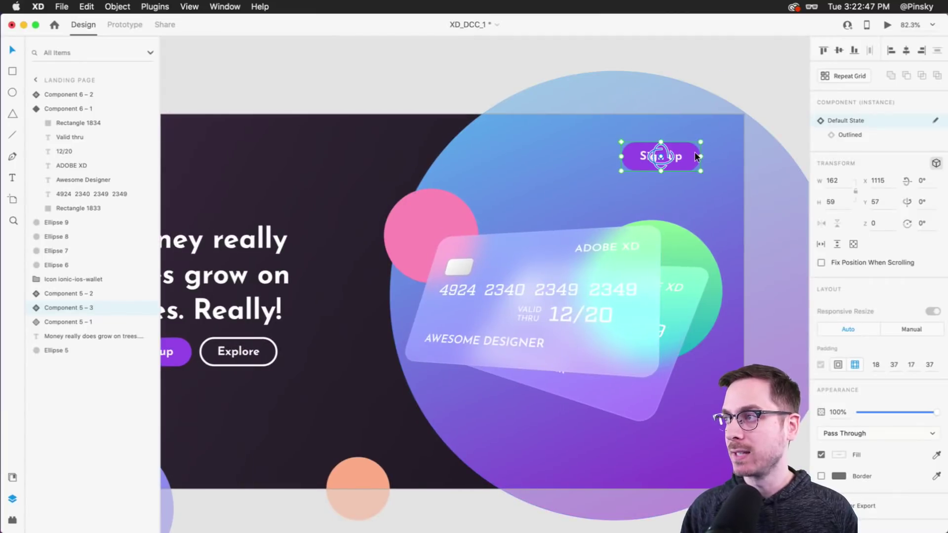
Lower the new "Sign up" button to Y 73, turn off its 3D transforms, and nudge it right to X 1133
{"action": "scroll", "coordinate": [695, 154], "scroll_direction": "down", "scroll_amount": 3}
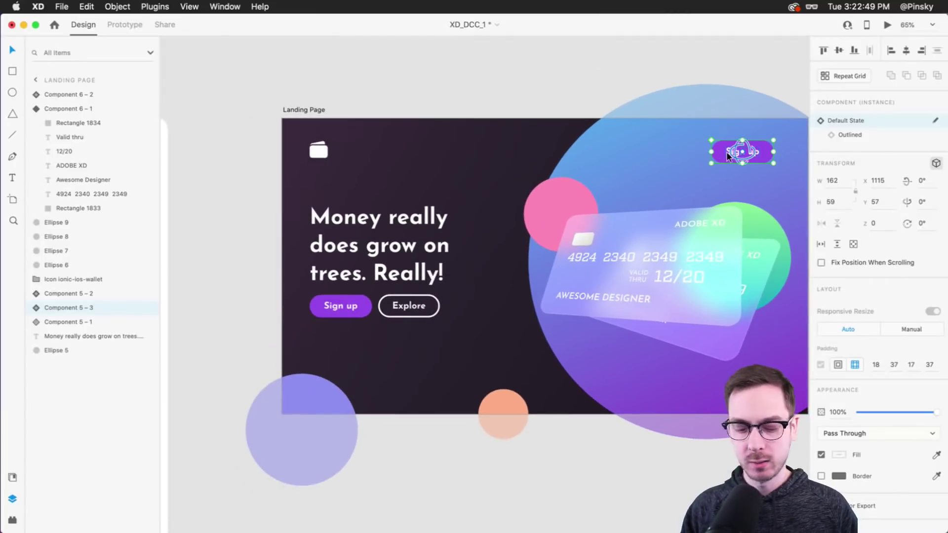
{"action": "left_click_drag", "start_coordinate": [727, 153], "coordinate": [722, 146]}
{"action": "scroll", "coordinate": [722, 147], "scroll_direction": "right", "scroll_amount": 5}
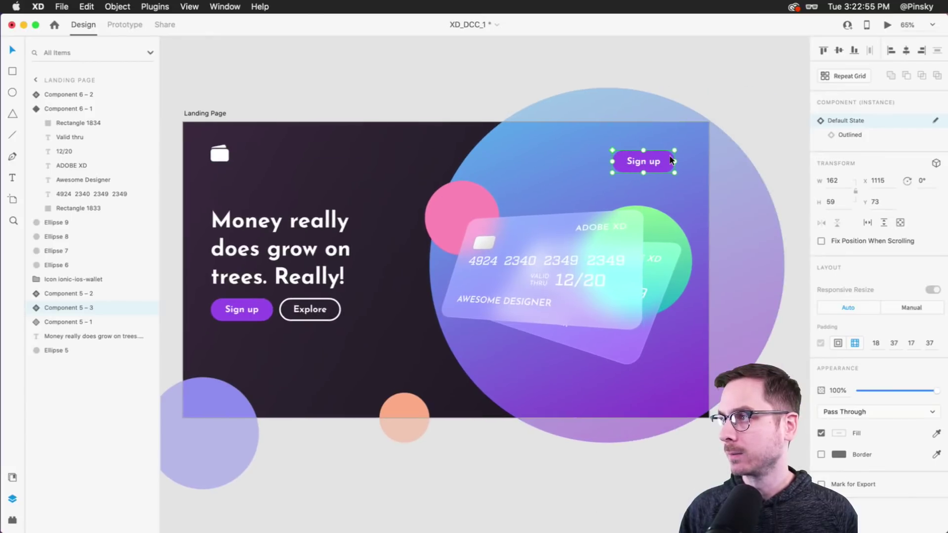
{"action": "key", "text": "Right"}
{"action": "key", "text": "Right"}
{"action": "key", "text": "Right"}
{"action": "key", "text": "Right"}
{"action": "key", "text": "Right"}
{"action": "key", "text": "Right"}
{"action": "key", "text": "Right"}
{"action": "key", "text": "Right"}
{"action": "key", "text": "Right"}
{"action": "key", "text": "Right"}
{"action": "key", "text": "Right"}
{"action": "key", "text": "Right"}
{"action": "key", "text": "Right"}
{"action": "key", "text": "Right"}
{"action": "key", "text": "Right"}
{"action": "key", "text": "Right"}
{"action": "key", "text": "Right"}
{"action": "key", "text": "Right"}
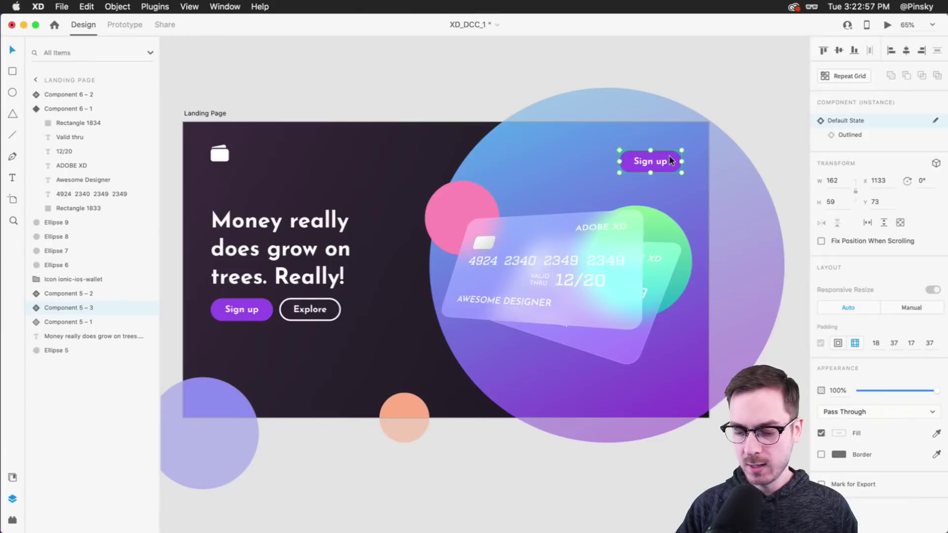
{"action": "scroll", "coordinate": [728, 153], "scroll_direction": "right", "scroll_amount": 2}
{"action": "scroll", "coordinate": [727, 150], "scroll_direction": "up", "scroll_amount": 3}
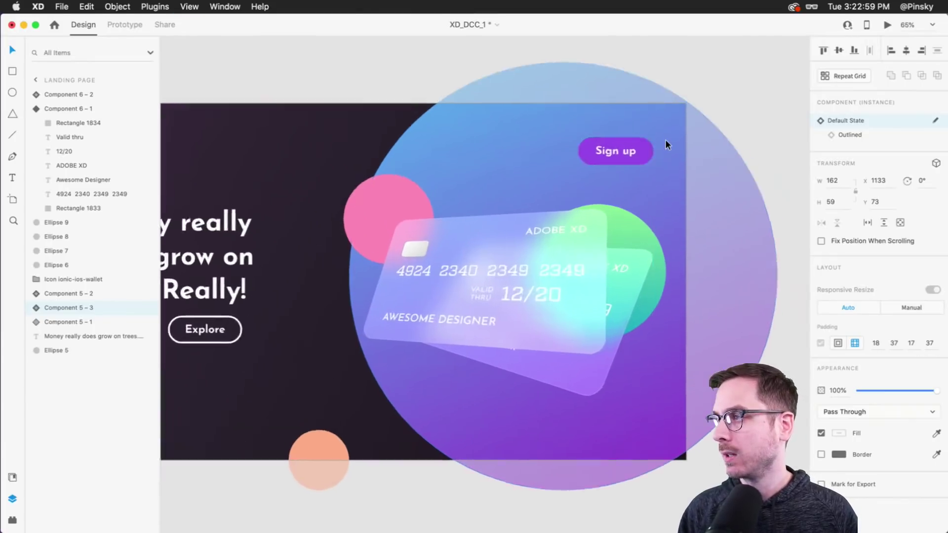
Fill the upper right "Sign up" button's background with white and recolor its label with the blue-violet sampled from the circle behind it
{"action": "scroll", "coordinate": [666, 146], "scroll_direction": "up", "scroll_amount": 5}
{"action": "double_click", "coordinate": [603, 153]}
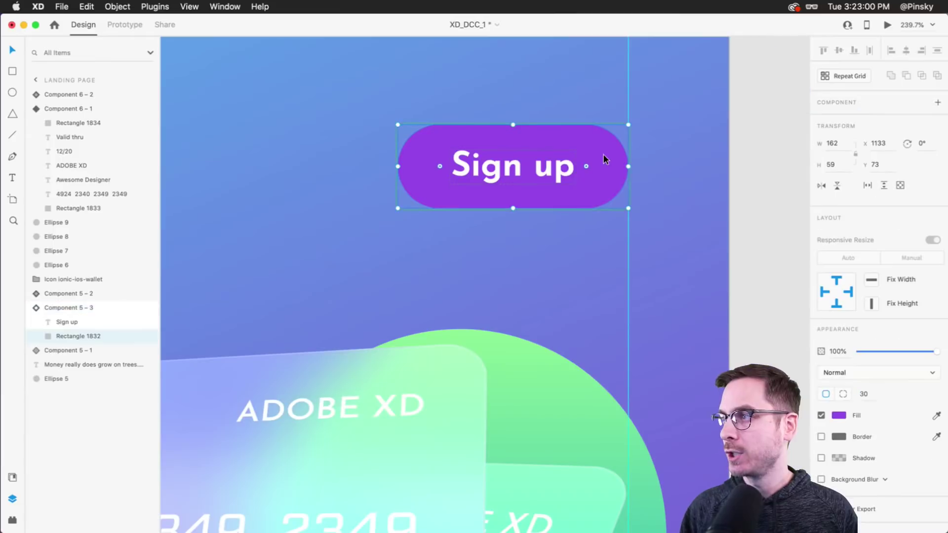
{"action": "left_click", "coordinate": [838, 416]}
{"action": "left_click", "coordinate": [711, 371]}
{"action": "left_click", "coordinate": [522, 168]}
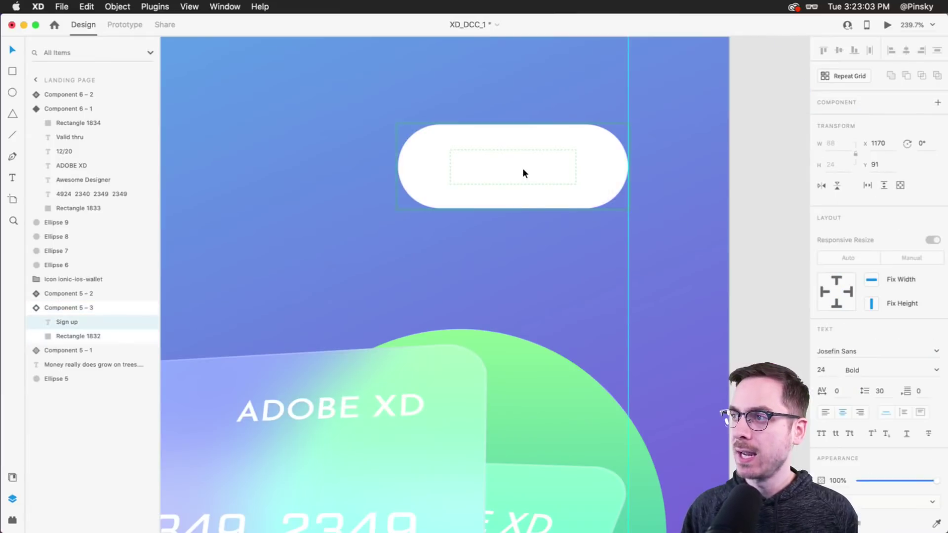
{"action": "left_click", "coordinate": [534, 216]}
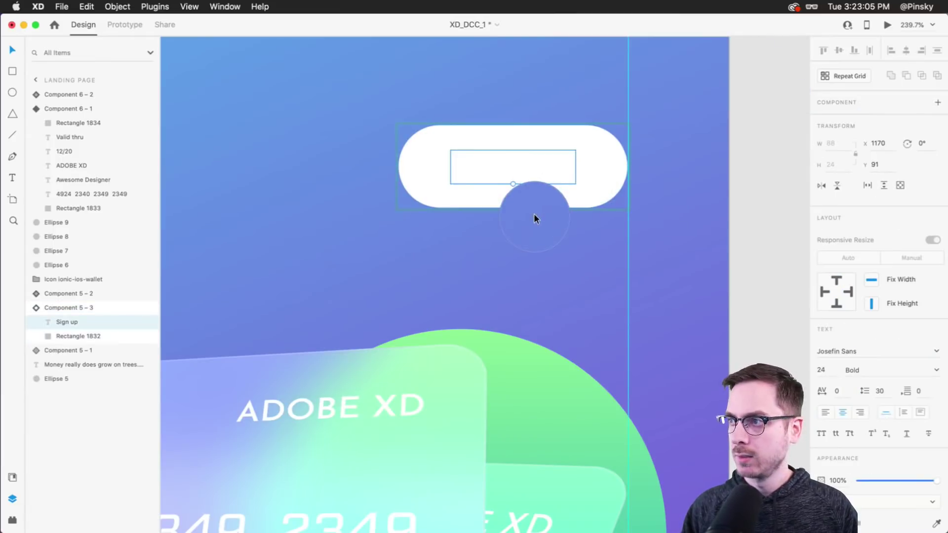
{"action": "scroll", "coordinate": [534, 215], "scroll_direction": "down", "scroll_amount": 5}
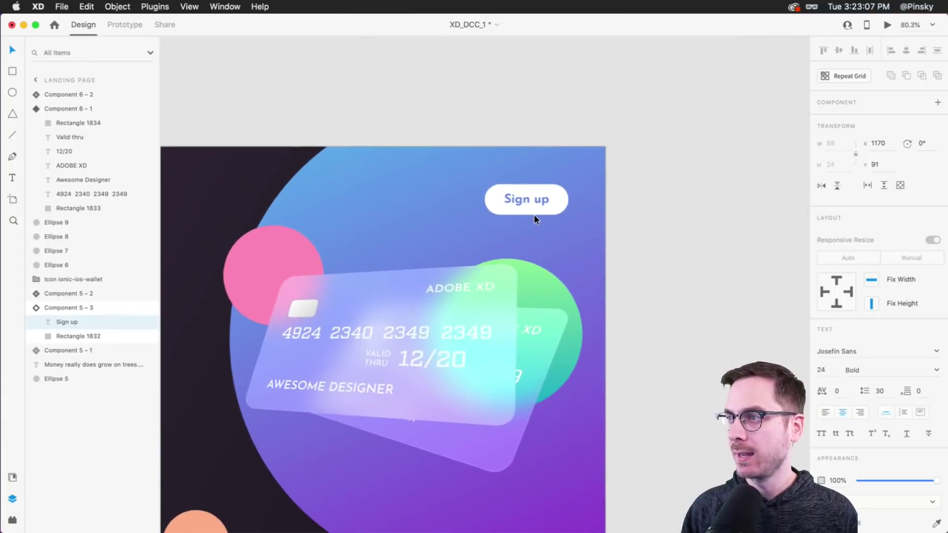
{"action": "scroll", "coordinate": [534, 214], "scroll_direction": "left", "scroll_amount": 10}
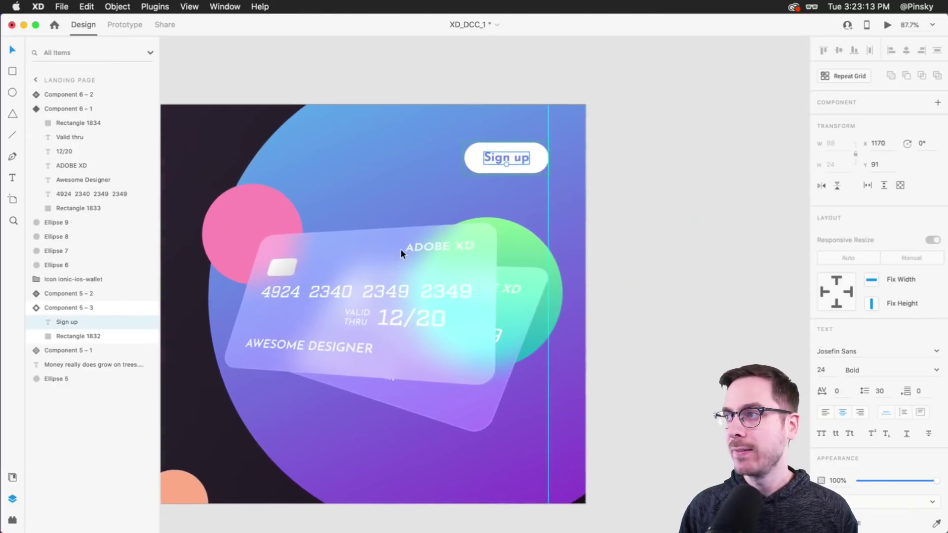
Try a corner radius of 0 on the main "Sign up" button's background, compare the linked buttons, and revert it
{"action": "scroll", "coordinate": [564, 151], "scroll_direction": "up", "scroll_amount": 5}
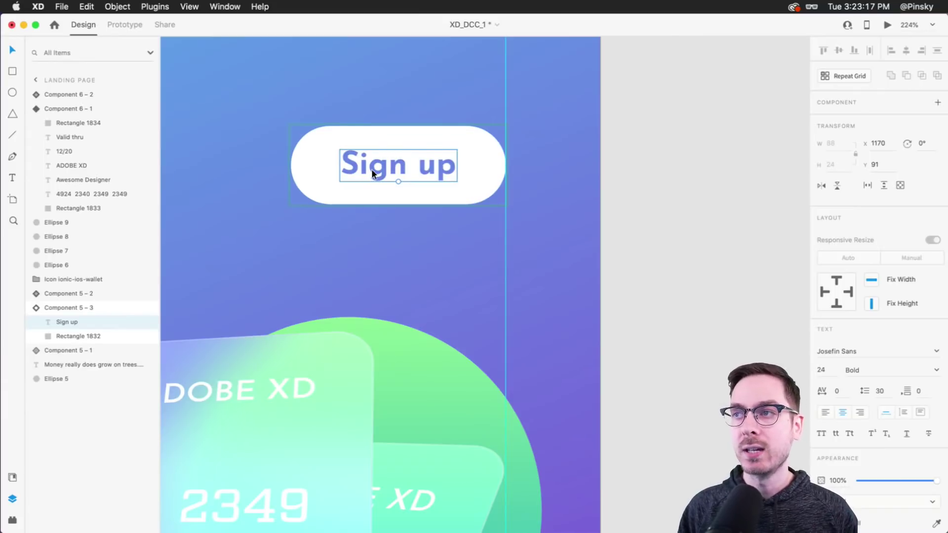
{"action": "scroll", "coordinate": [371, 169], "scroll_direction": "down", "scroll_amount": 5}
{"action": "scroll", "coordinate": [372, 169], "scroll_direction": "left", "scroll_amount": 10}
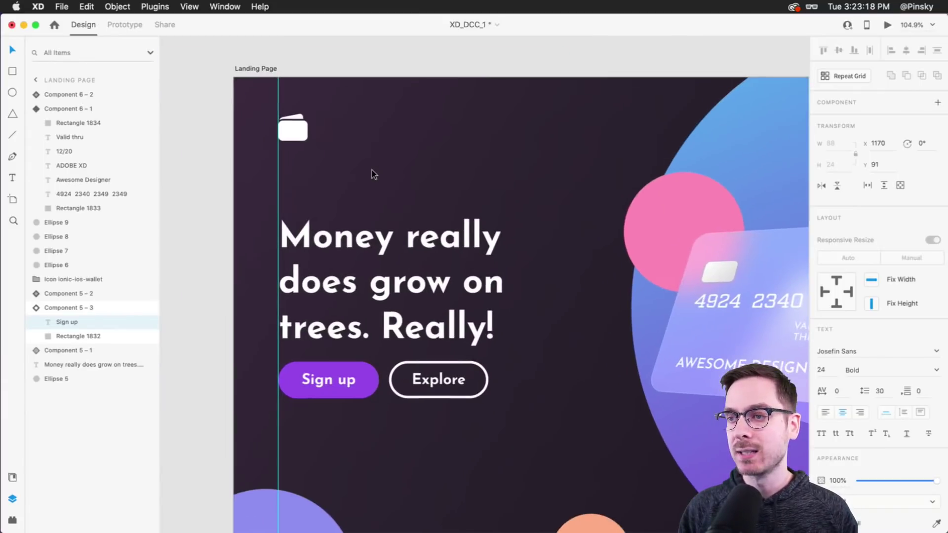
{"action": "left_click", "coordinate": [366, 372]}
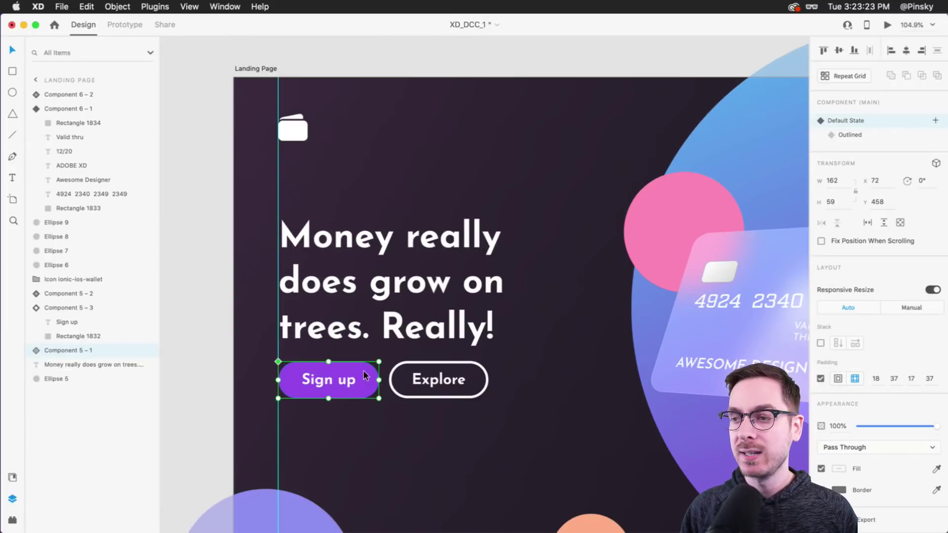
{"action": "double_click", "coordinate": [363, 372]}
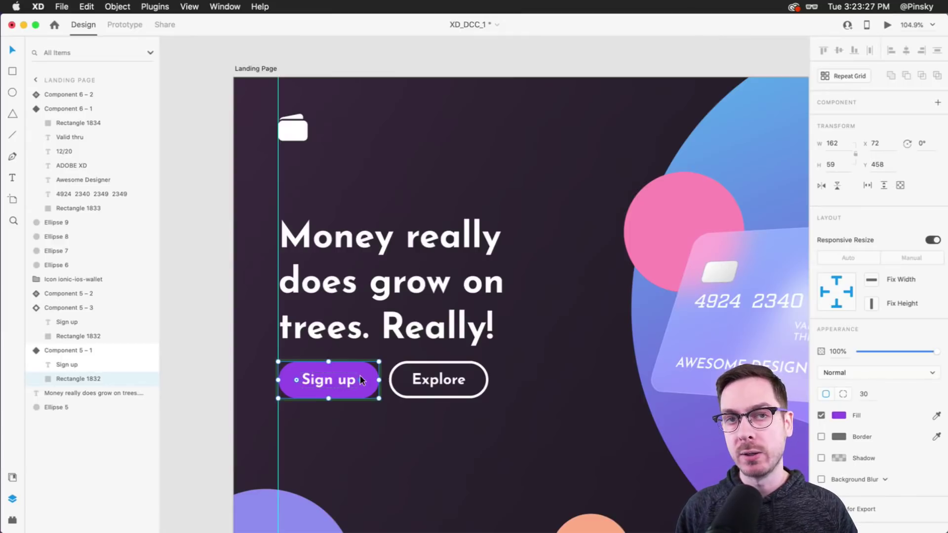
{"action": "key", "text": "super+z"}
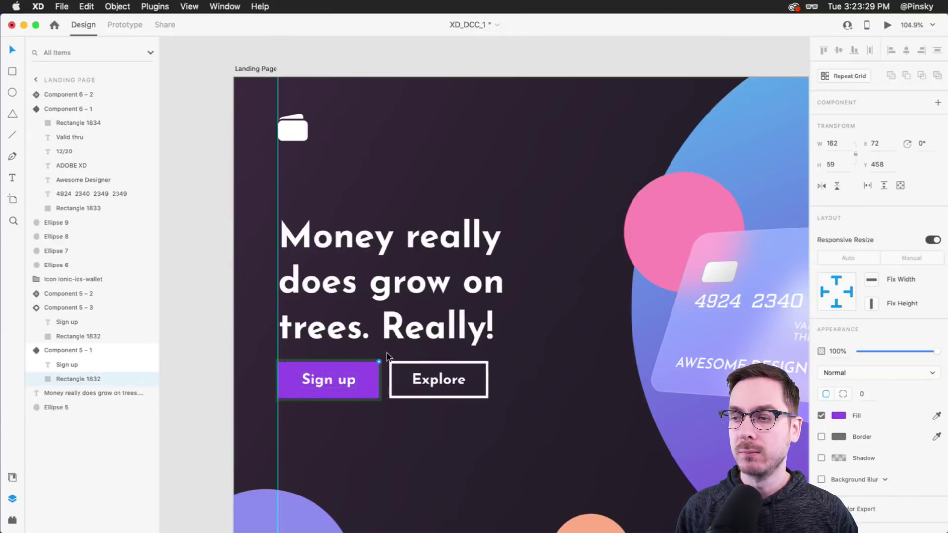
{"action": "scroll", "coordinate": [579, 244], "scroll_direction": "right", "scroll_amount": 10}
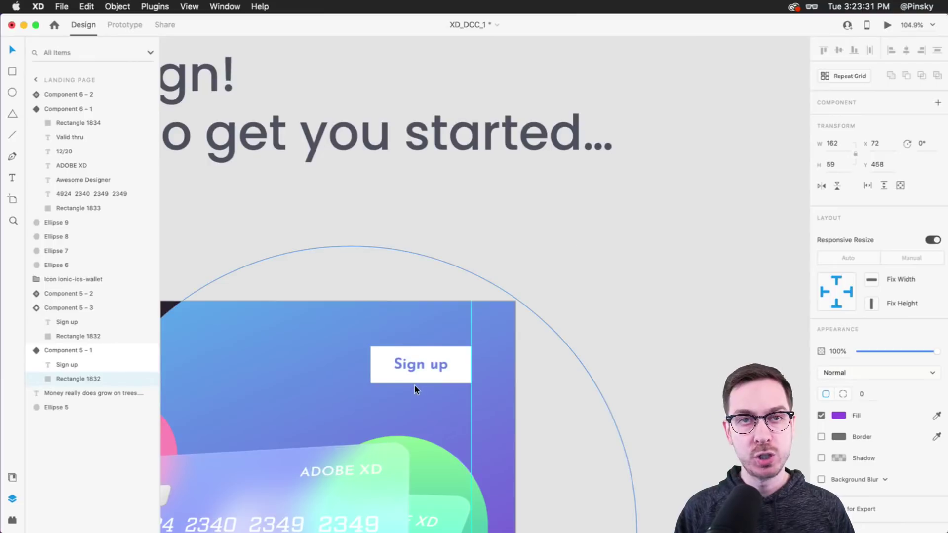
{"action": "key", "text": "super+shift+z"}
{"action": "scroll", "coordinate": [414, 384], "scroll_direction": "left", "scroll_amount": 10}
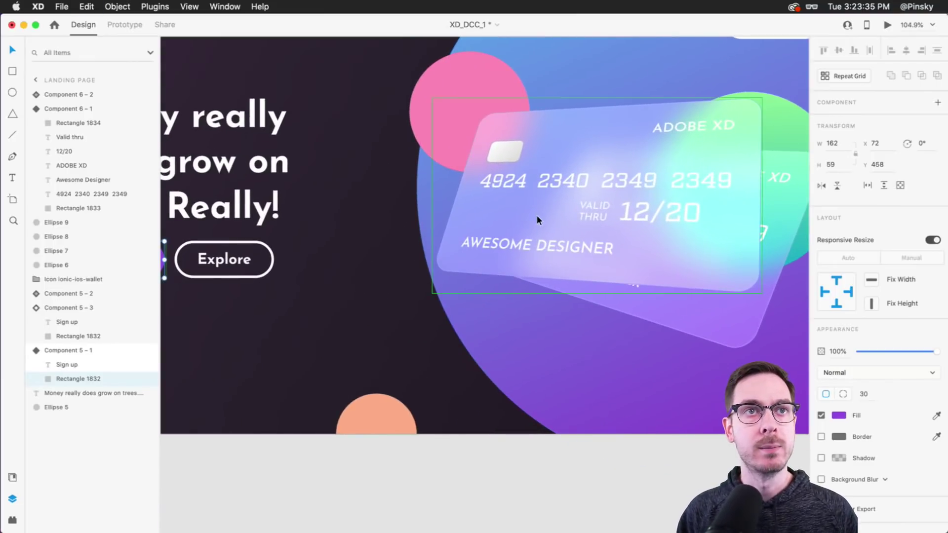
{"action": "scroll", "coordinate": [536, 217], "scroll_direction": "left", "scroll_amount": 2}
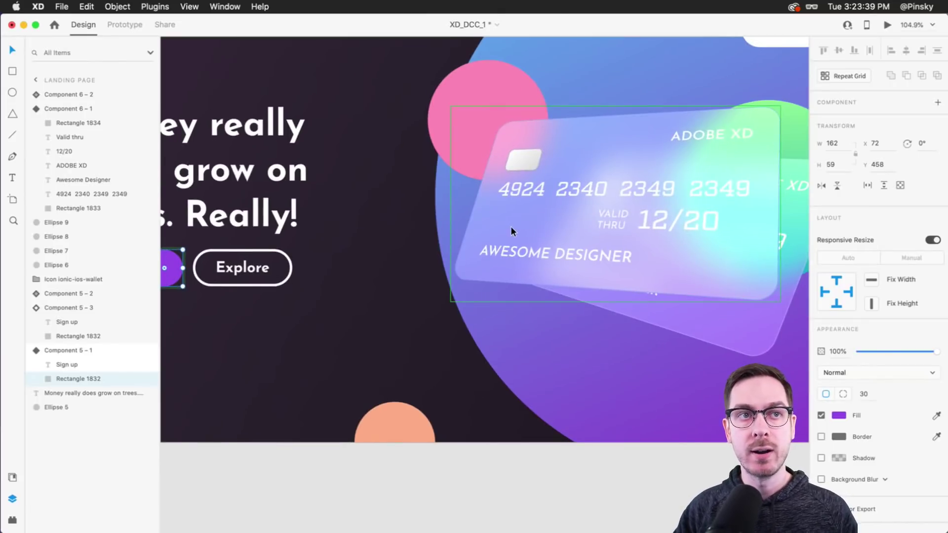
{"action": "key", "text": "super+0"}
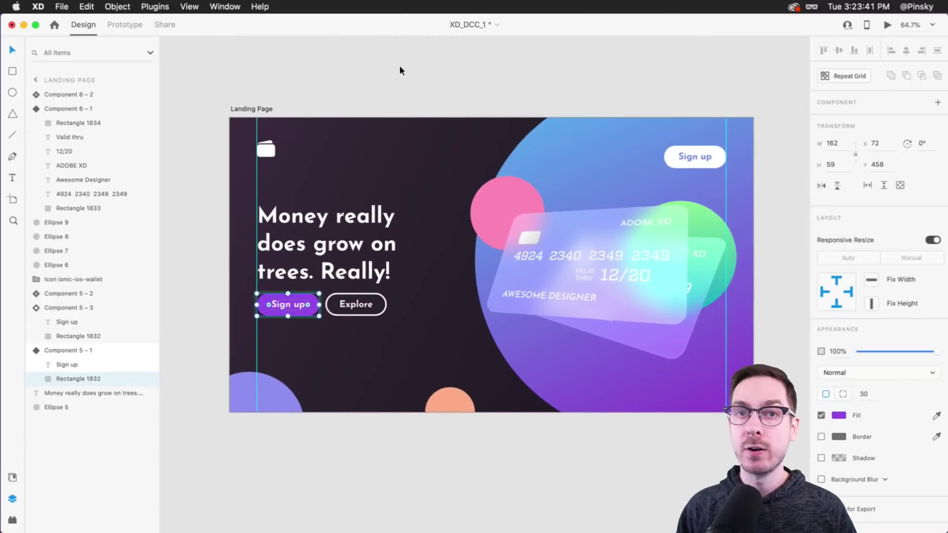
{"action": "left_click", "coordinate": [401, 71]}
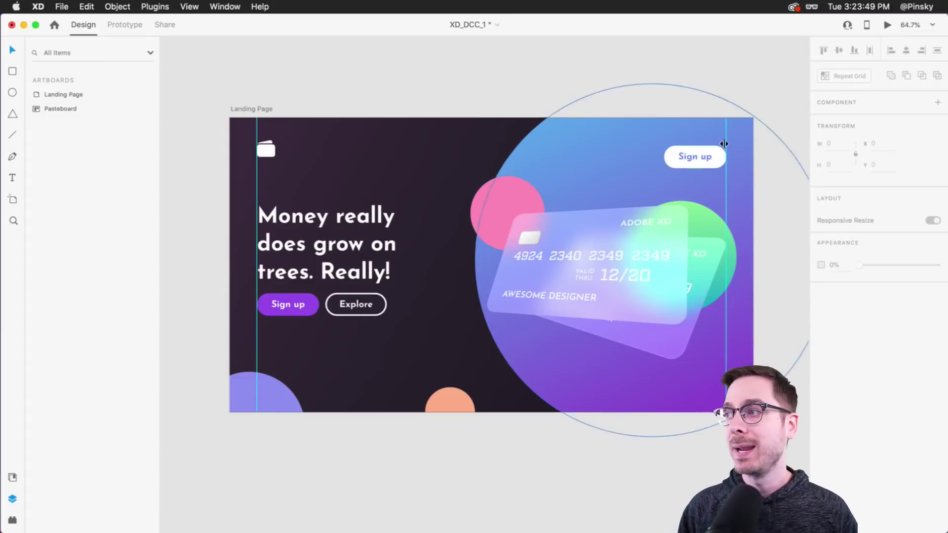
Add a white "Features" text link on the blue circle at about X 762, Y 85, level with the upper "Sign up" button
{"action": "scroll", "coordinate": [717, 140], "scroll_direction": "up", "scroll_amount": 3}
{"action": "key", "text": "t"}
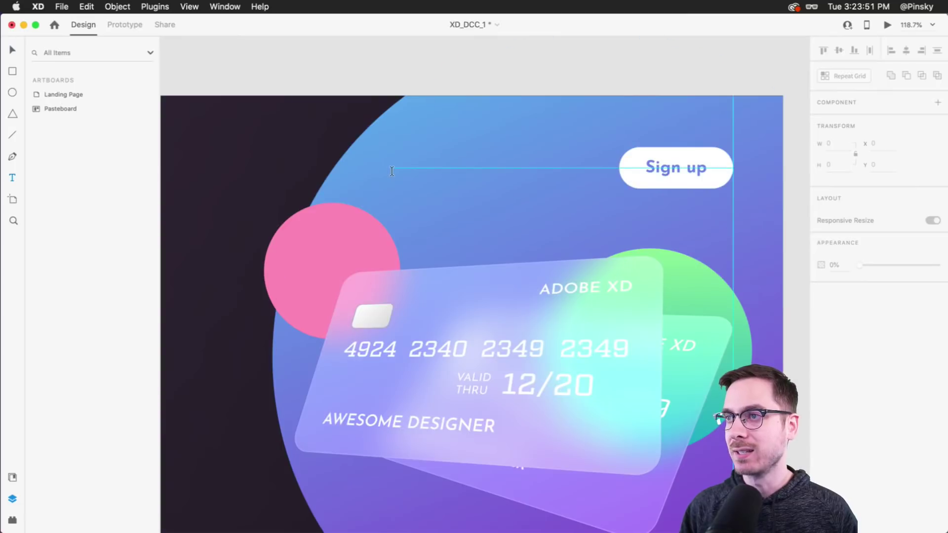
{"action": "left_click", "coordinate": [393, 170]}
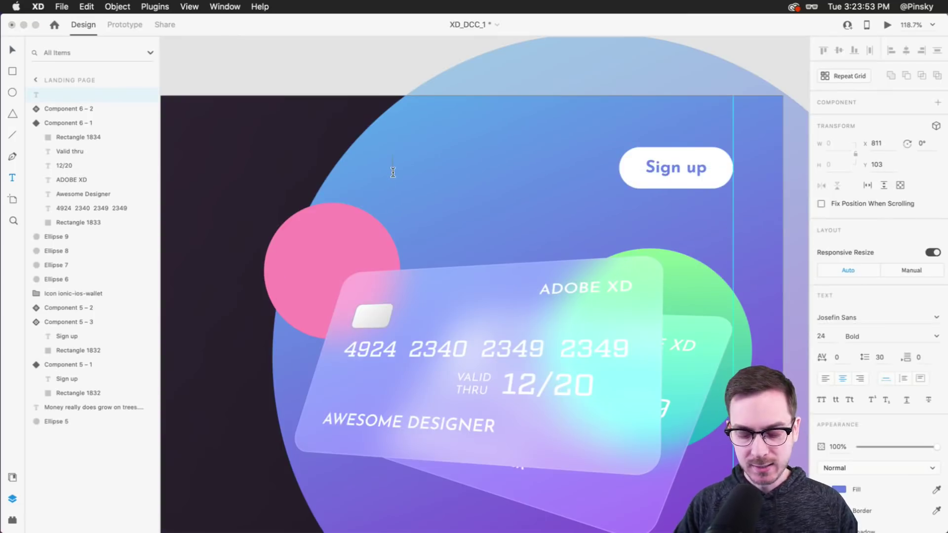
{"action": "type", "text": "Features"}
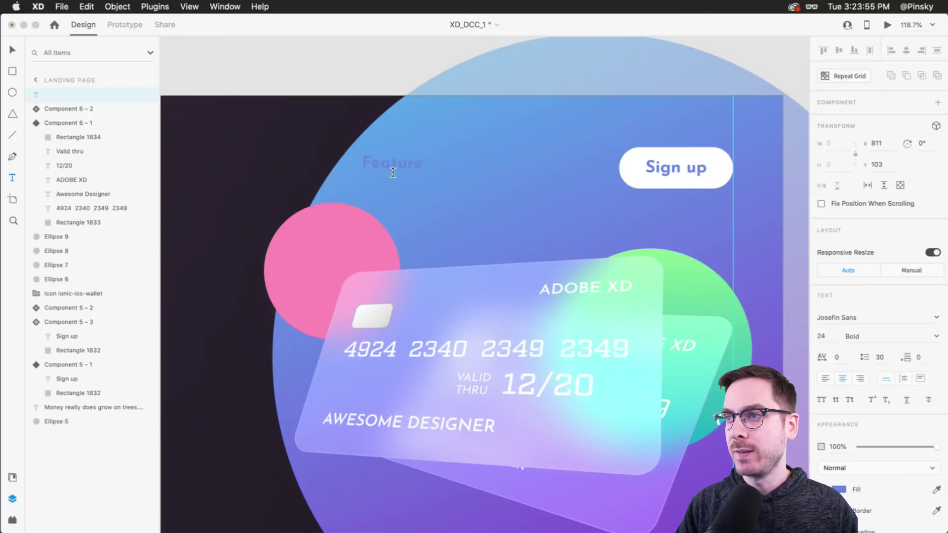
{"action": "key", "text": "Escape"}
{"action": "left_click", "coordinate": [838, 489]}
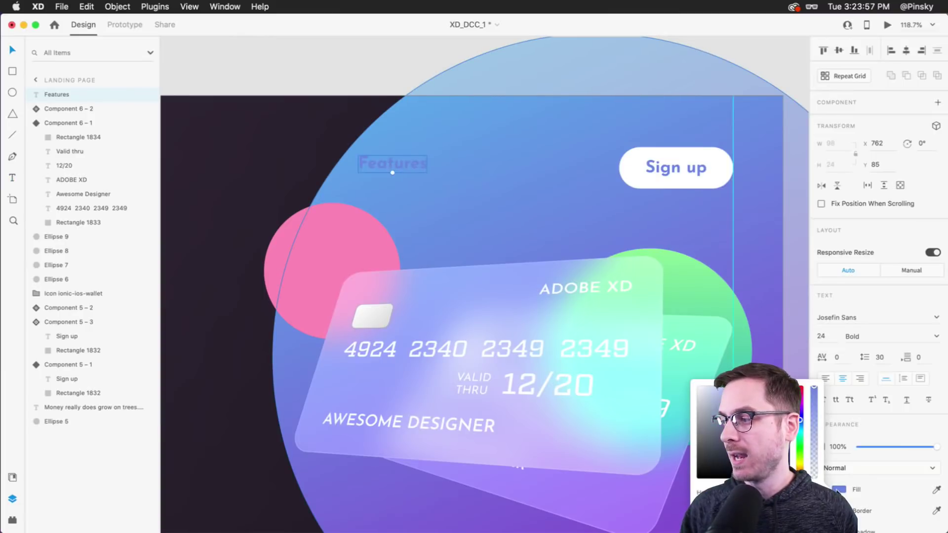
{"action": "left_click", "coordinate": [396, 165]}
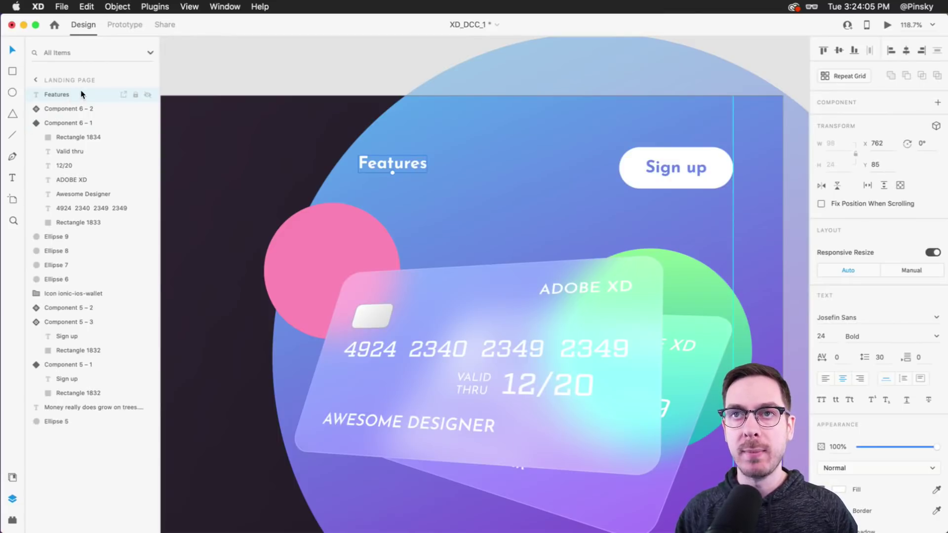
Group the "Features" text, name the group "Links", and turn on horizontal stacking for it
{"action": "key", "text": "super+g"}
{"action": "double_click", "coordinate": [63, 99]}
{"action": "type", "text": "Links"}
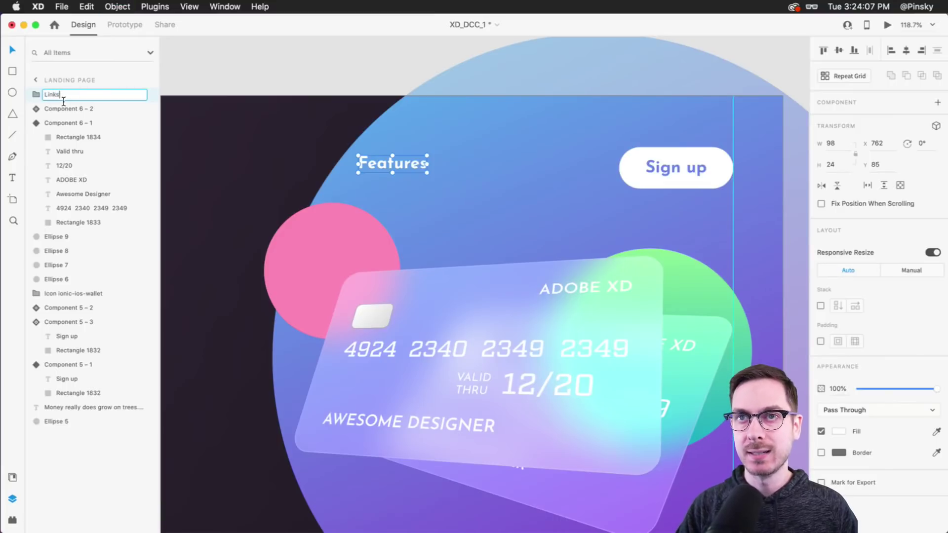
{"action": "key", "text": "Return"}
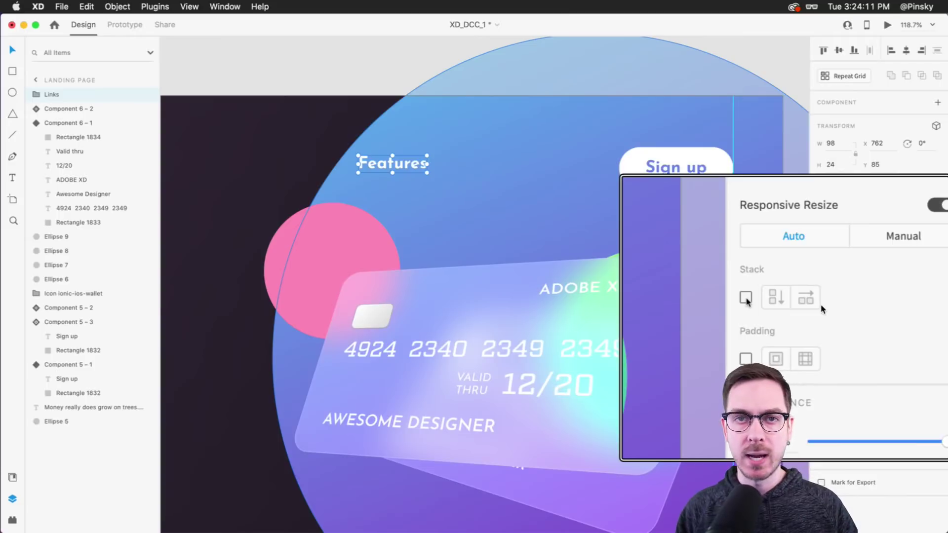
{"action": "left_click", "coordinate": [746, 299]}
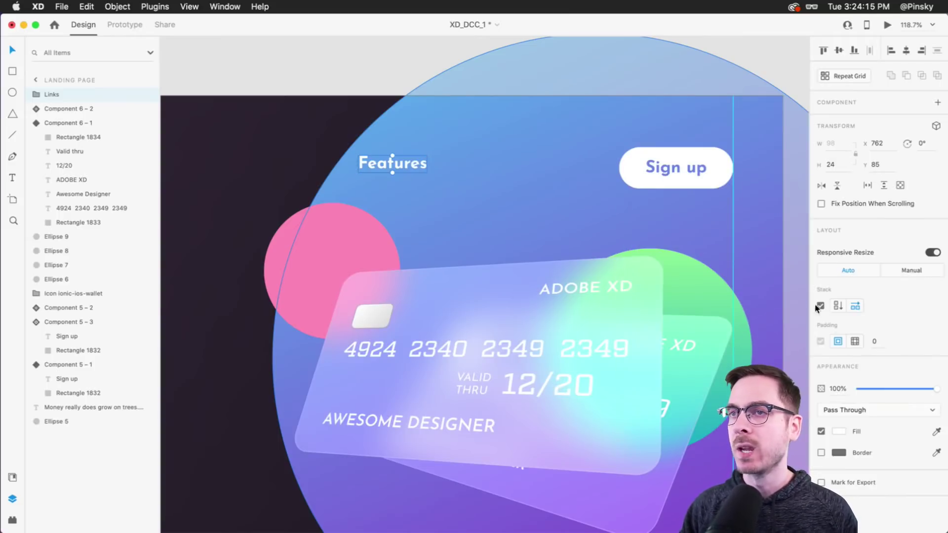
Duplicate the "Features" text twice inside the Links group to get three links in a row
{"action": "left_click", "coordinate": [36, 94]}
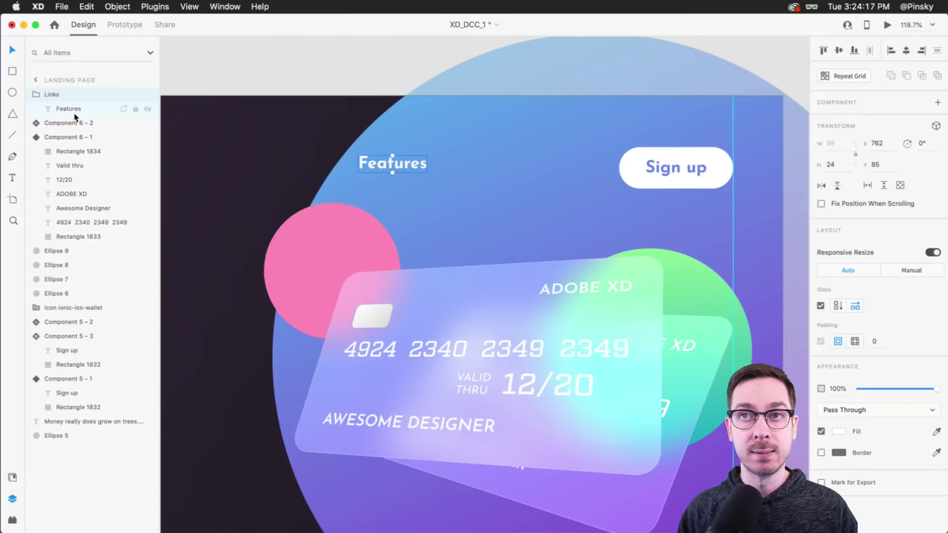
{"action": "left_click", "coordinate": [76, 109]}
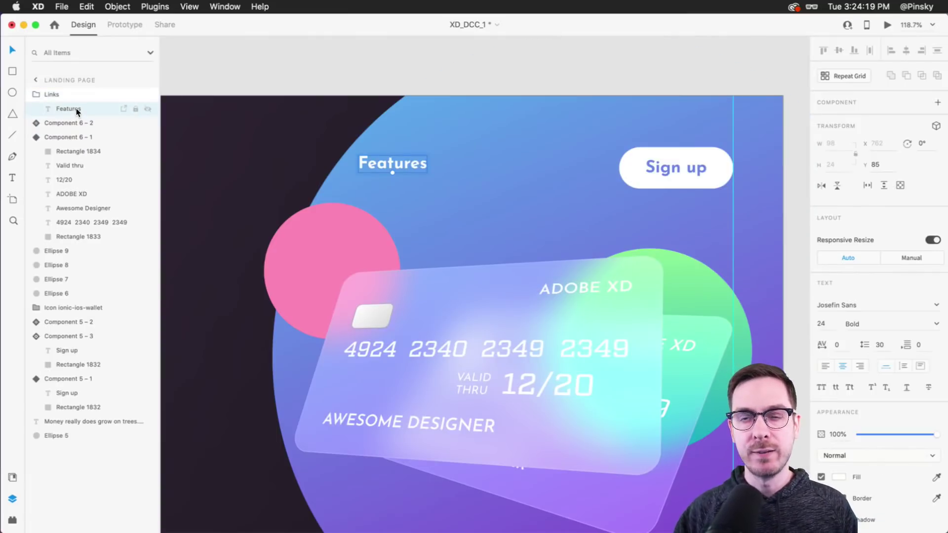
{"action": "key", "text": "super+d"}
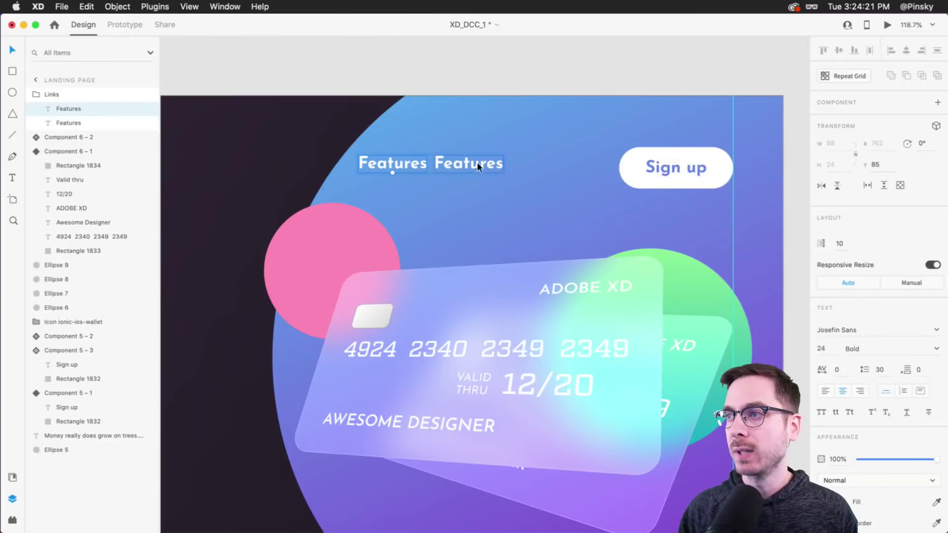
{"action": "key", "text": "super+d"}
Change the second link's text to "Pricing" and the third link's text to "About"
{"action": "double_click", "coordinate": [451, 166]}
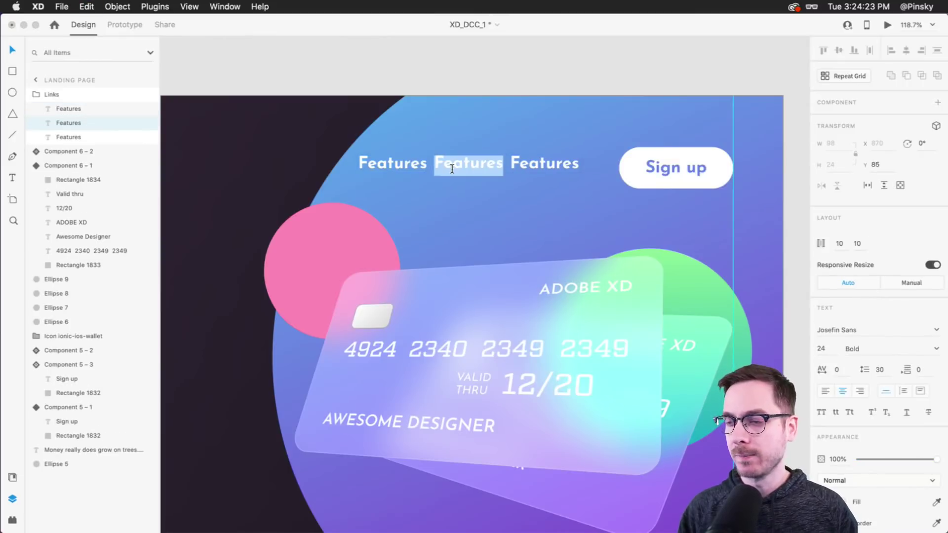
{"action": "type", "text": "Pricing"}
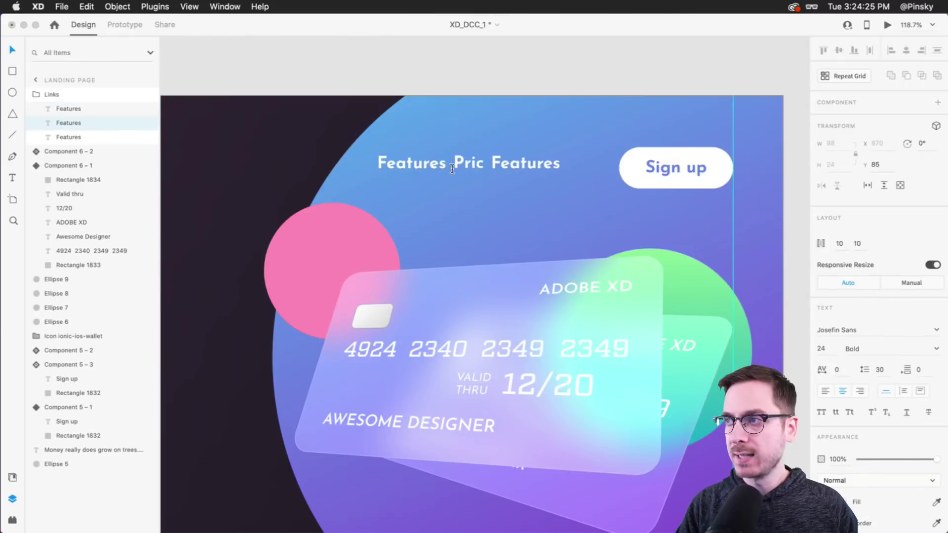
{"action": "double_click", "coordinate": [517, 166]}
{"action": "type", "text": "Adobe"}
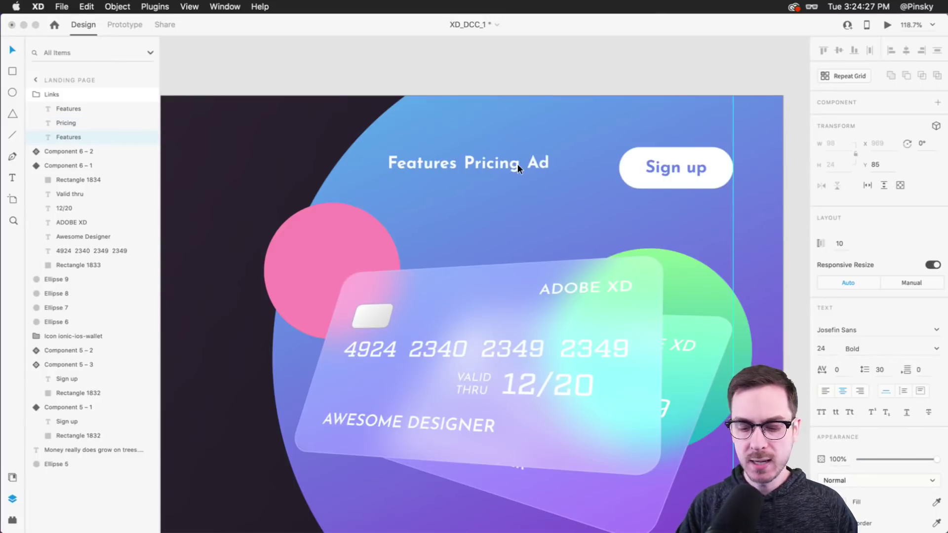
{"action": "key", "text": "BackSpace"}
{"action": "key", "text": "BackSpace"}
{"action": "key", "text": "BackSpace"}
{"action": "key", "text": "BackSpace"}
{"action": "type", "text": "bout"}
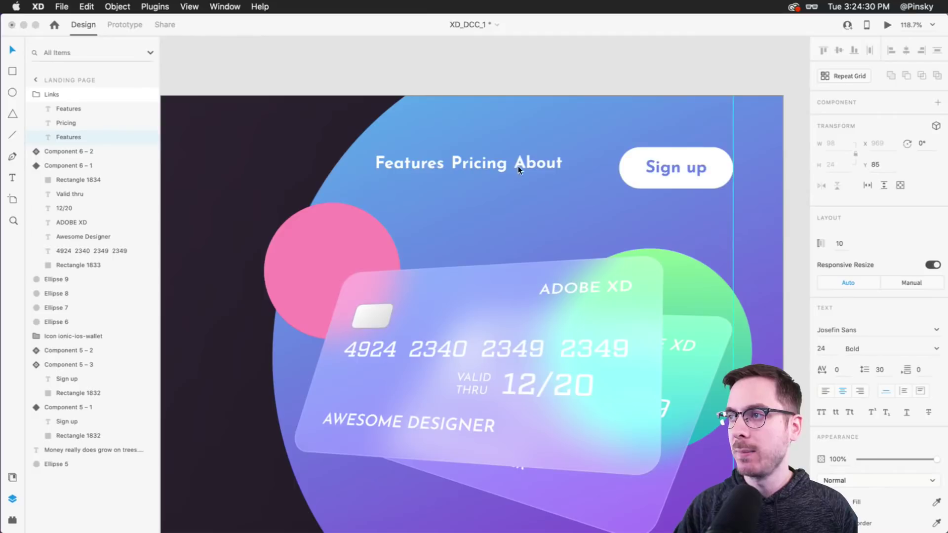
{"action": "key", "text": "Escape"}
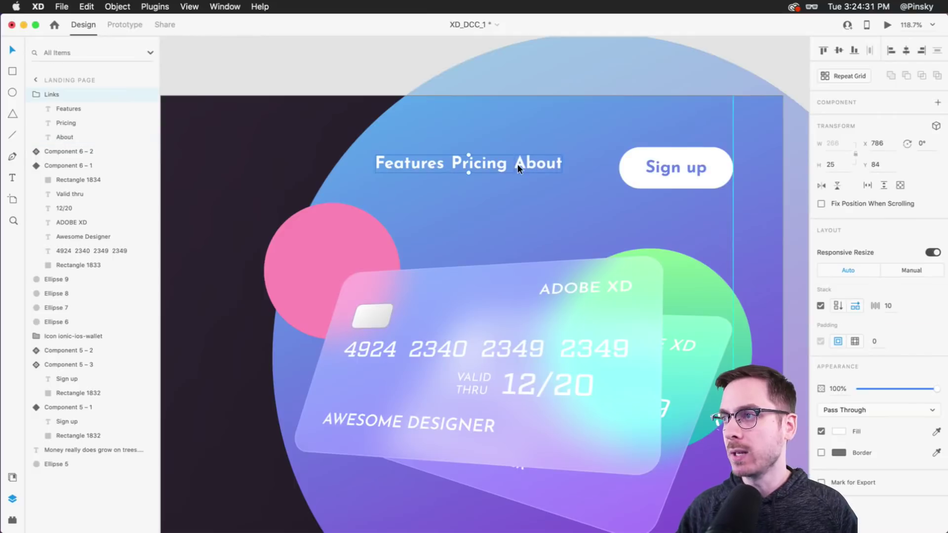
Set the spacing between the stacked items of the Links group to 50
{"action": "key", "text": "shift+Up"}
{"action": "key", "text": "shift+Up"}
{"action": "key", "text": "shift+Up"}
{"action": "key", "text": "shift+Up"}
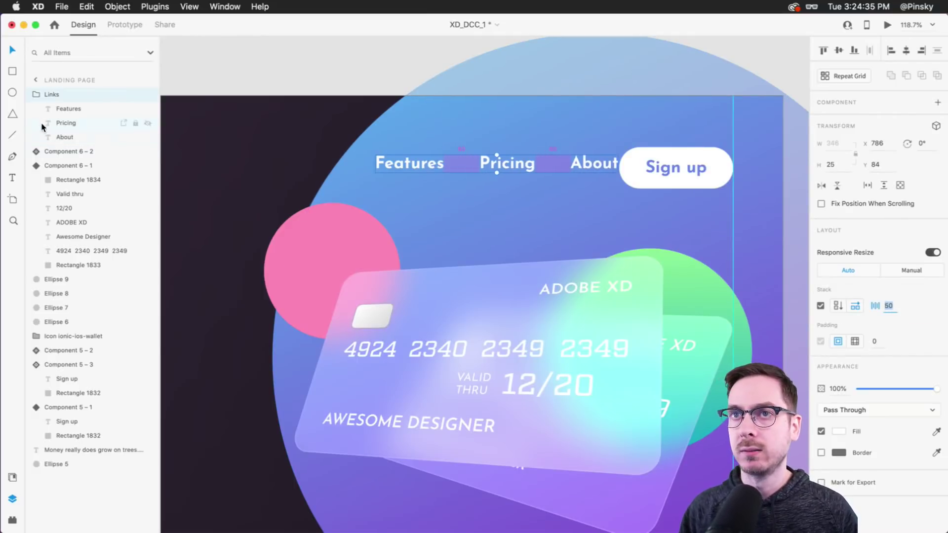
Set the font size of all three links to 18 and move the Links group to about X 796, Y 93 beside the "Sign up" button
{"action": "left_click", "coordinate": [68, 109]}
{"action": "left_click", "coordinate": [65, 138], "text": "shift"}
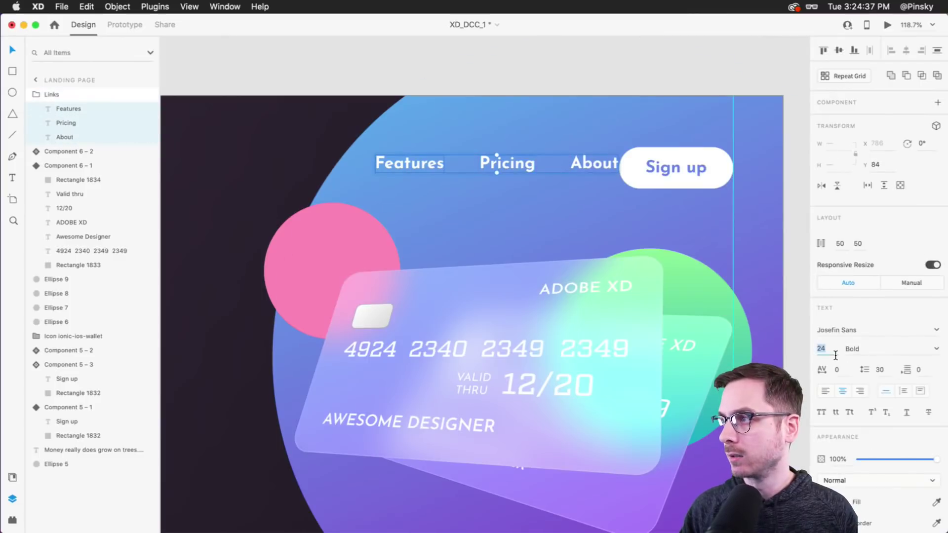
{"action": "key", "text": "Down"}
{"action": "key", "text": "Down"}
{"action": "key", "text": "Down"}
{"action": "key", "text": "Down"}
{"action": "key", "text": "Down"}
{"action": "key", "text": "Down"}
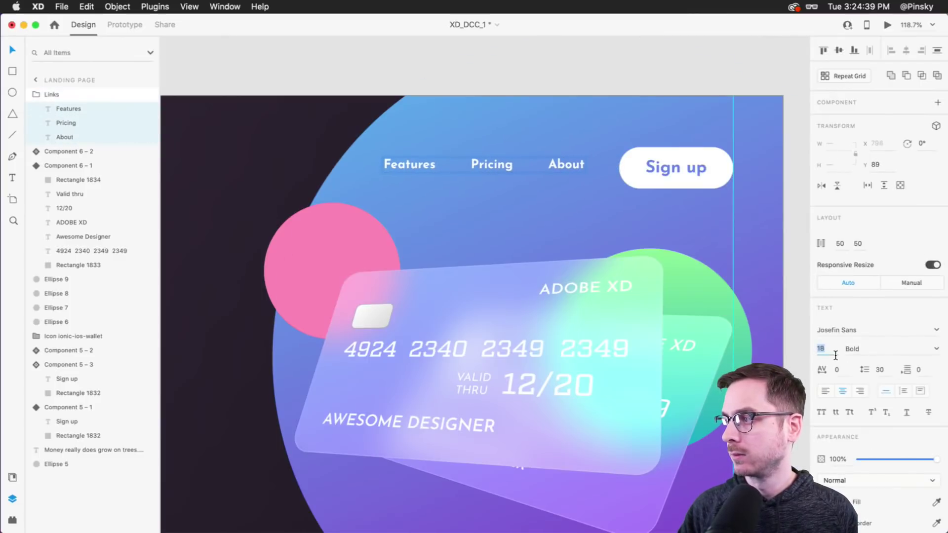
{"action": "left_click_drag", "start_coordinate": [570, 162], "coordinate": [568, 161]}
{"action": "scroll", "coordinate": [569, 162], "scroll_direction": "down", "scroll_amount": 5}
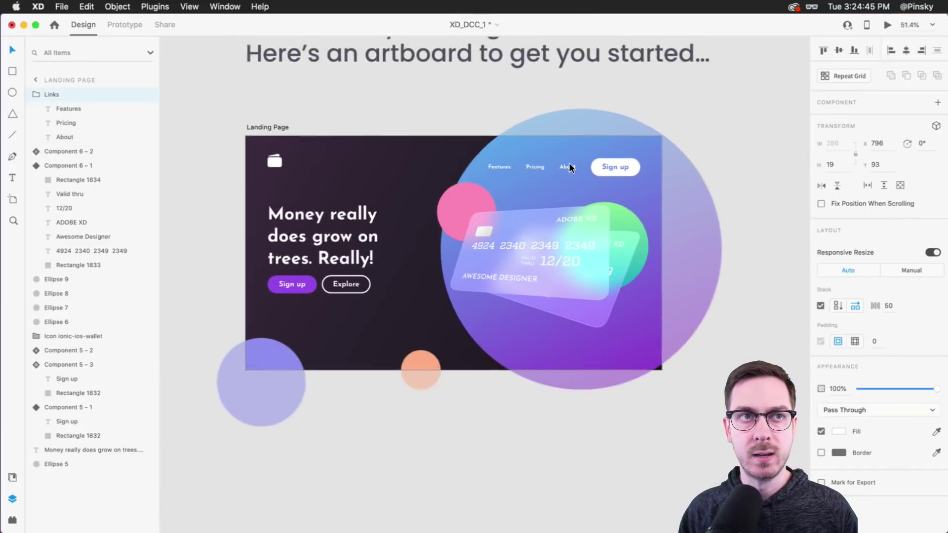
Preview the Landing Page artboard in its own window to check the finished design, and close the preview
{"action": "left_click", "coordinate": [331, 109]}
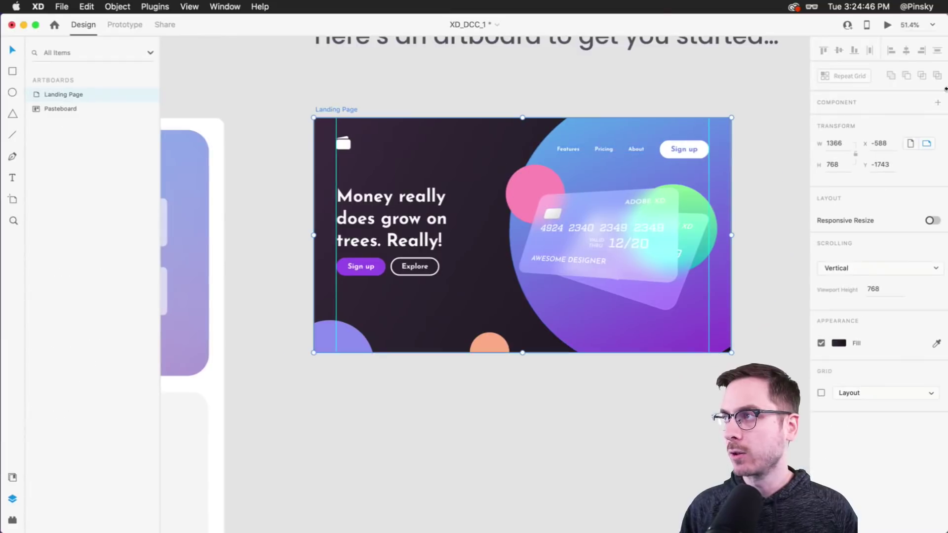
{"action": "left_click", "coordinate": [887, 25]}
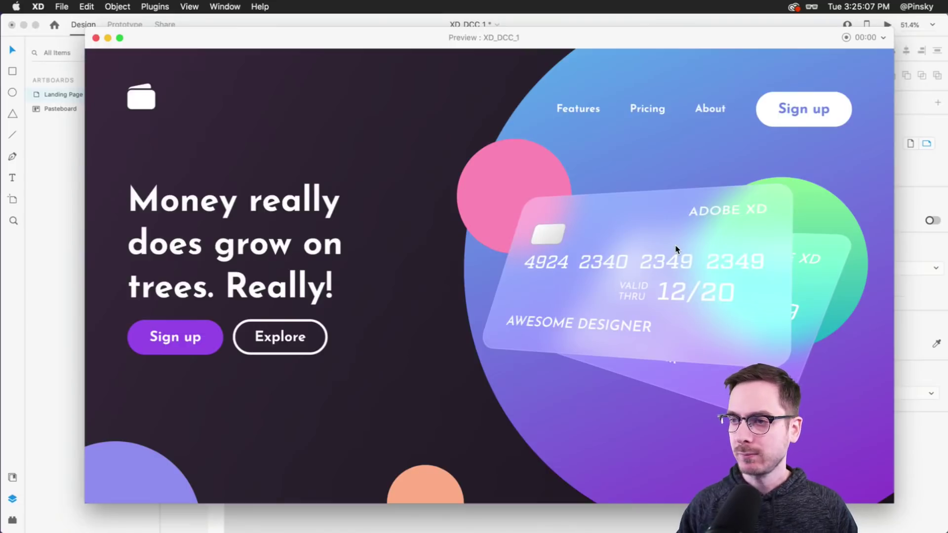
{"action": "key", "text": "super+w"}
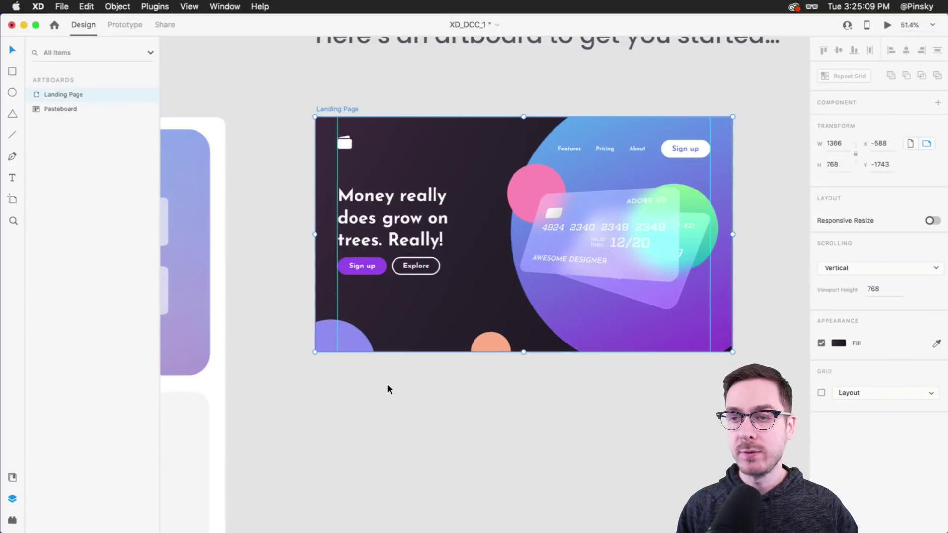
Examine the Challenge Prompt section beside the artboard for the Behance submission directions and the required project keyword
{"action": "scroll", "coordinate": [387, 384], "scroll_direction": "left", "scroll_amount": 10}
{"action": "scroll", "coordinate": [388, 389], "scroll_direction": "left", "scroll_amount": 5}
{"action": "scroll", "coordinate": [387, 389], "scroll_direction": "down", "scroll_amount": 2}
{"action": "scroll", "coordinate": [388, 390], "scroll_direction": "down", "scroll_amount": 2}
{"action": "scroll", "coordinate": [387, 389], "scroll_direction": "right", "scroll_amount": 2}
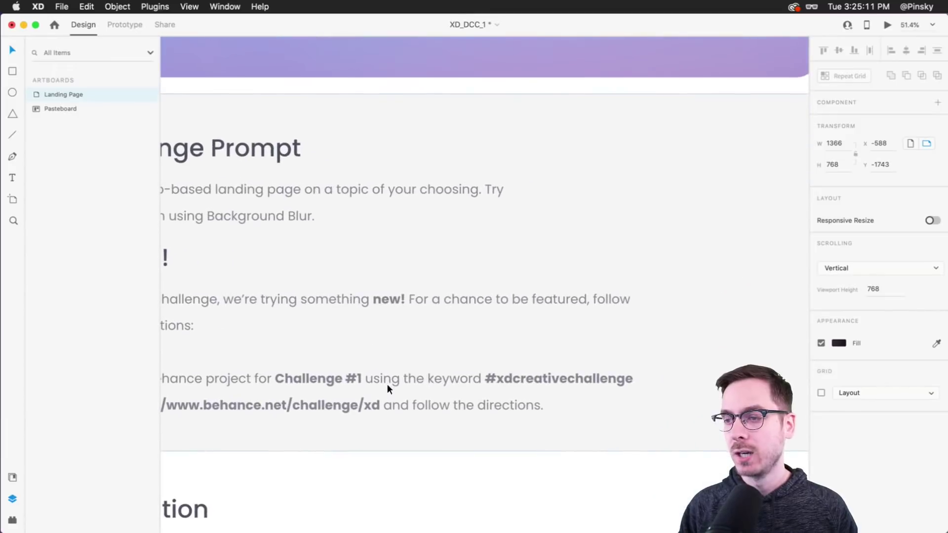
{"action": "scroll", "coordinate": [609, 395], "scroll_direction": "up", "scroll_amount": 3}
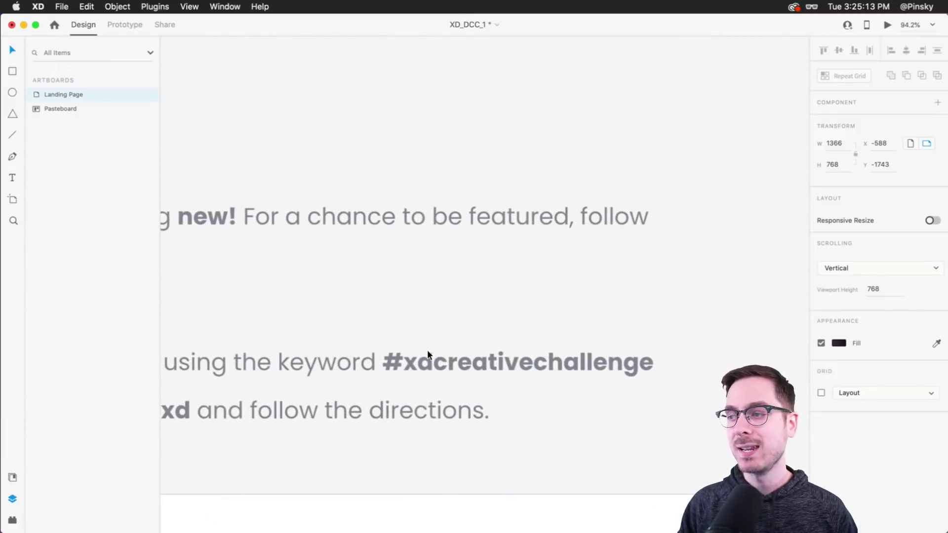
{"action": "scroll", "coordinate": [518, 373], "scroll_direction": "down", "scroll_amount": 5}
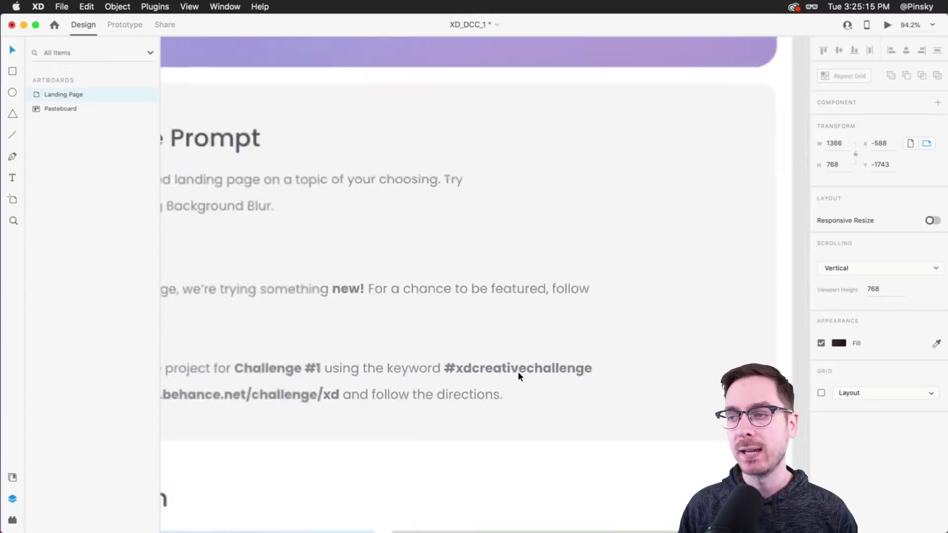